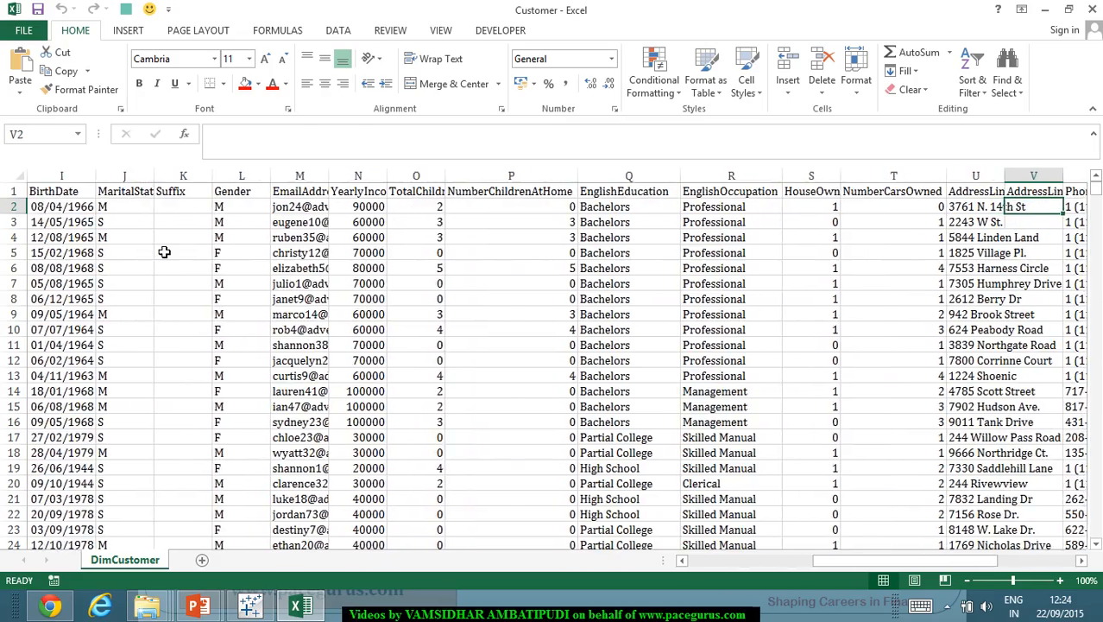
Step: Examine the columns of the DimCustomer sheet from NameStyle through CommuteDistance
key("Right")
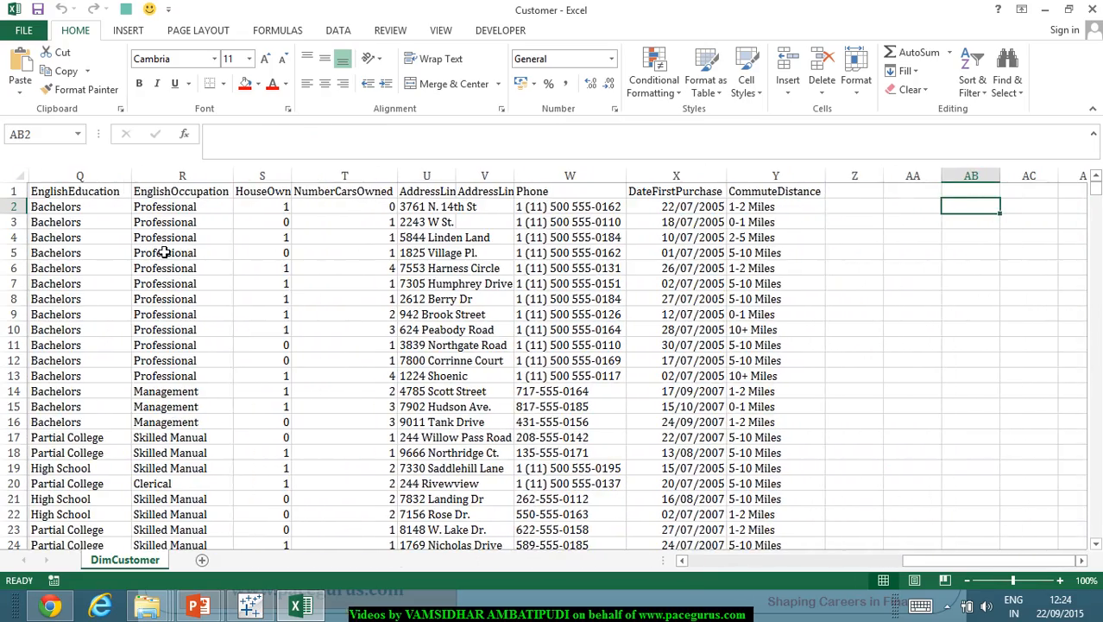
key("Left")
key("Left")
key("Left")
key("Left")
key("Left")
key("Left")
key("Left")
key("Left")
key("Left")
key("Left")
key("Left")
key("Left")
key("Left")
key("Left")
key("Left")
key("Left")
key("Left")
key("Left")
key("Left")
key("Left")
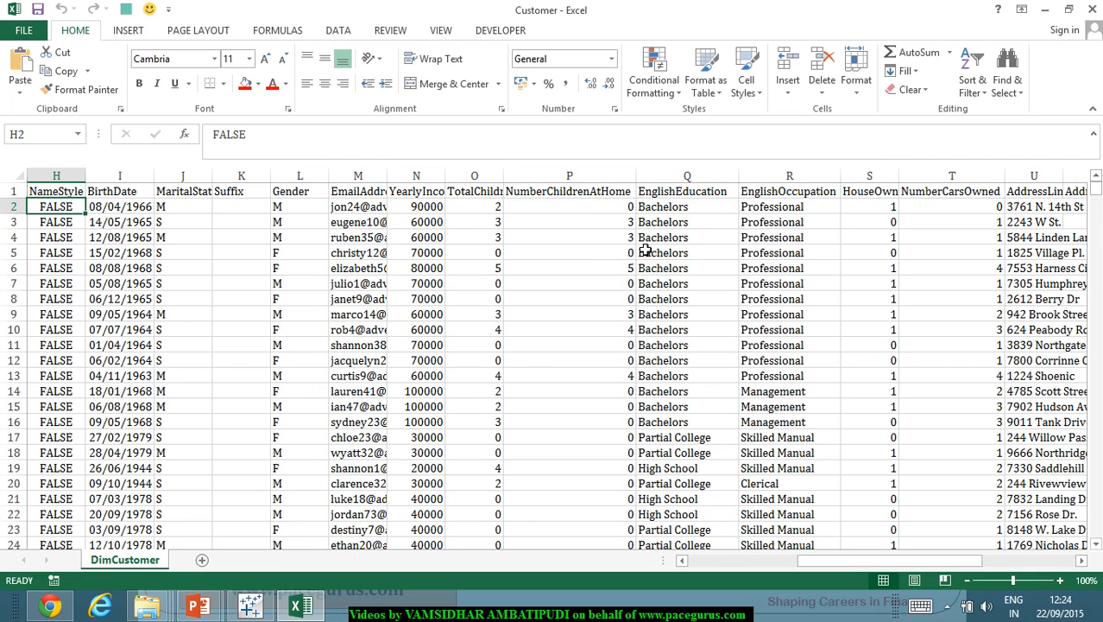
Step: Fit the TotalChildren column's width to its header and close the Customer workbook with its changes saved
left_click(623, 193)
key("ctrl+c")
left_click(594, 227)
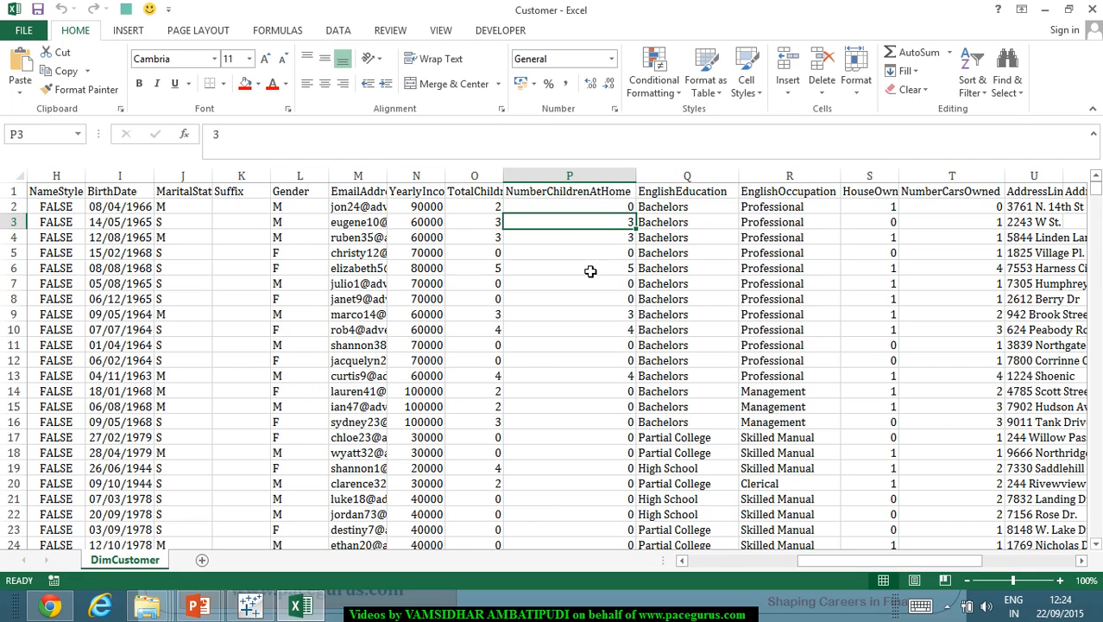
double_click(506, 178)
key("Left")
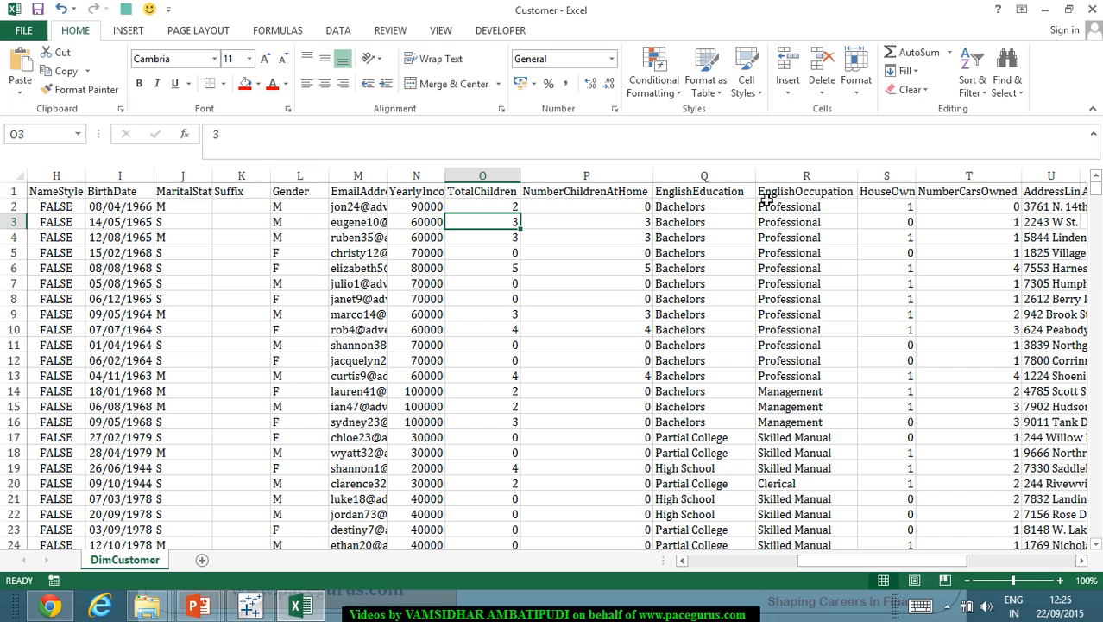
left_click(1091, 10)
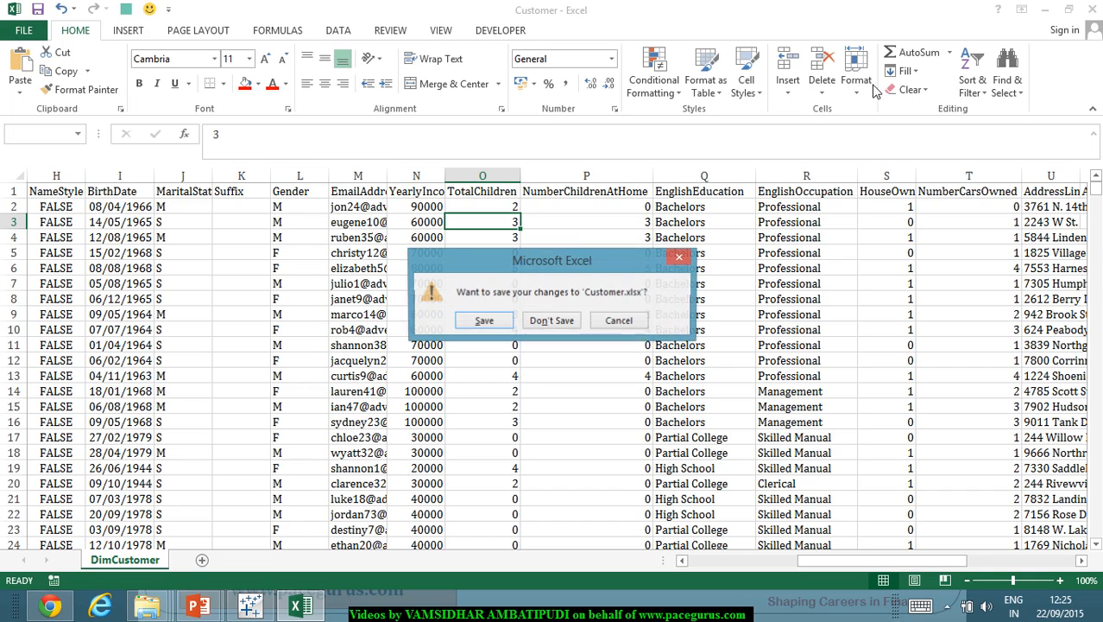
left_click(508, 325)
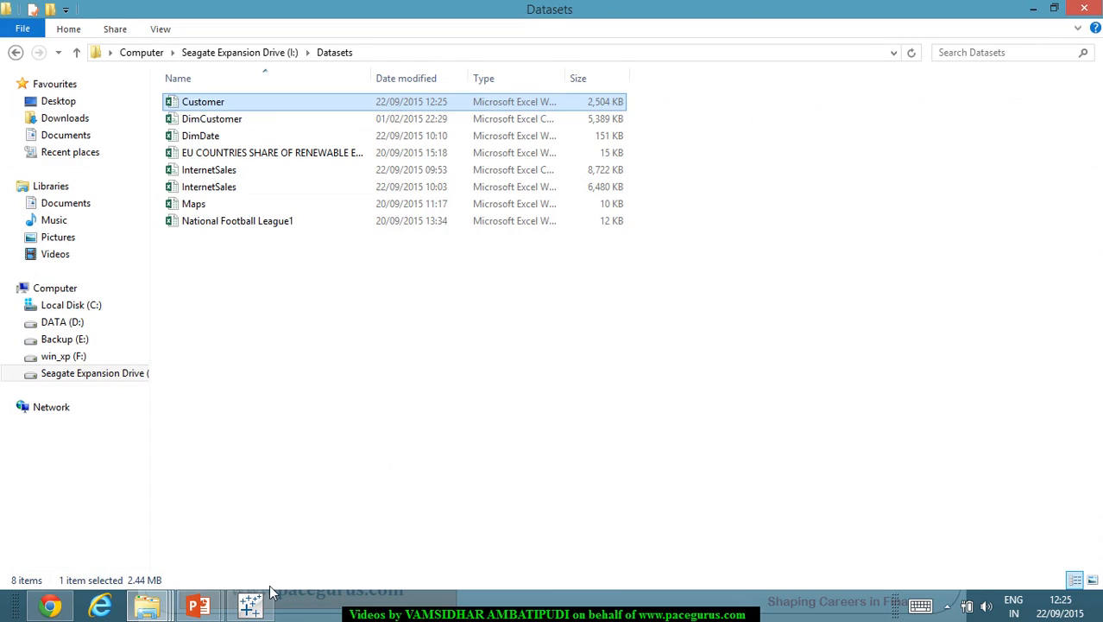
Step: Switch to Tableau, connect to the Customer Excel workbook in the Datasets folder and open Sheet 1
left_click(251, 604)
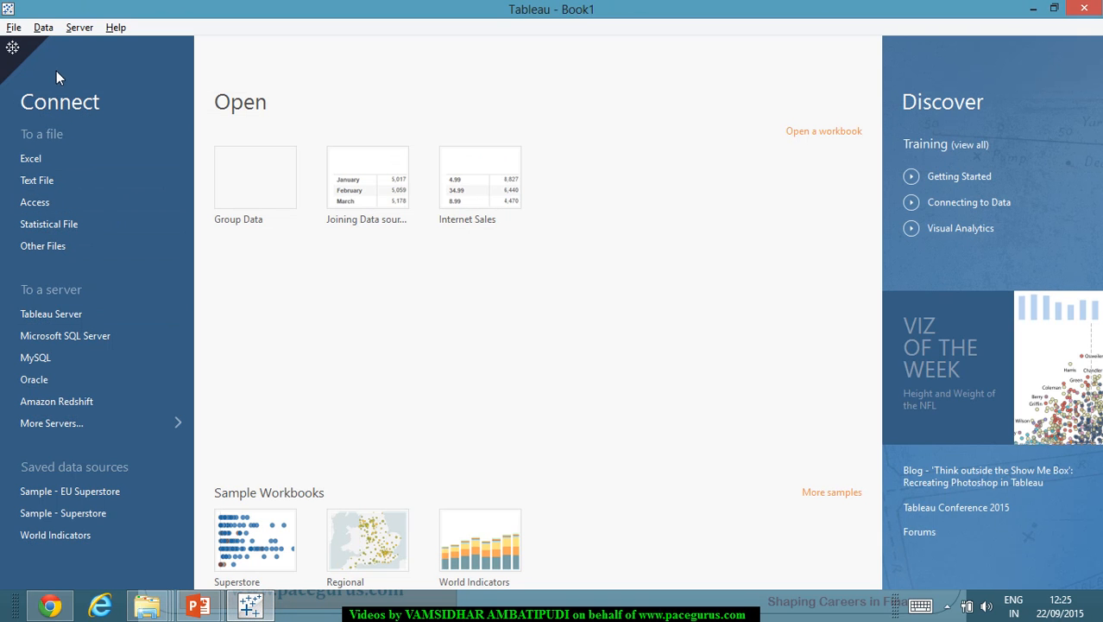
left_click(39, 28)
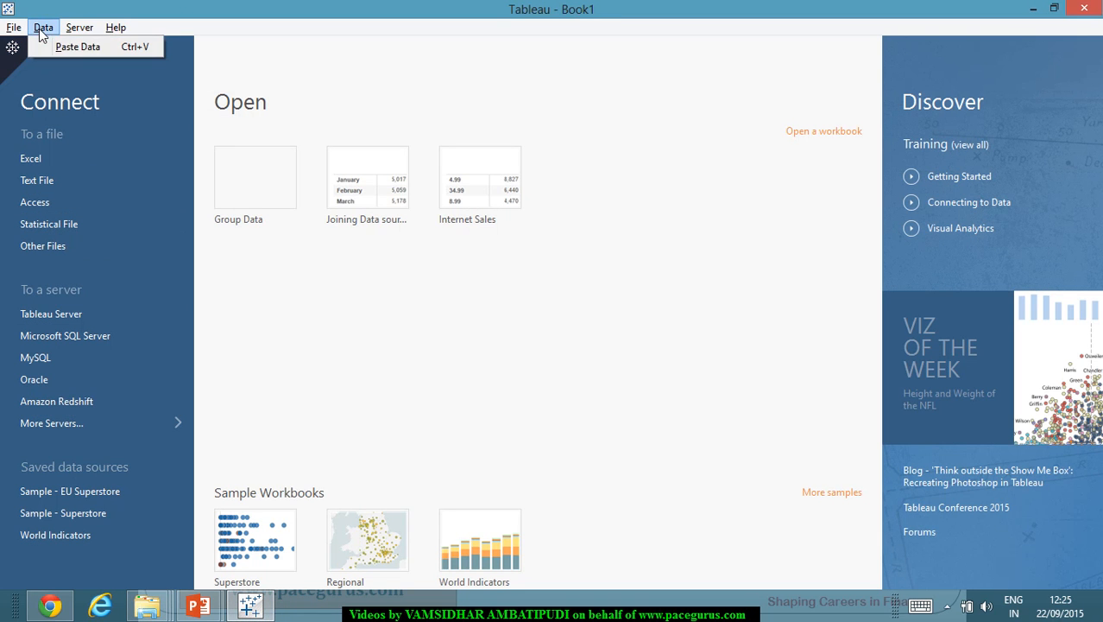
mouse_move(18, 31)
left_click(370, 330)
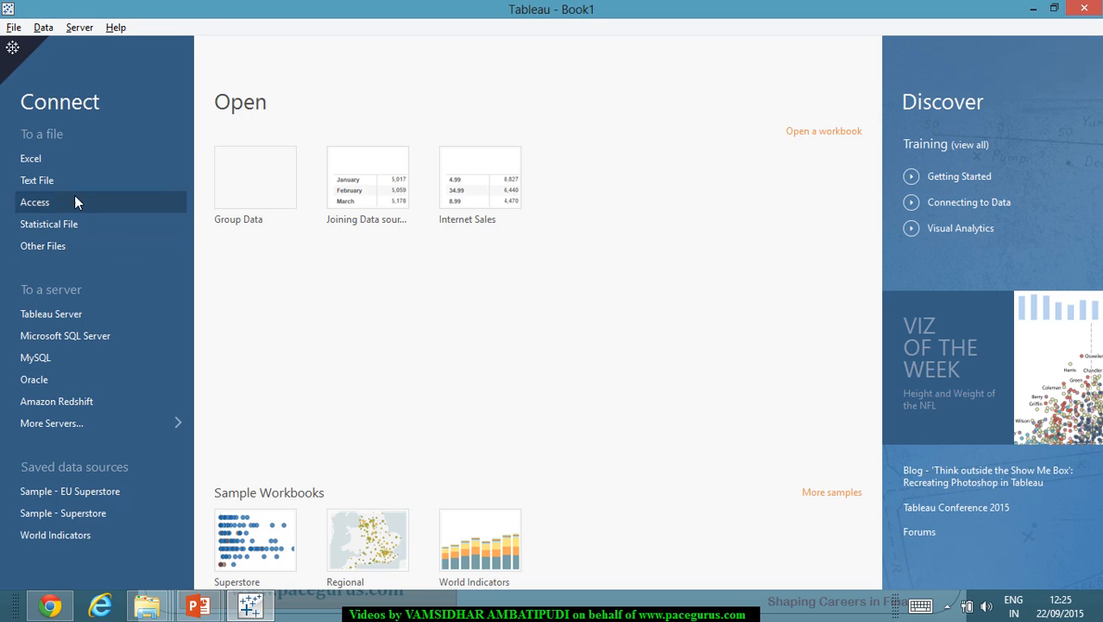
left_click(40, 163)
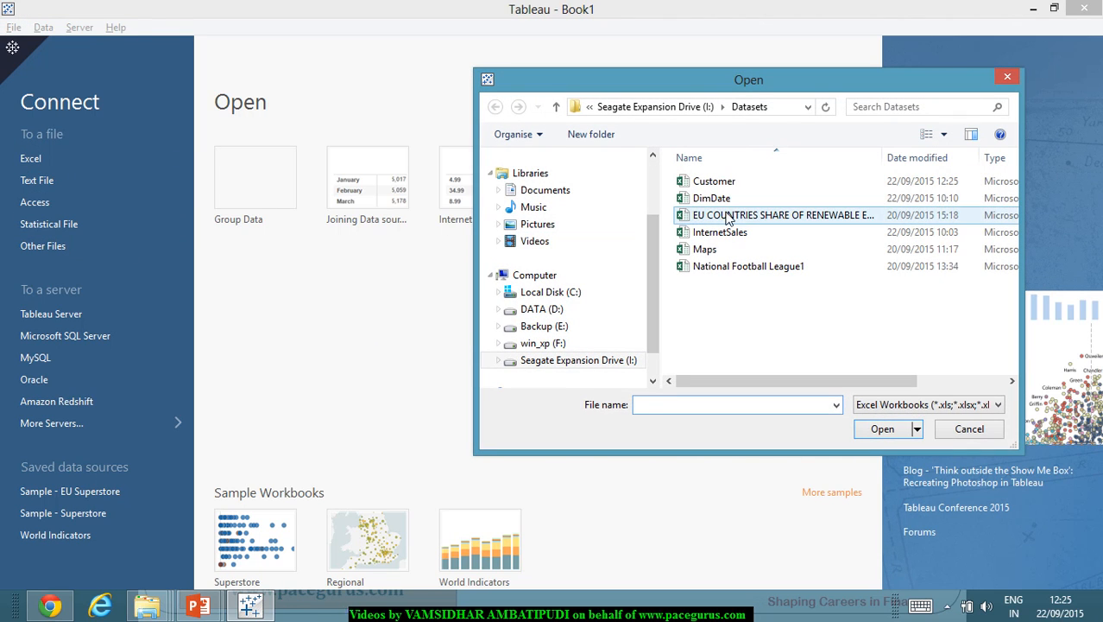
double_click(739, 182)
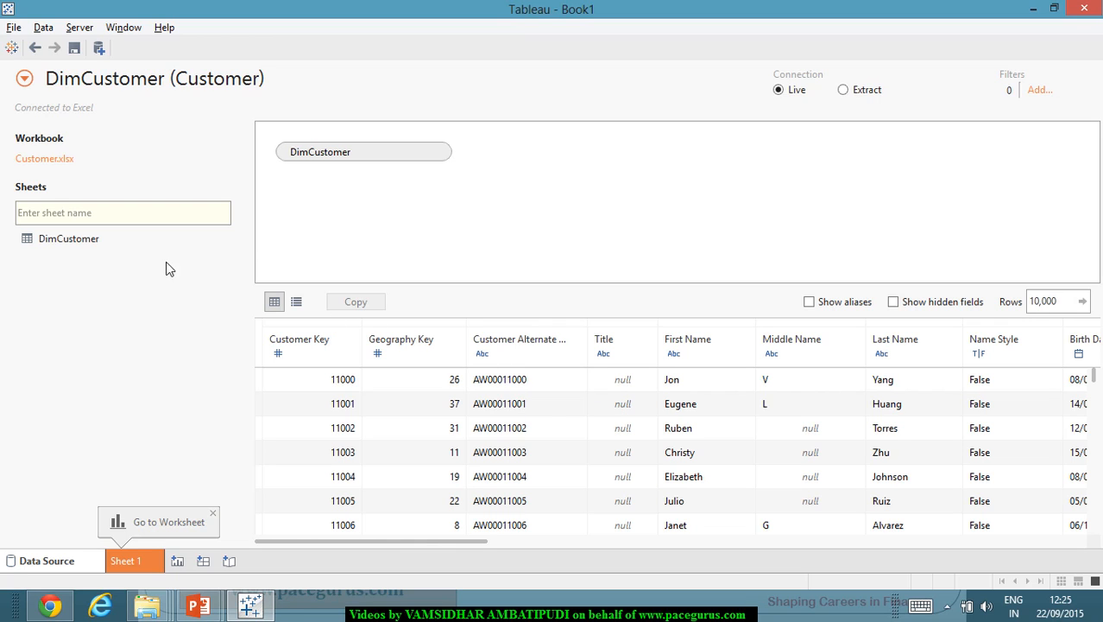
left_click(145, 563)
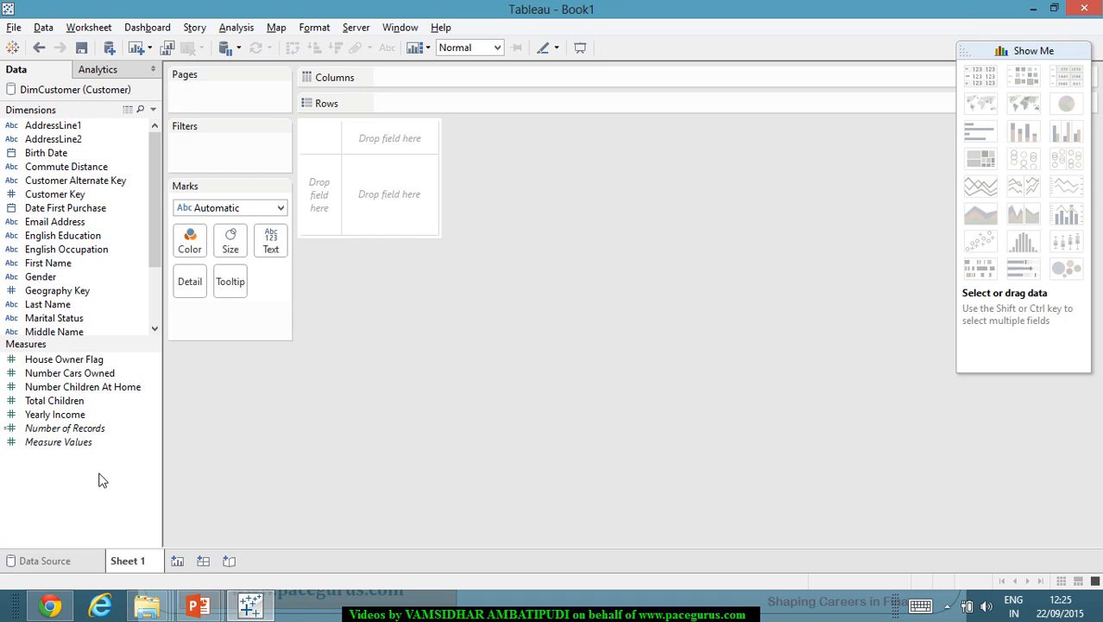
Step: Convert the Total Children measure into a dimension
left_click(86, 400)
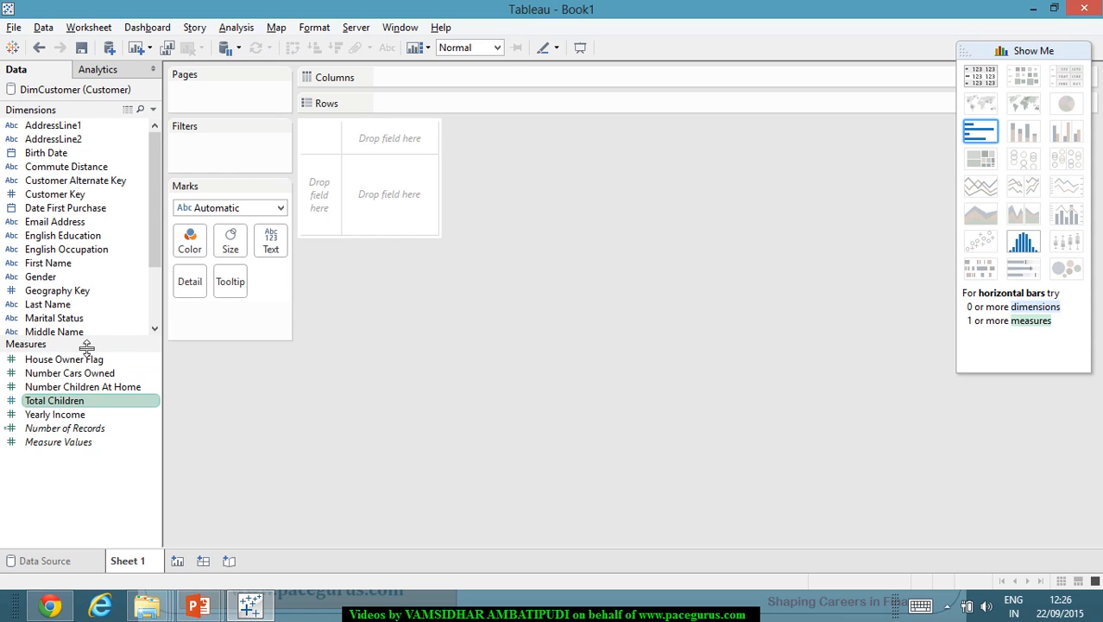
left_click(76, 413, "ctrl")
left_click(76, 409, "ctrl")
left_click_drag(67, 406, 69, 276)
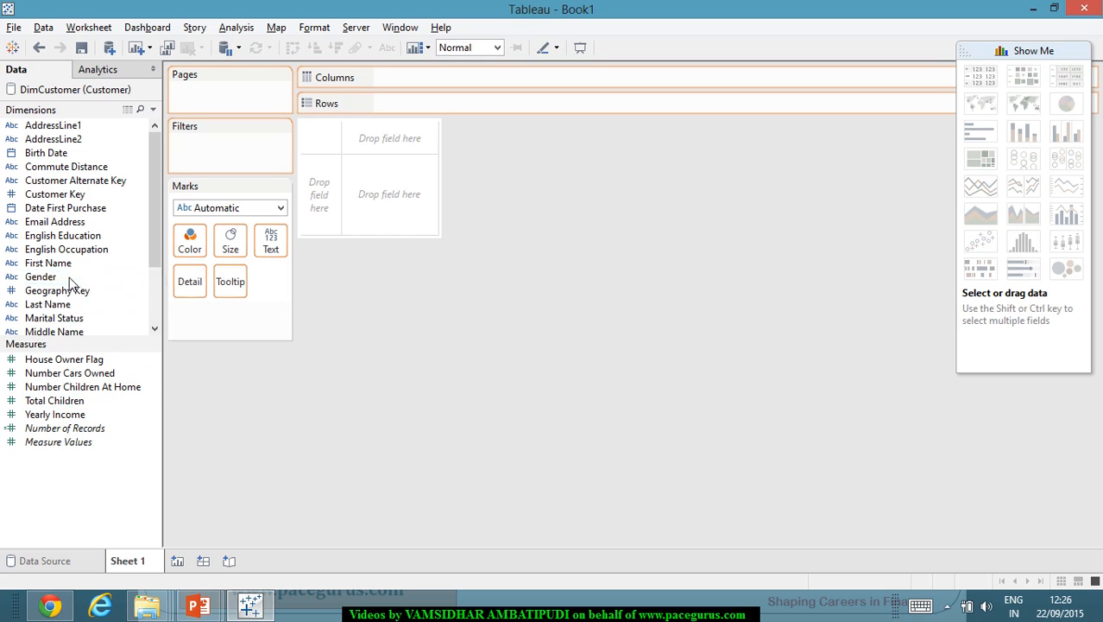
left_click_drag(153, 255, 176, 328)
left_click(54, 304)
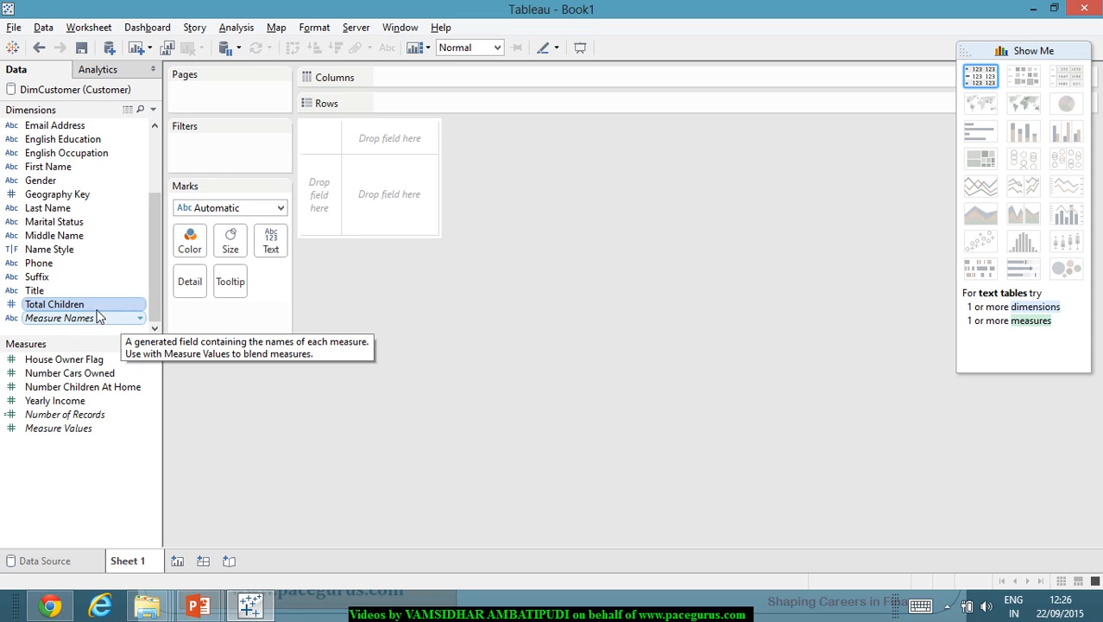
Step: Build a text table with Total Children as rows and the sum of Number of Records as values
left_click_drag(98, 307, 332, 213)
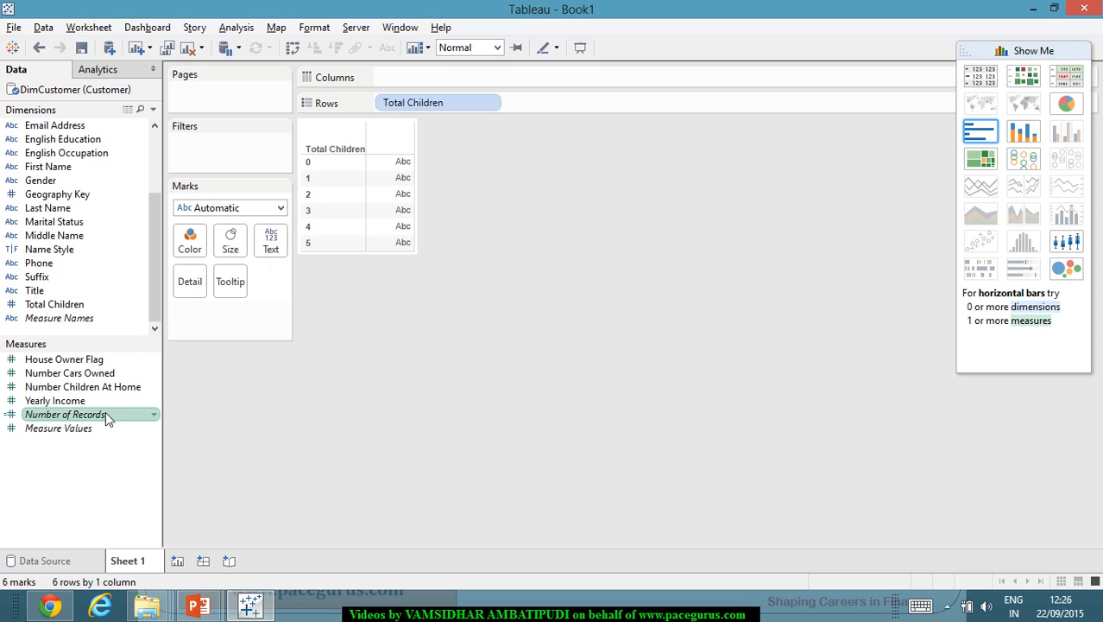
left_click_drag(90, 422, 397, 235)
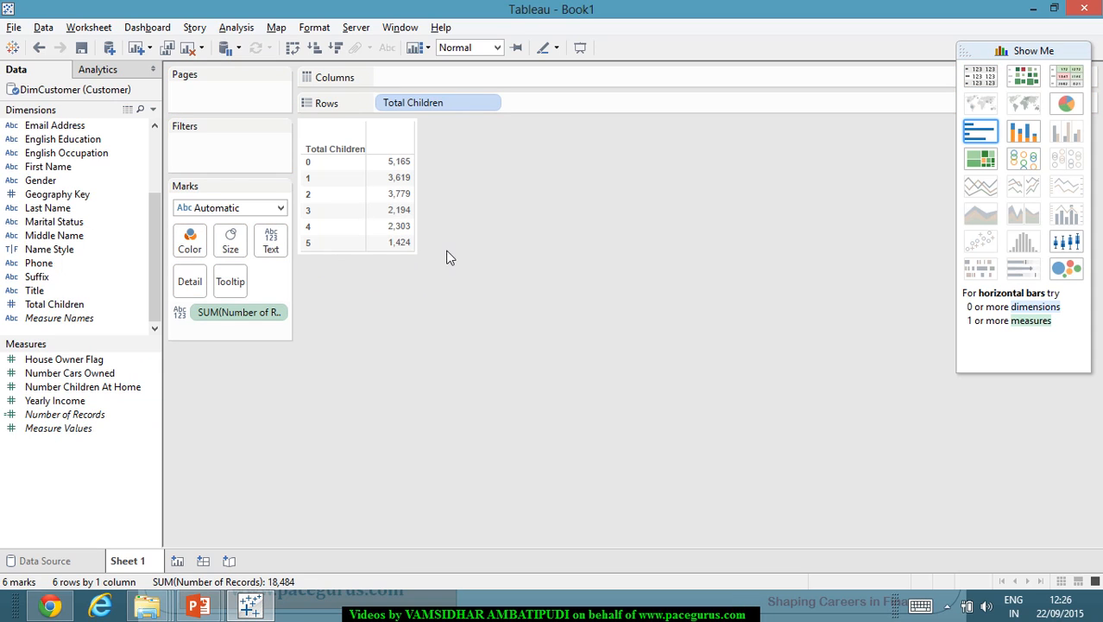
mouse_move(394, 168)
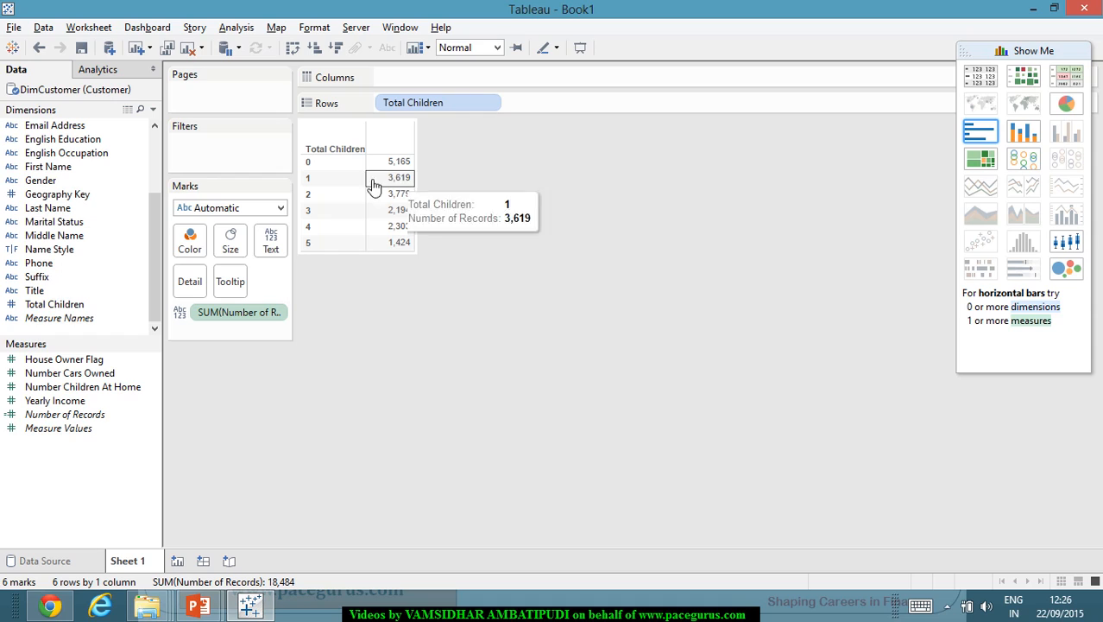
mouse_move(402, 197)
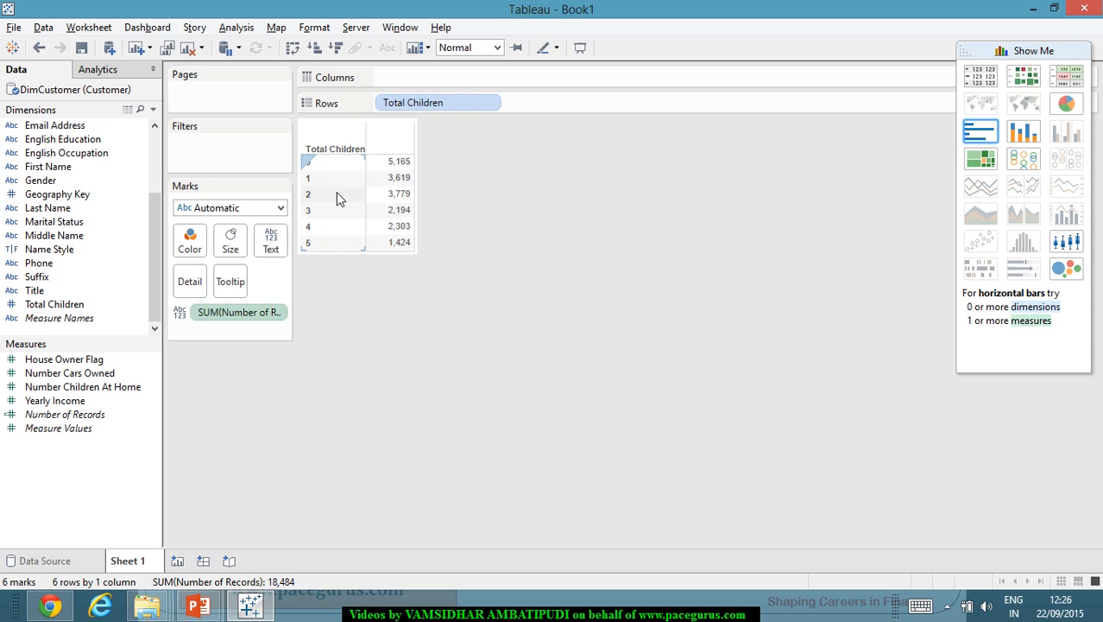
mouse_move(410, 249)
Step: Start a group field on Total Children and combine members 0 and 1 into a group named "One and Less"
left_click(76, 305)
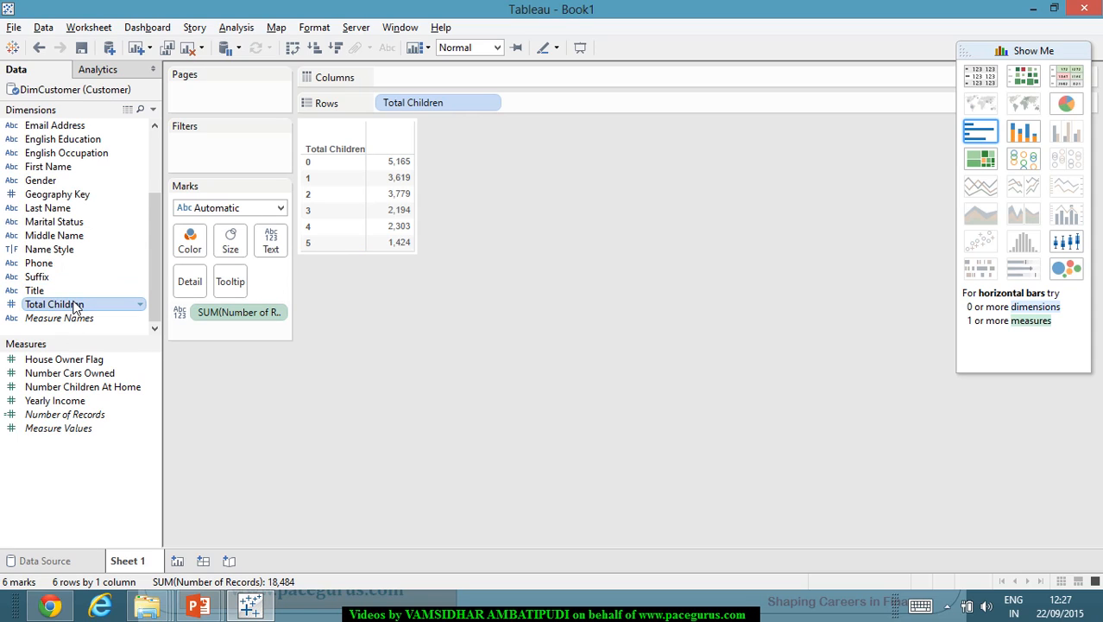
right_click(76, 307)
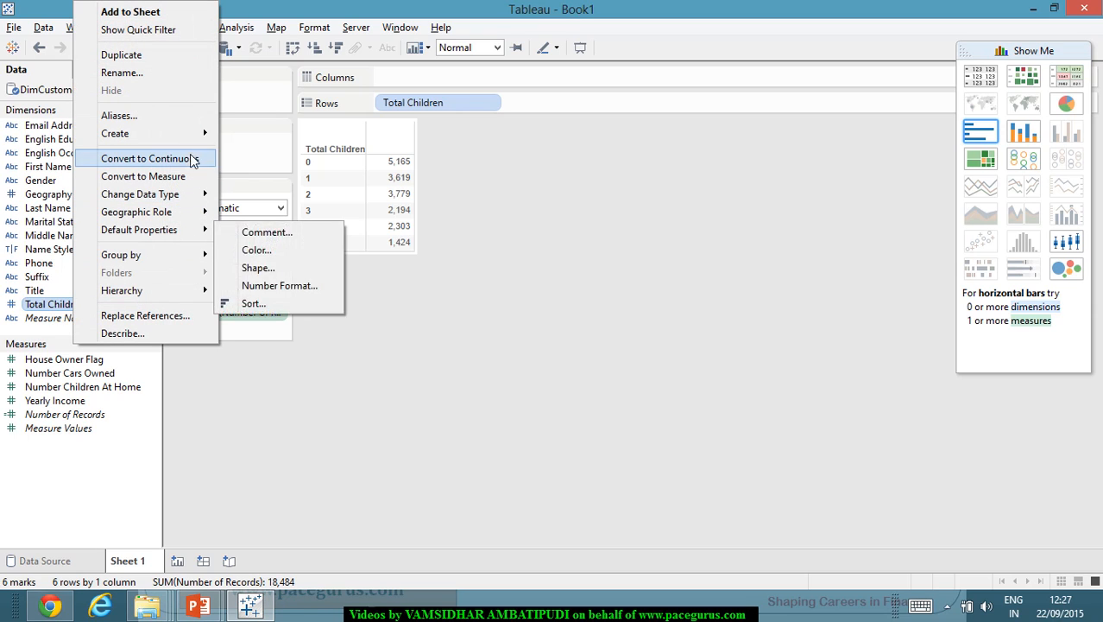
mouse_move(202, 141)
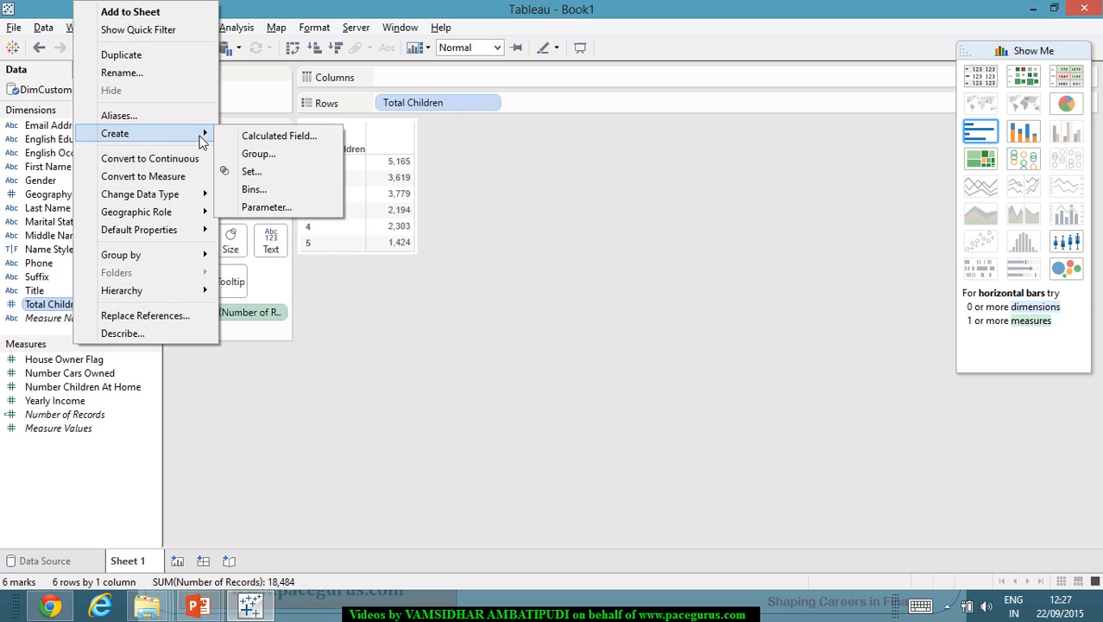
left_click(262, 156)
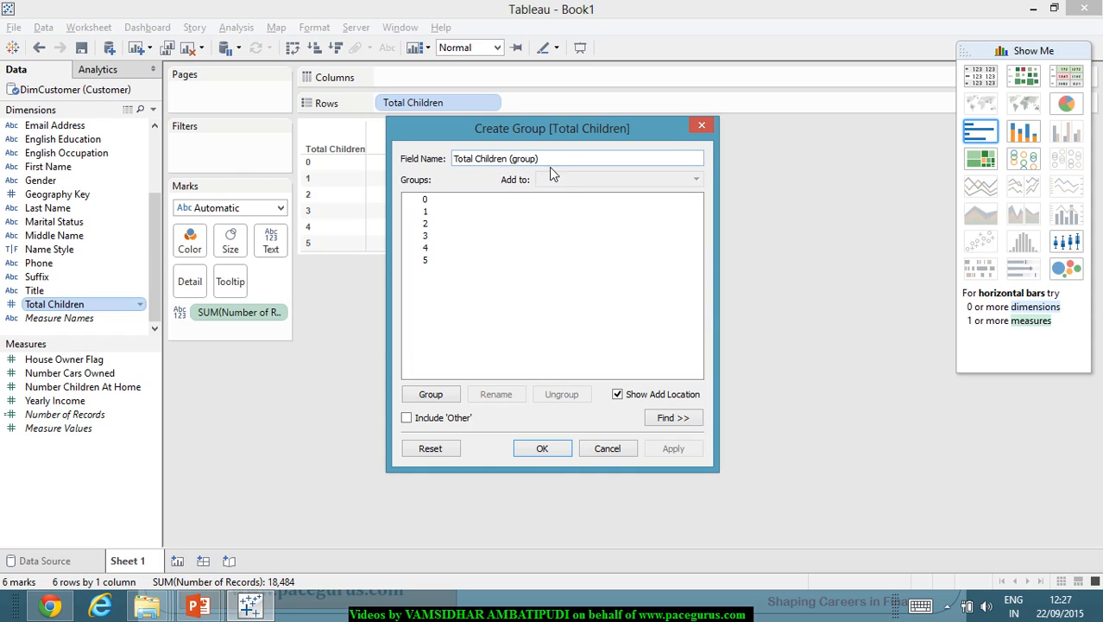
left_click(448, 259)
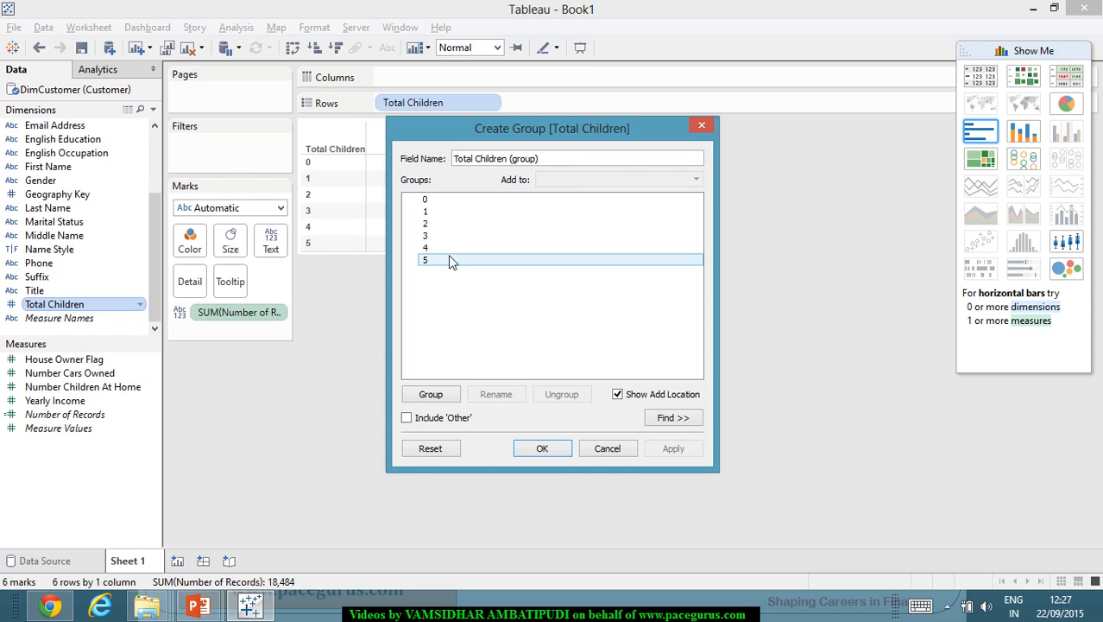
left_click(434, 201)
left_click(436, 212, "ctrl")
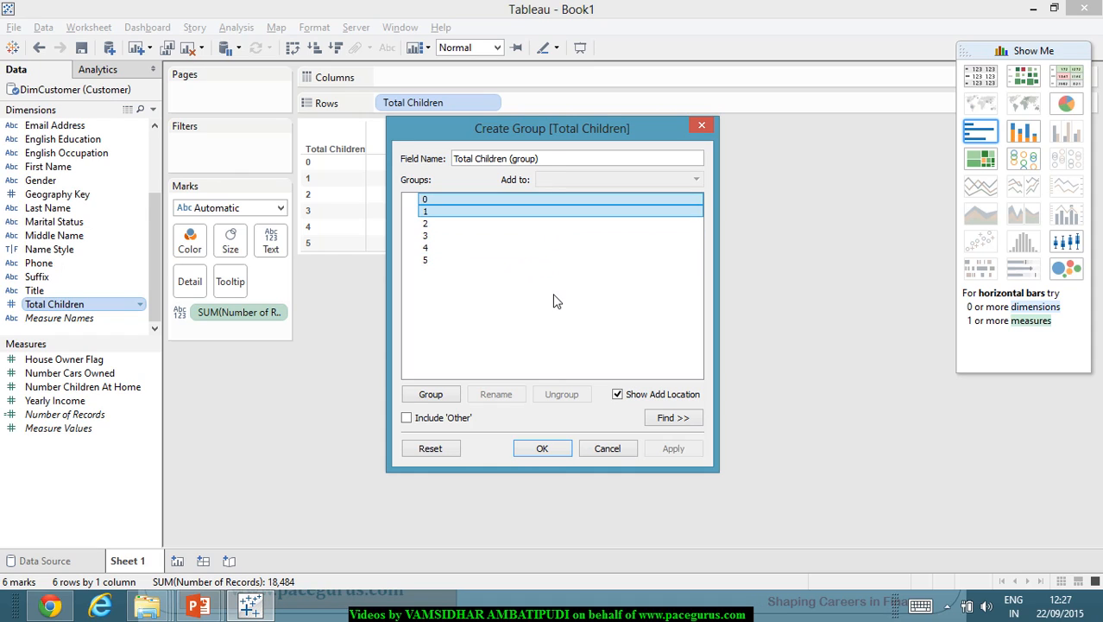
left_click(431, 394)
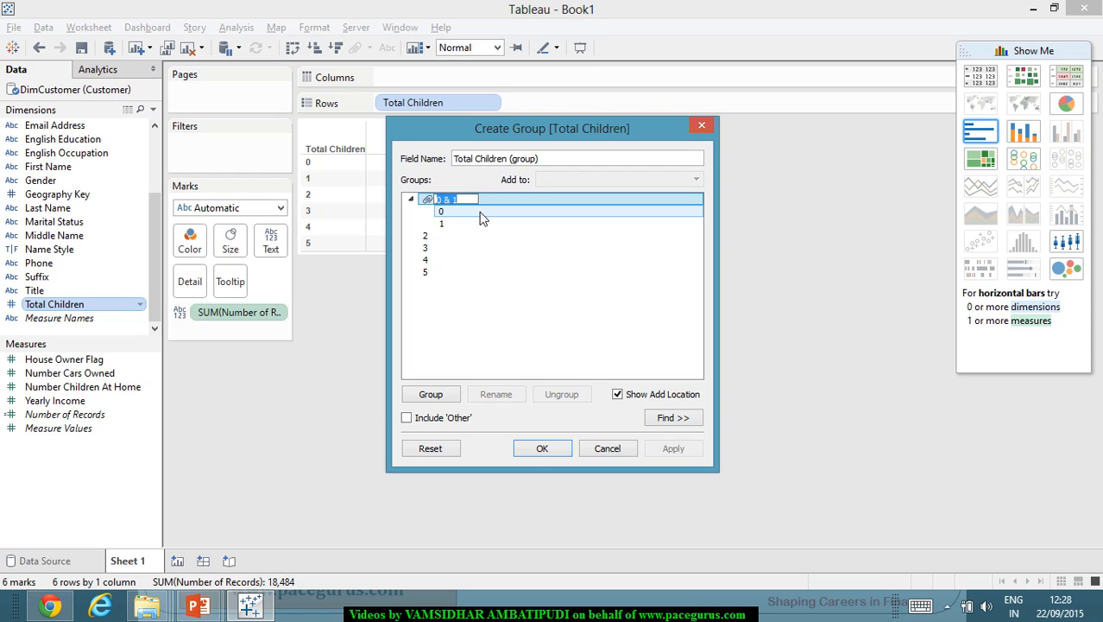
type("One and Less")
key("Return")
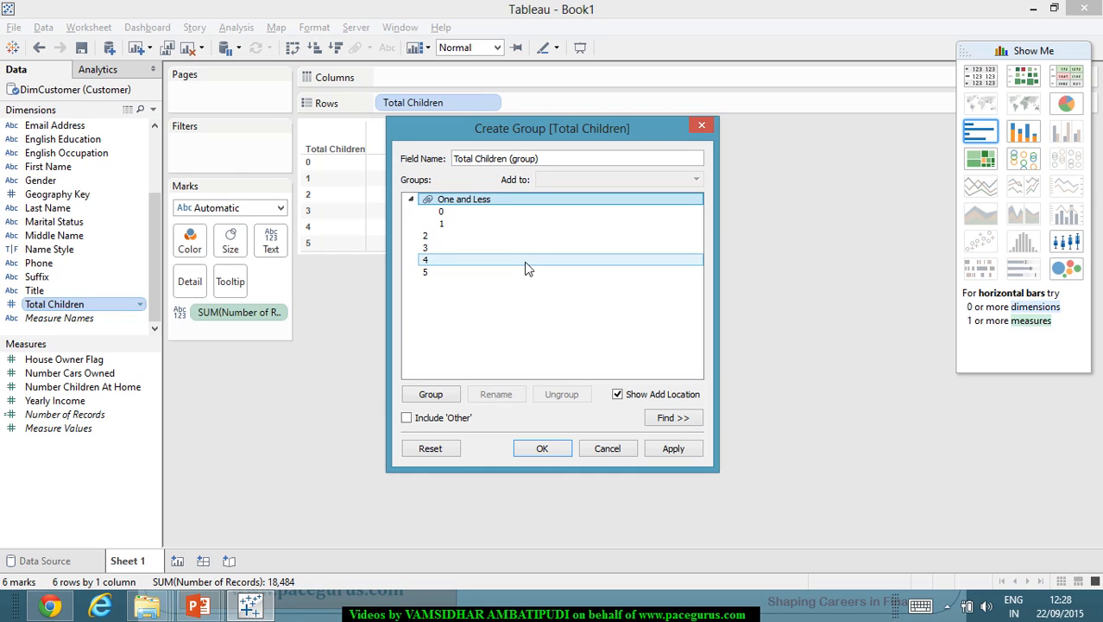
Step: Rename the group containing 0 and 1 as "Below 2 Children"
left_click(509, 205)
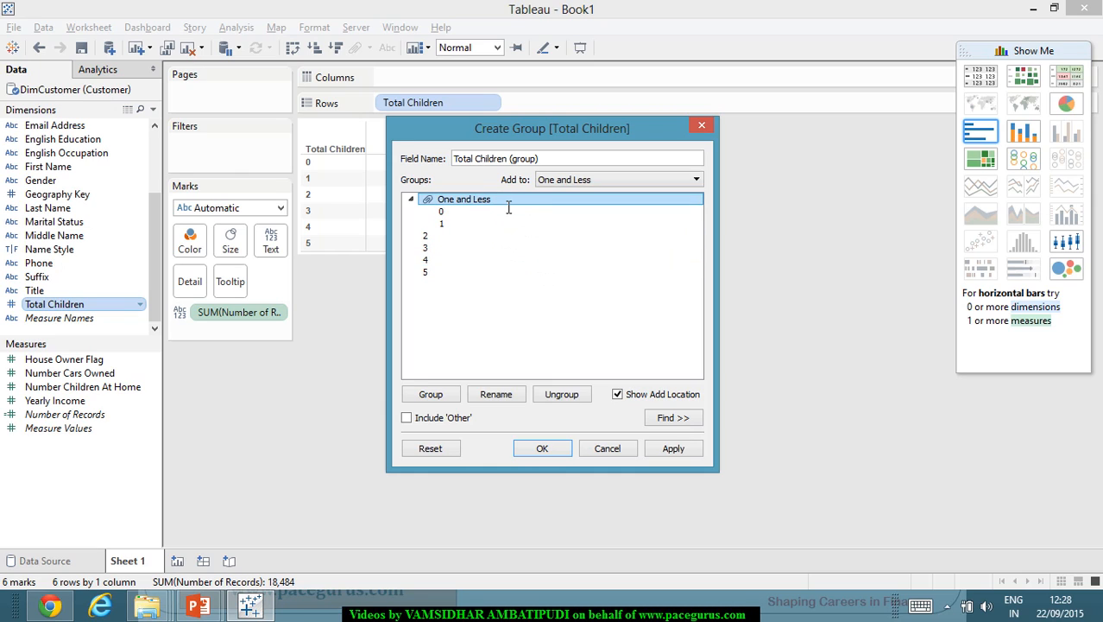
type("B")
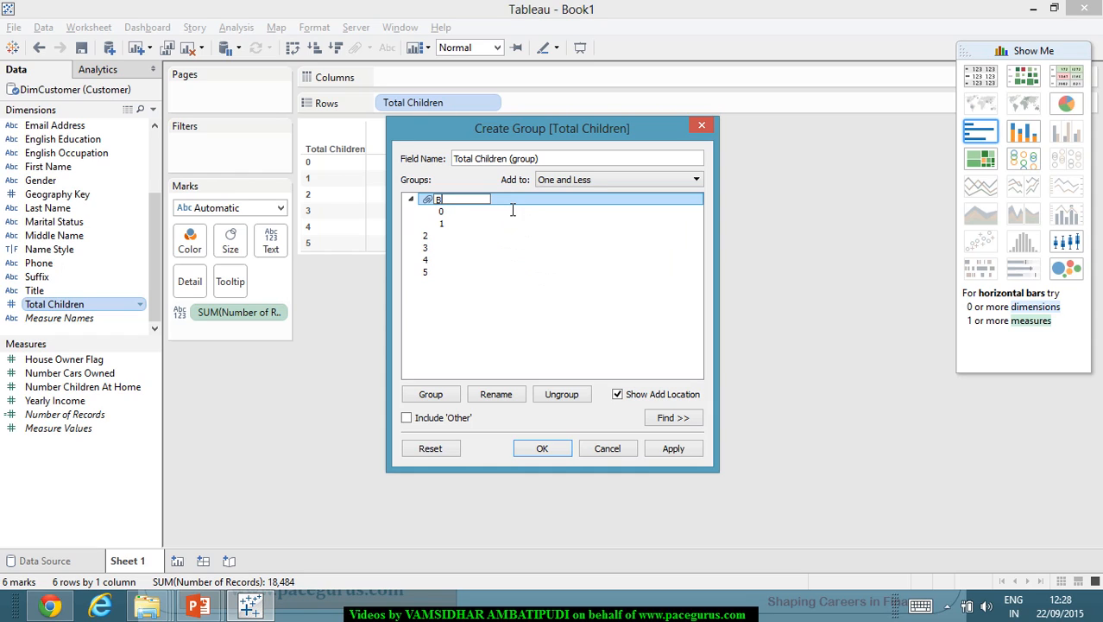
type("elow 2 Children")
key("Return")
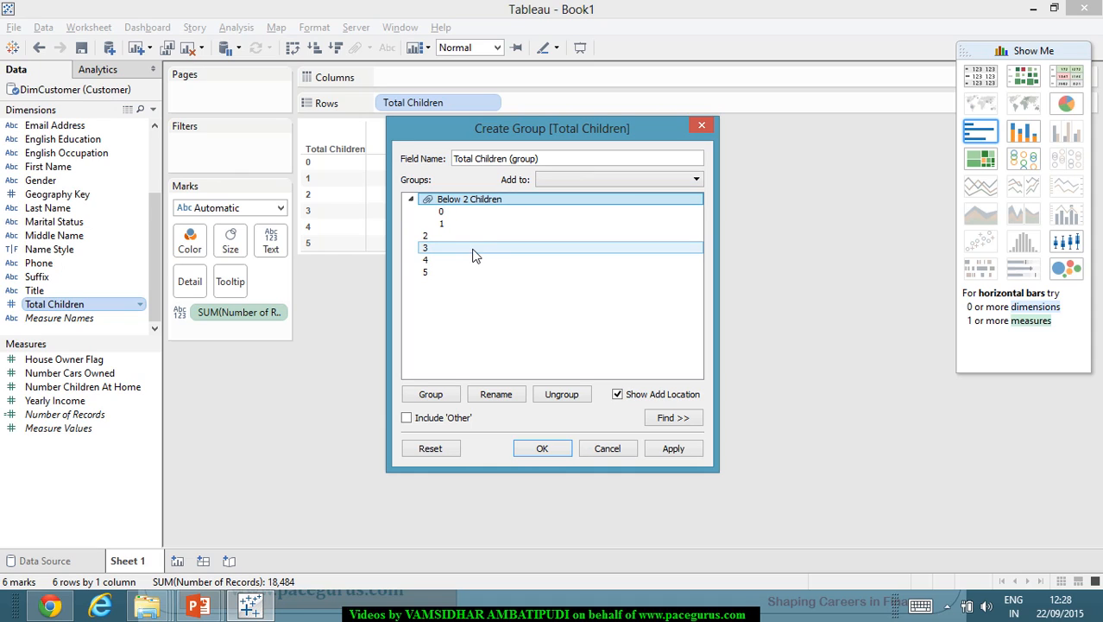
Step: Combine members 2, 3, 4 and 5 into a second group named "More than 1 child"
left_click(429, 238)
left_click_drag(431, 241, 434, 275)
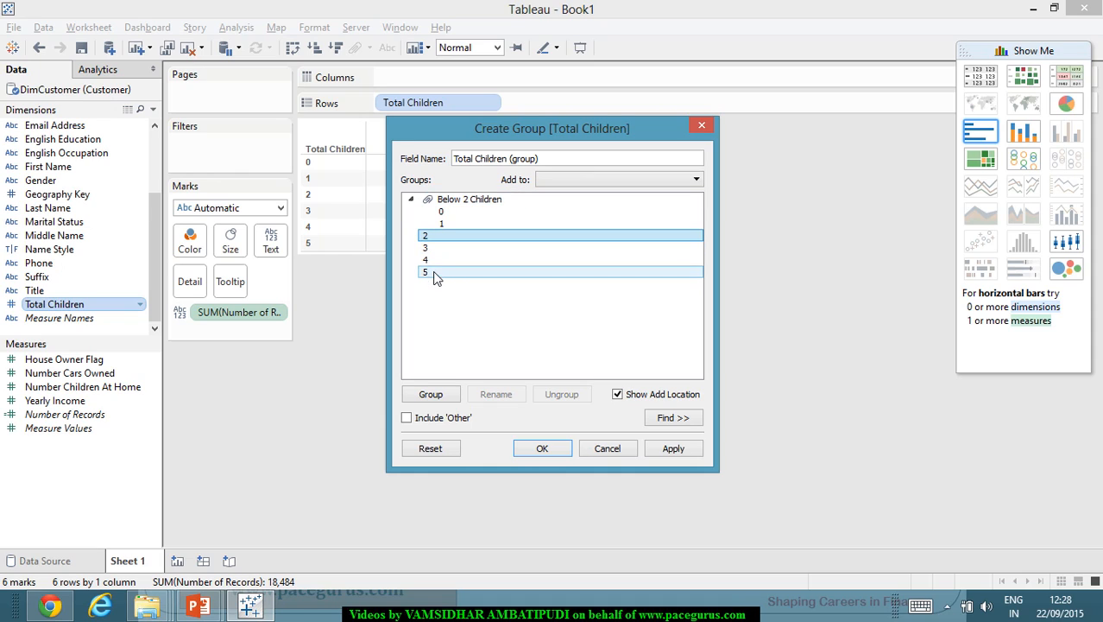
left_click(452, 393)
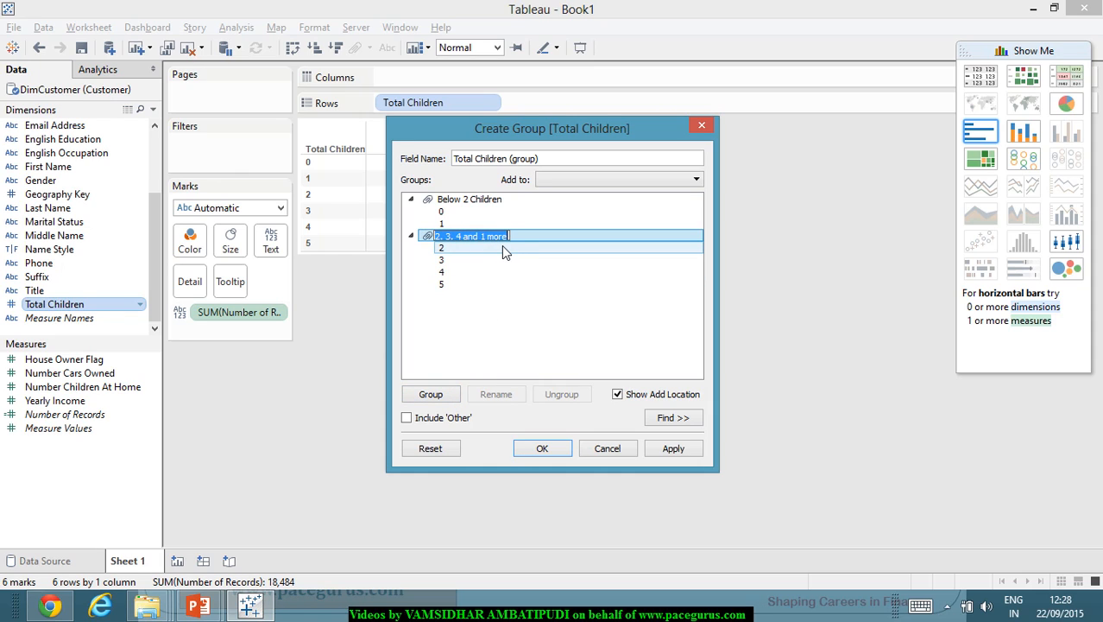
key("BackSpace")
type("More than 1 child")
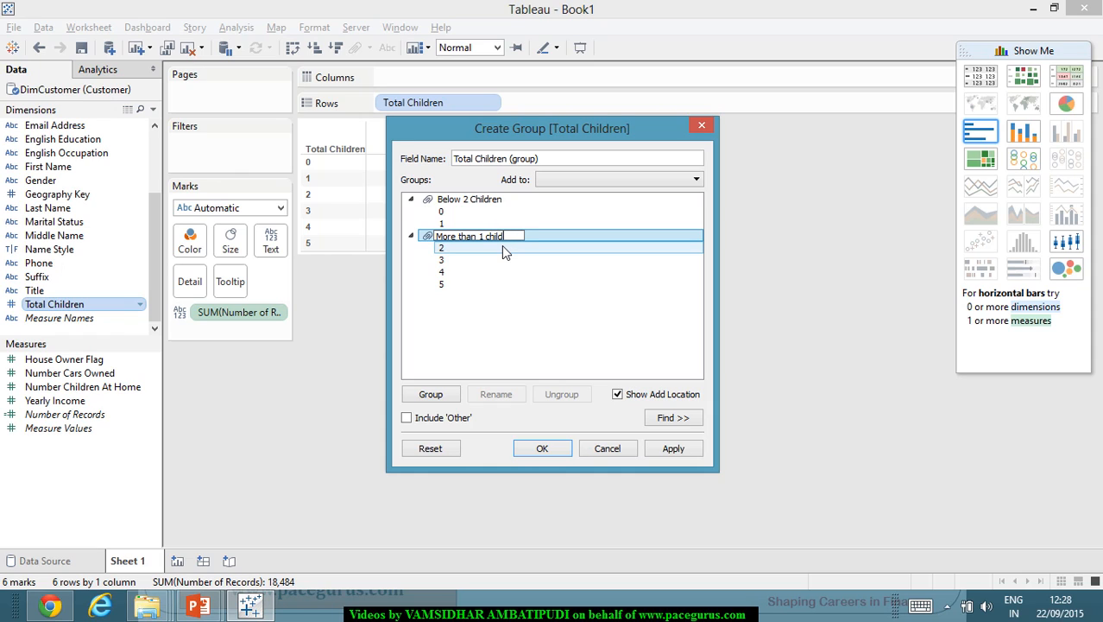
key("Return")
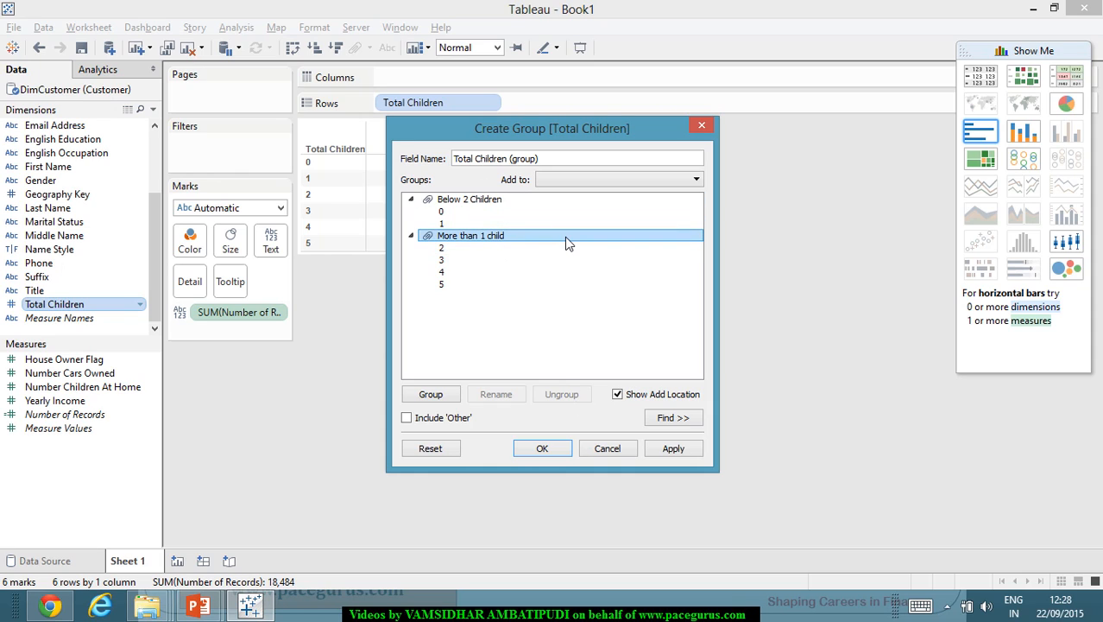
left_click(509, 206)
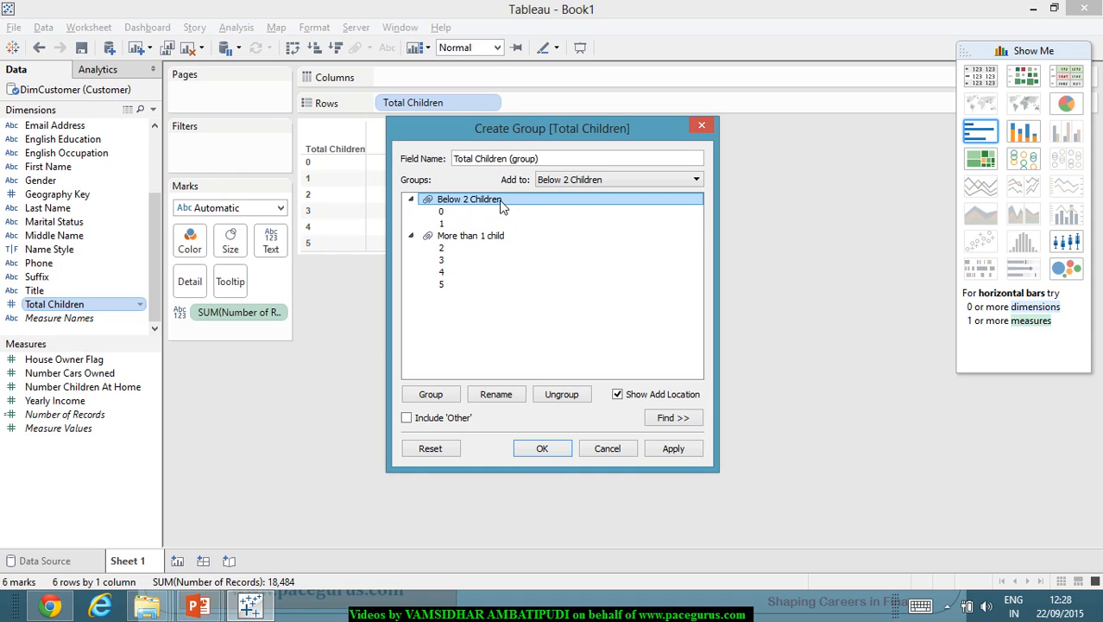
Step: Rename the "Below 2 Children" group as "One or None"
double_click(500, 207)
left_click(502, 205)
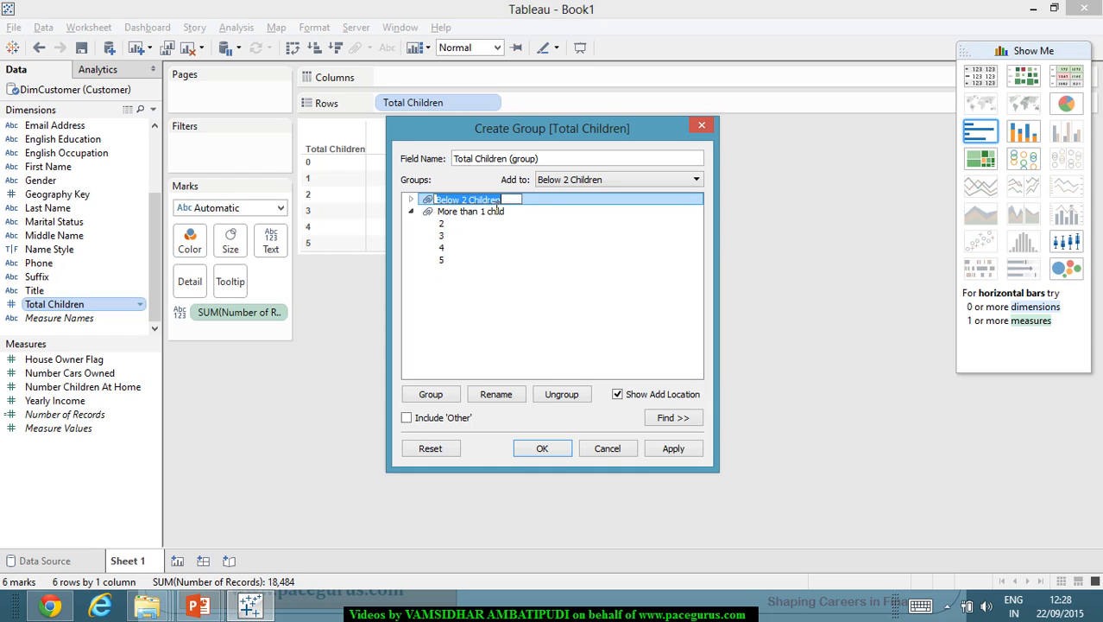
type("One")
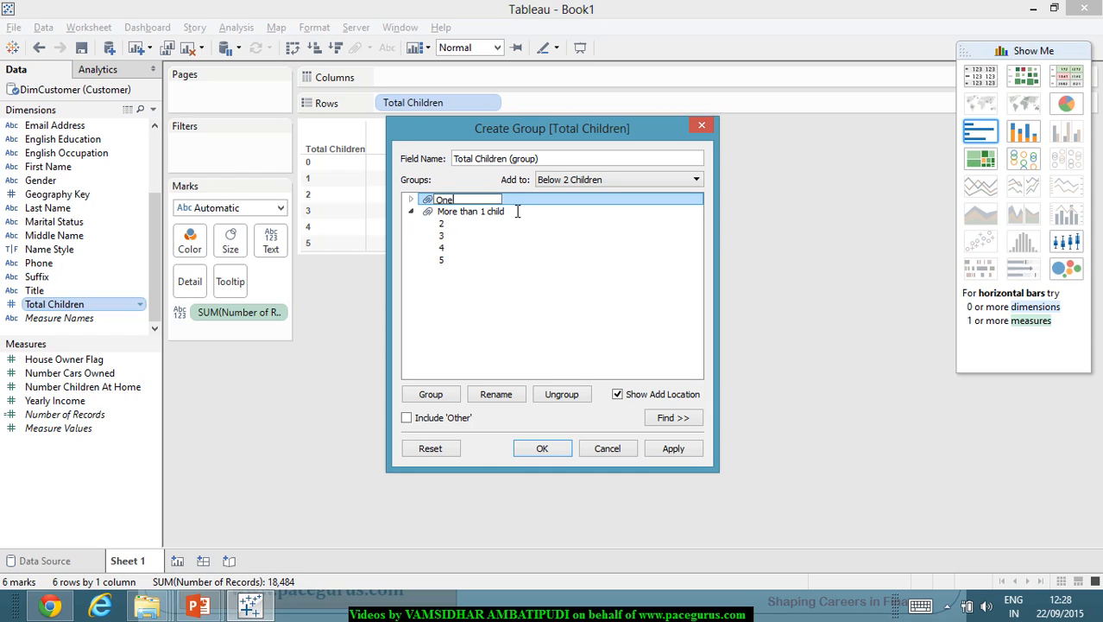
type(" or None")
key("Return")
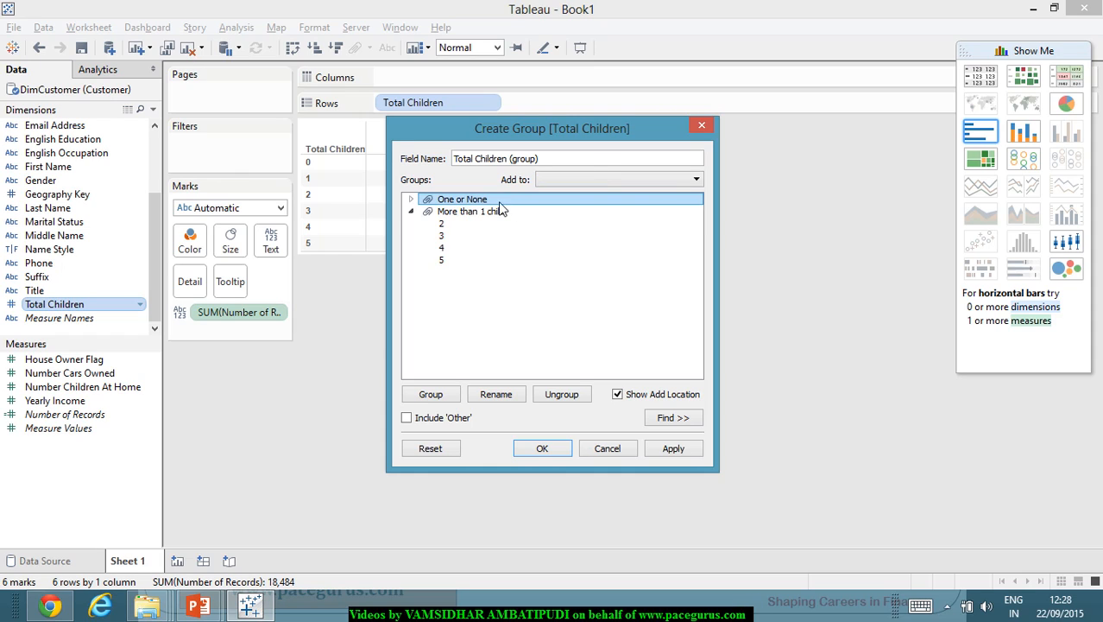
Step: Review the members of the "One or None" group and create the Total Children (group) field with both groups
left_click(411, 199)
left_click(466, 236)
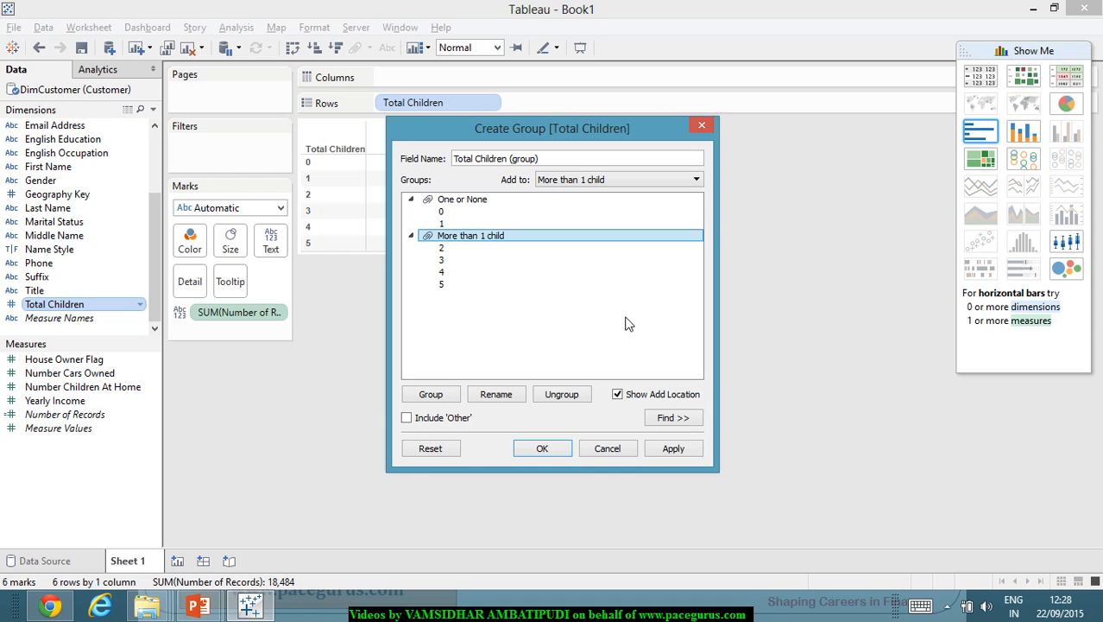
left_click(672, 448)
left_click(542, 448)
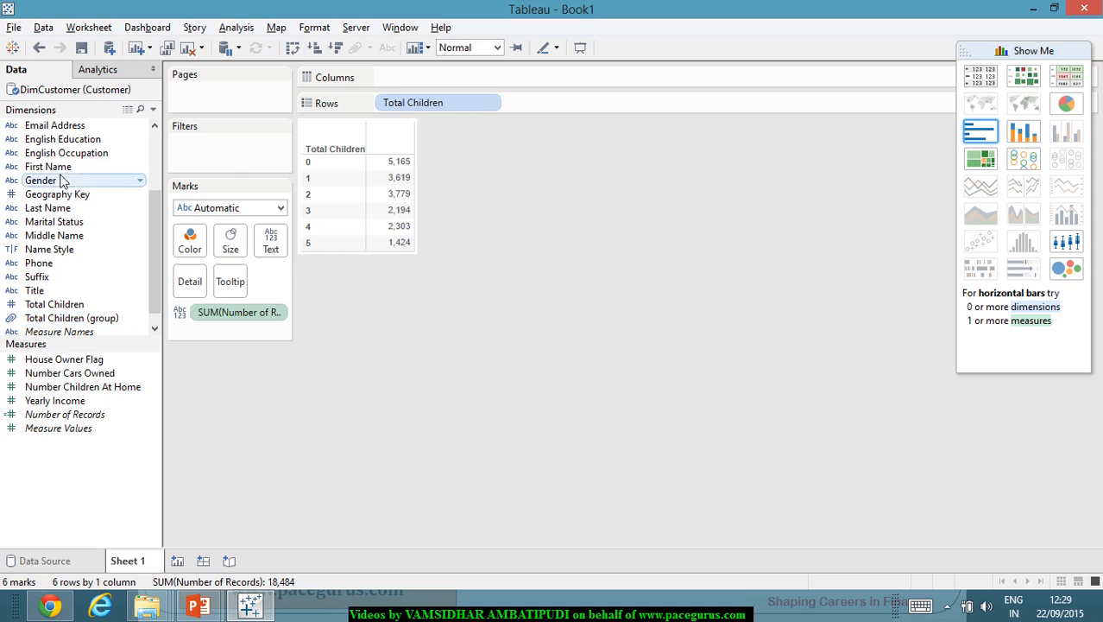
Step: Replace Total Children in Rows with the Total Children (group) field
left_click(76, 319)
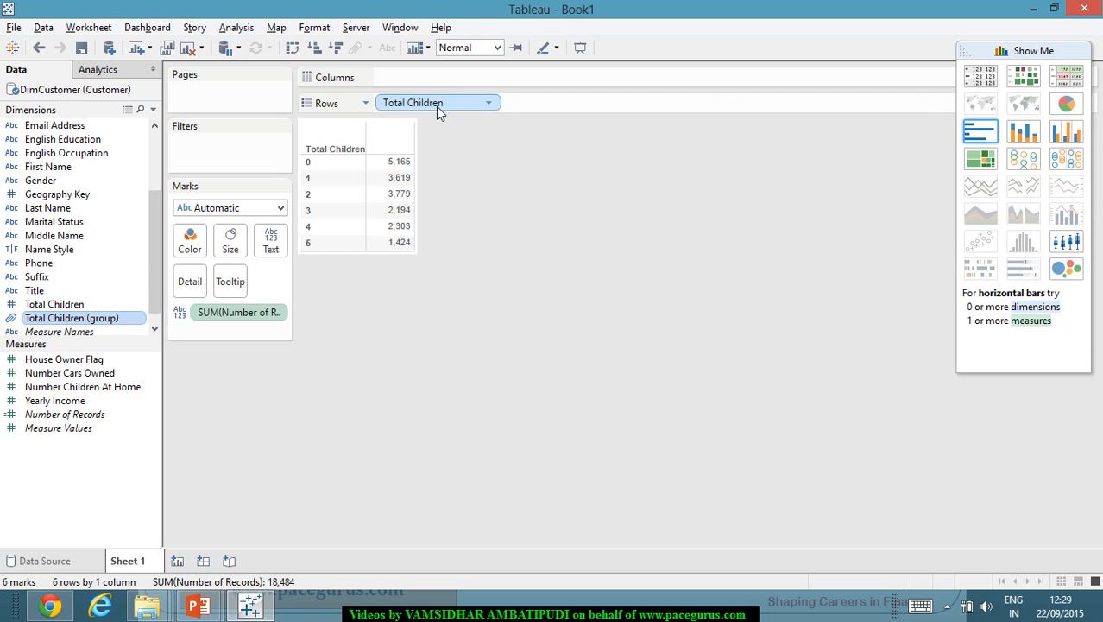
left_click_drag(436, 103, 462, 103)
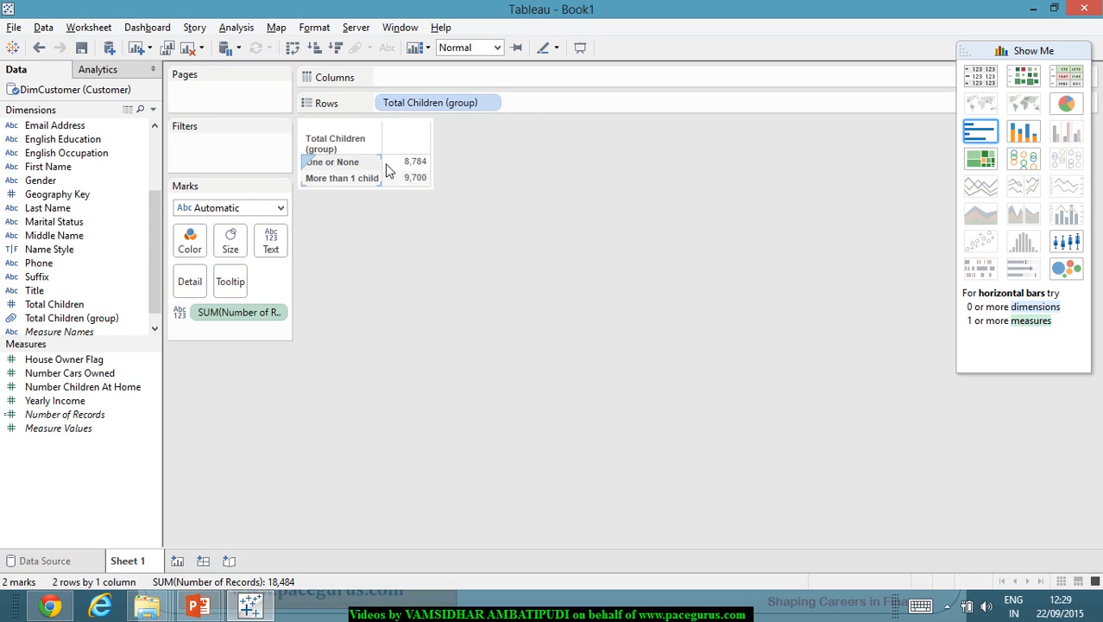
mouse_move(401, 167)
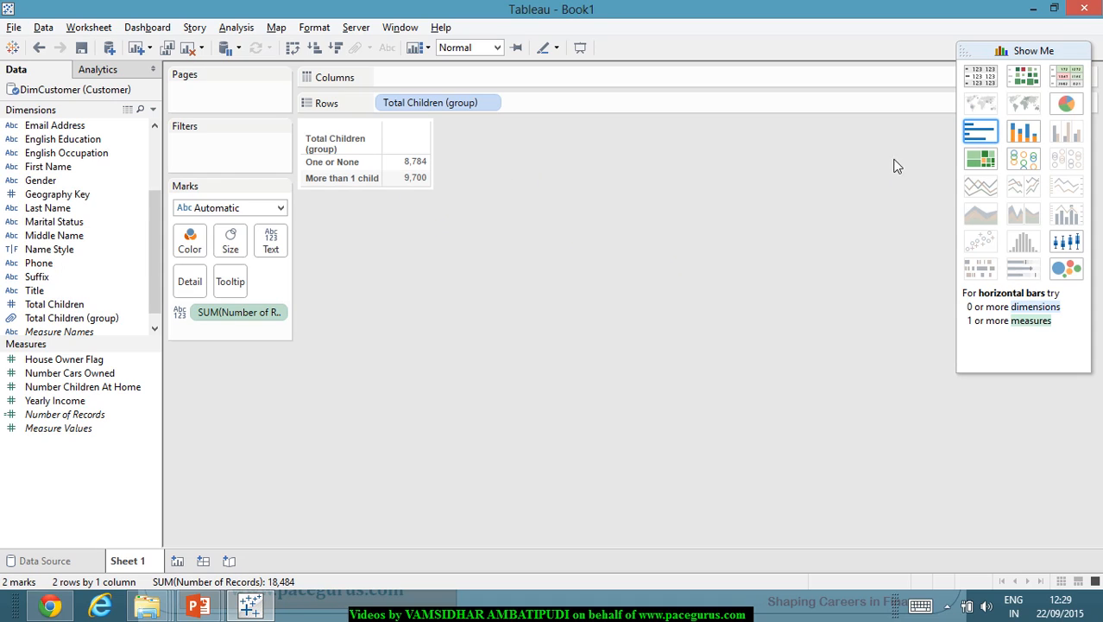
Step: Convert the text table into a heat map and encode the sum of Number of Records as color
left_click(1024, 78)
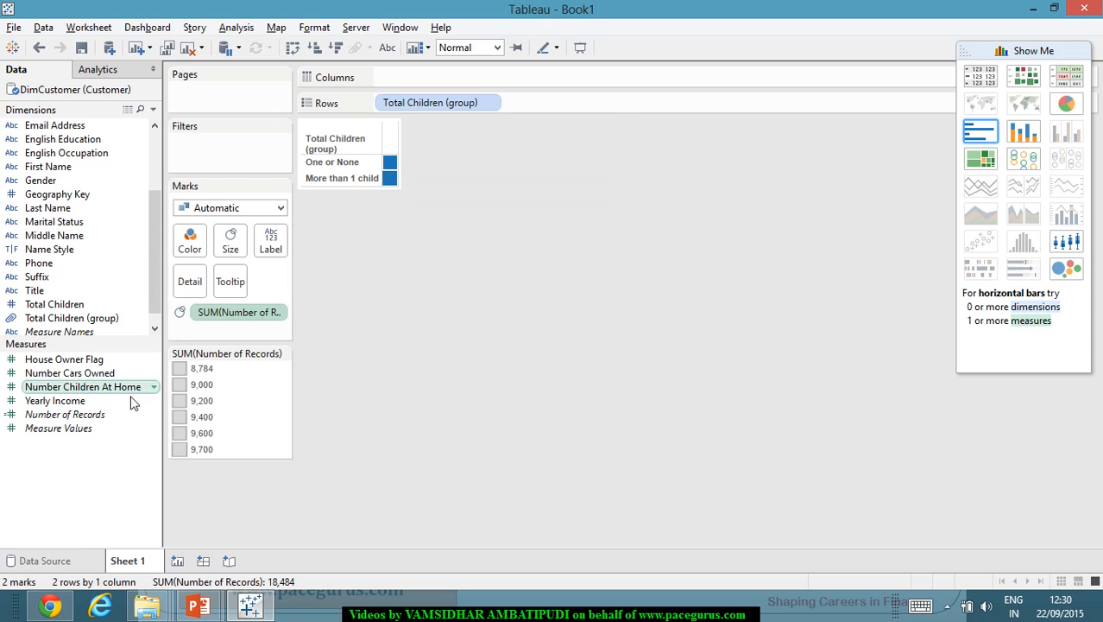
left_click_drag(231, 314, 197, 246)
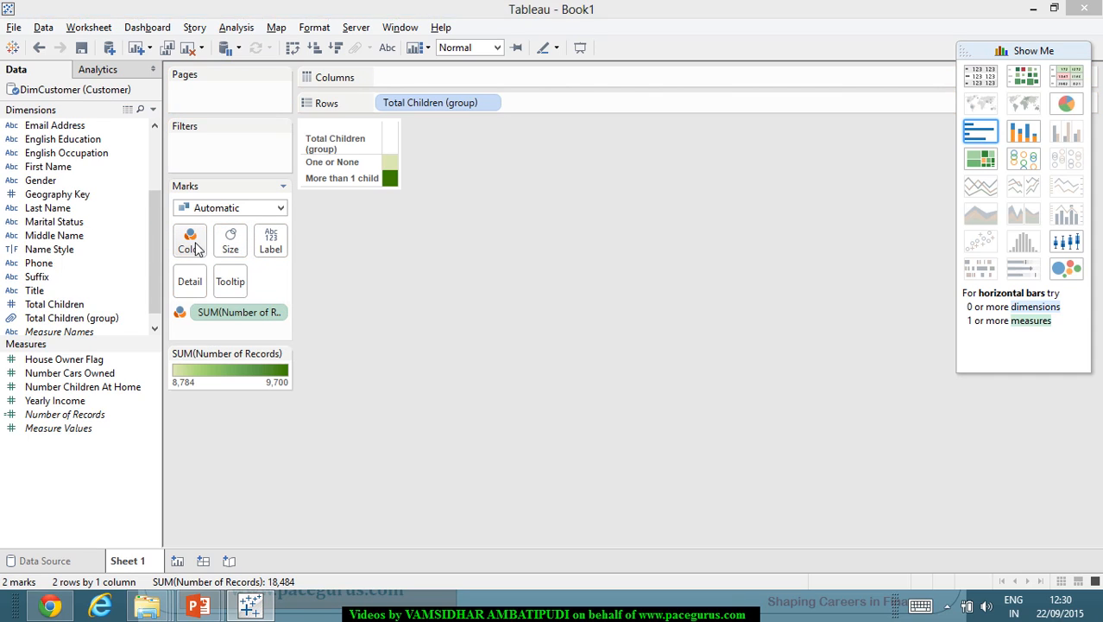
Step: Set the Number of Records color palette to Red-Blue Diverging
left_click(197, 248)
left_click(256, 291)
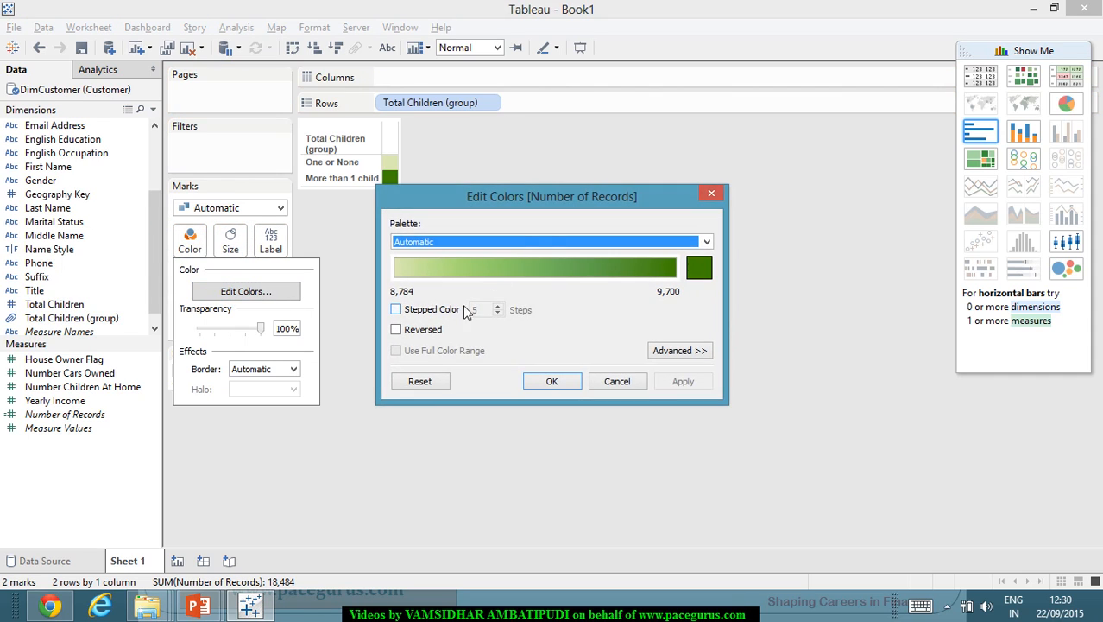
left_click(535, 240)
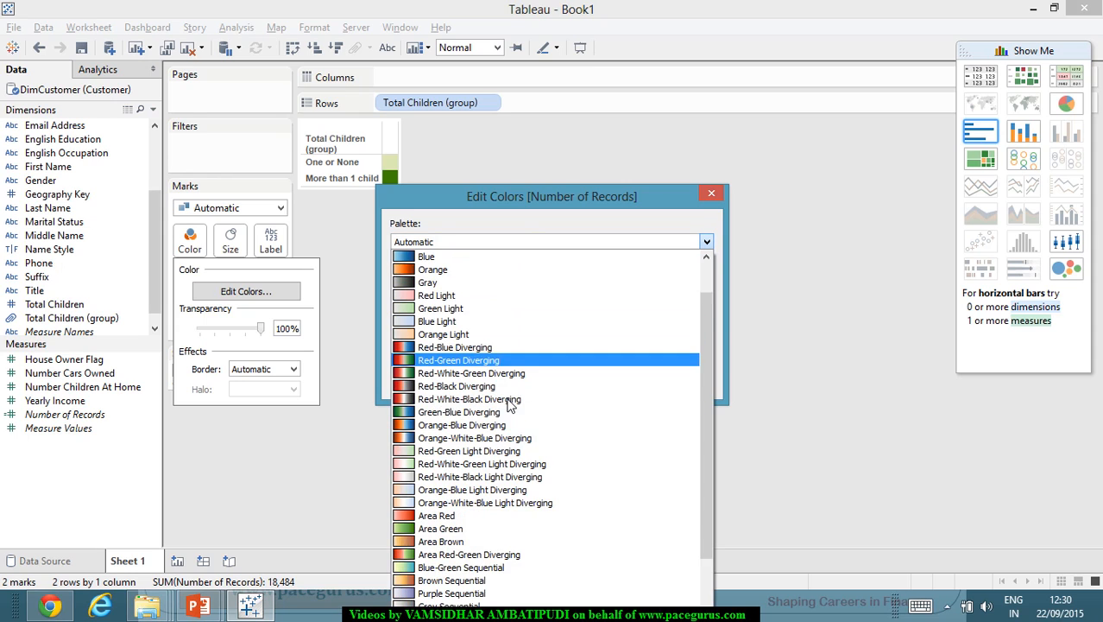
scroll(510, 404, "down", 1)
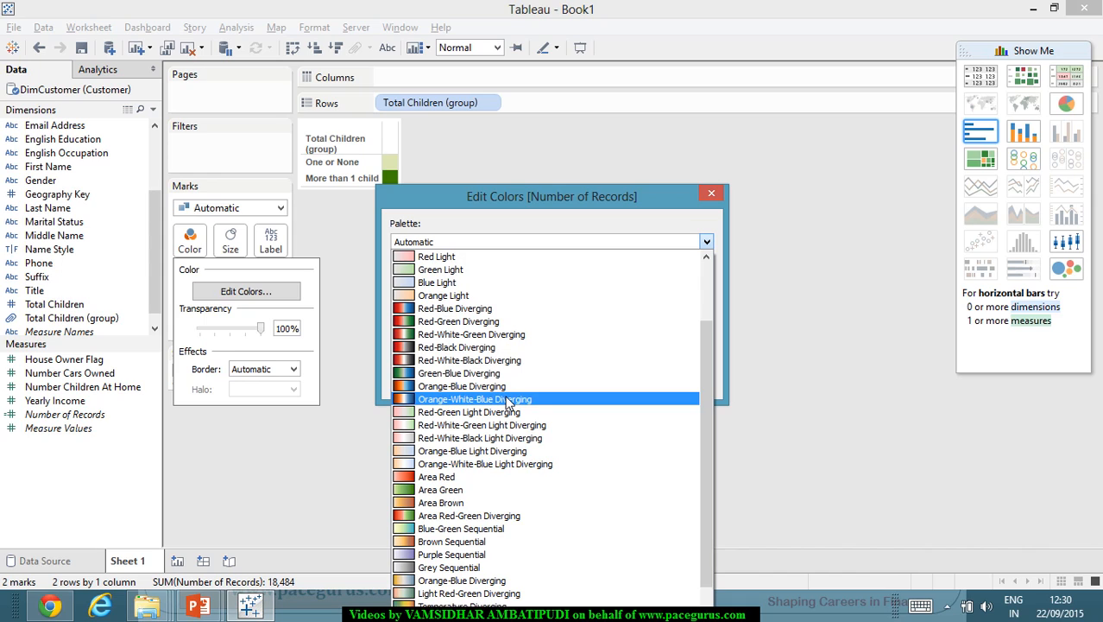
scroll(510, 404, "down", 1)
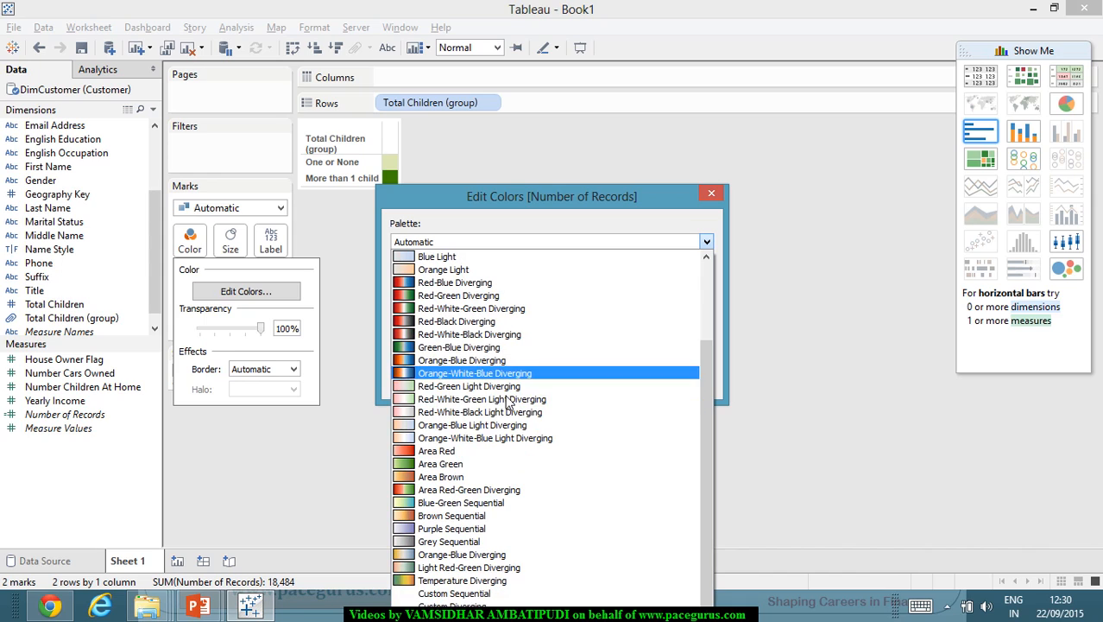
left_click(526, 284)
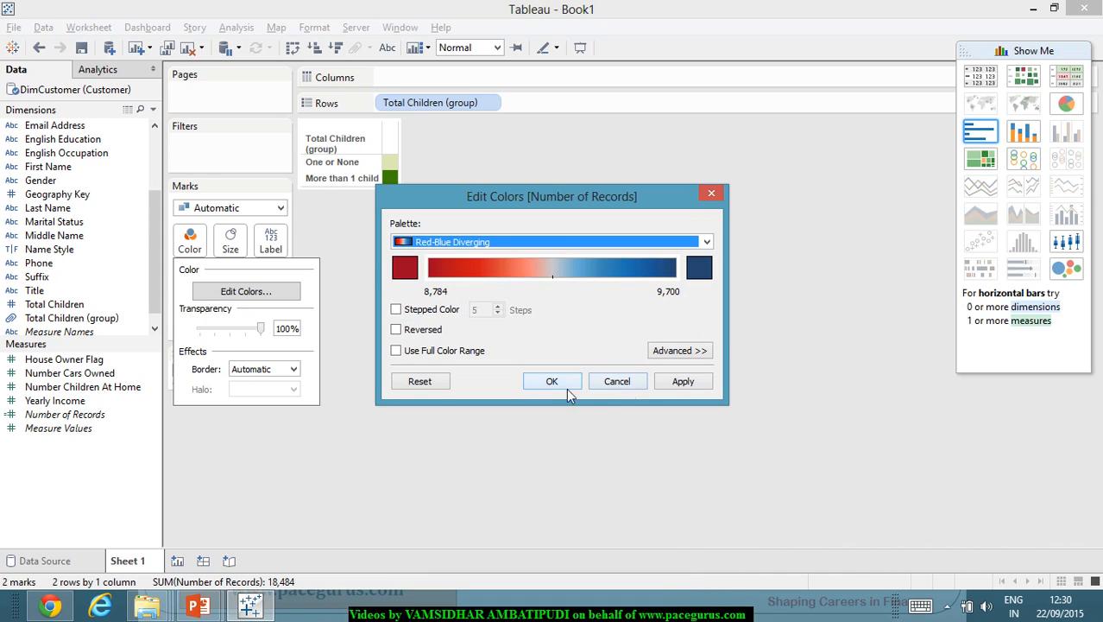
left_click(701, 387)
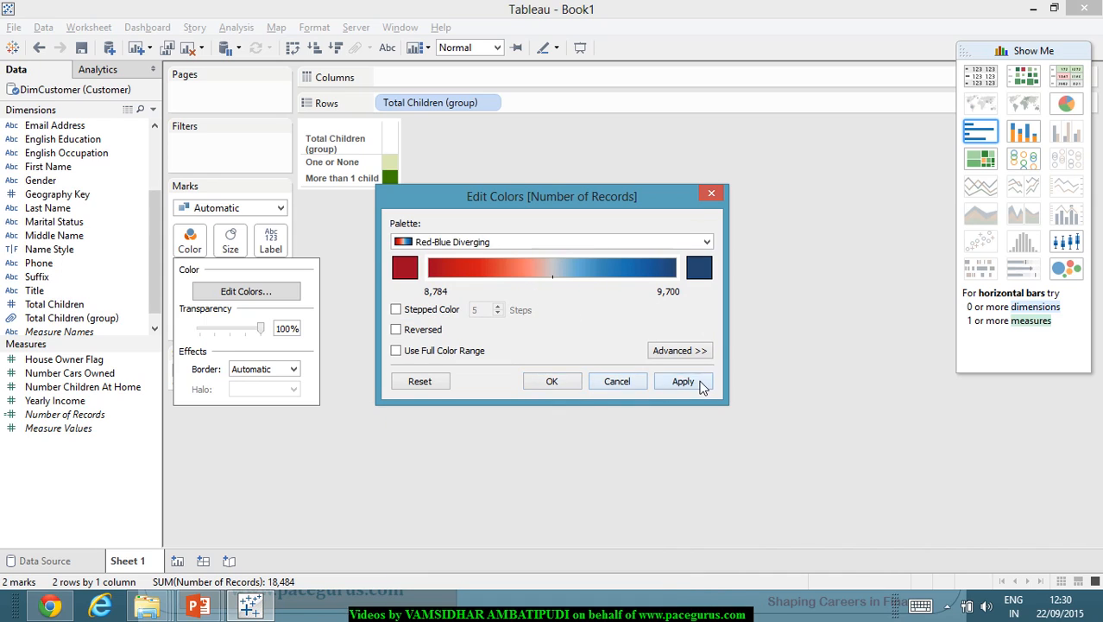
left_click(551, 381)
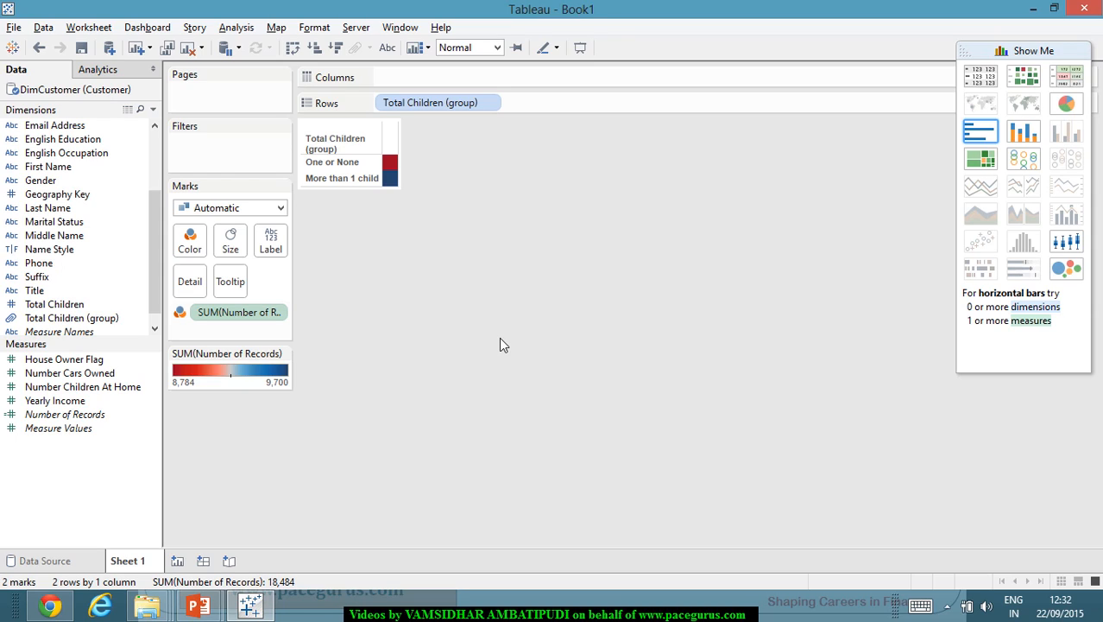
Step: Switch to the PowerPoint slide show, advance to a blank slide and handwrite "Internet Sales" near its upper edge
key("alt+Tab")
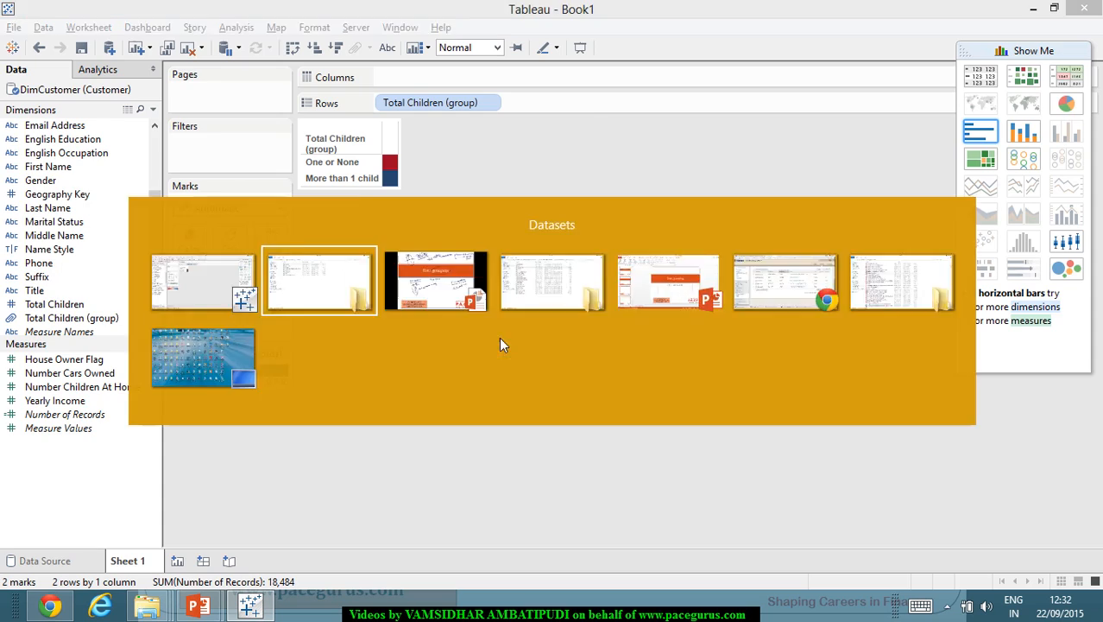
key("alt+Tab")
key("alt+Tab")
key("Right")
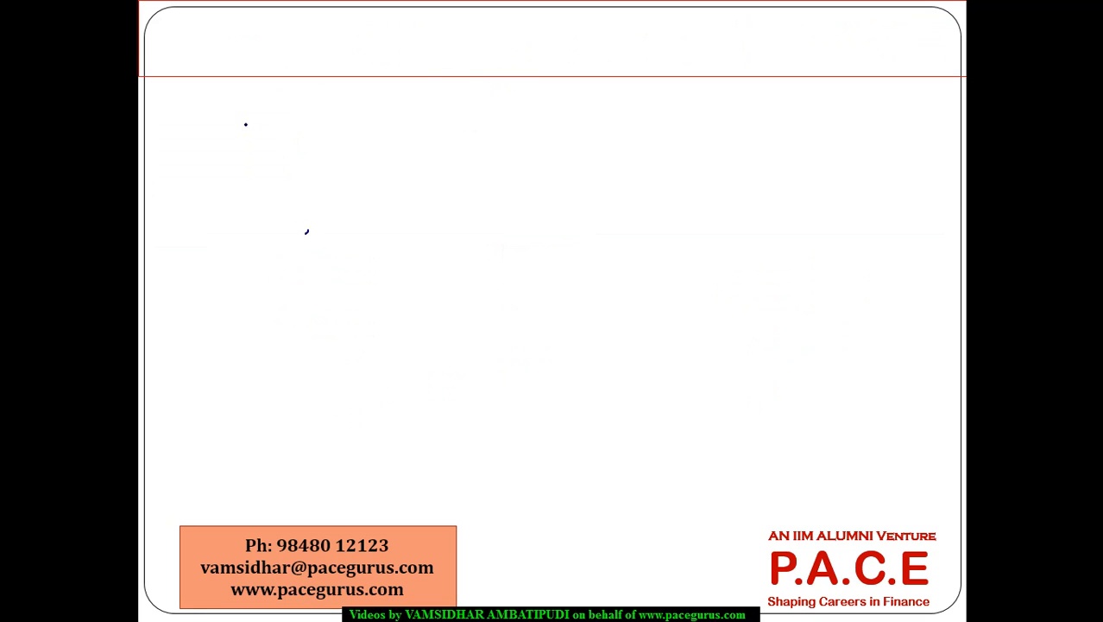
mouse_move(281, 62)
left_mouse_down()
mouse_move(285, 74)
mouse_move(307, 74)
mouse_move(424, 50)
mouse_move(462, 56)
left_mouse_up()
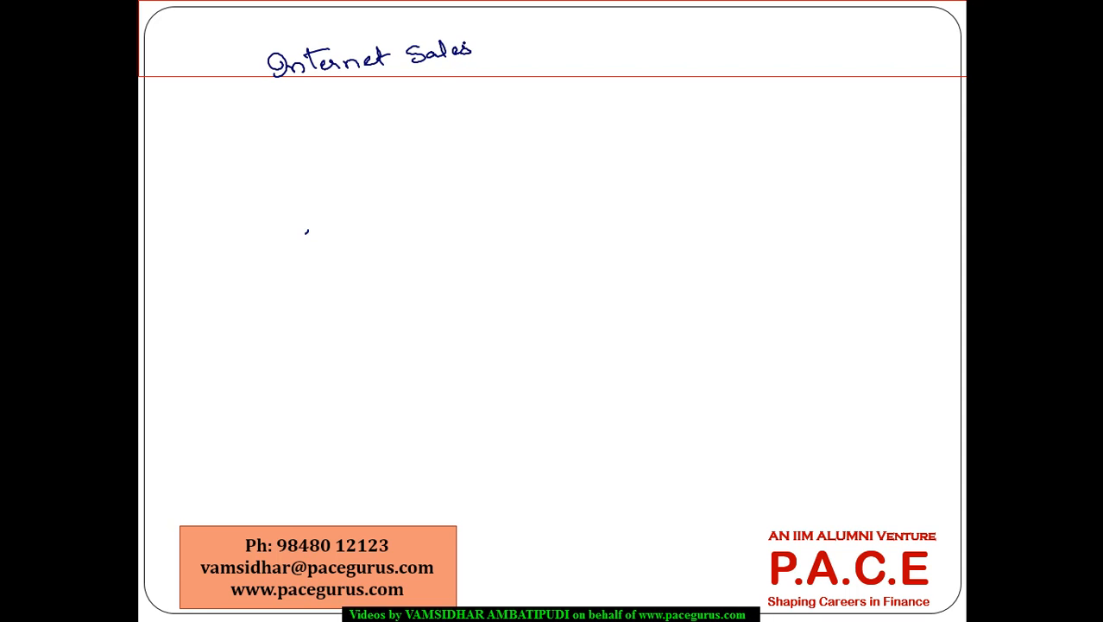
Step: Switch back to Tableau, connect to the InternetSales Excel workbook as a new data source and inspect its Customer Key values
key("alt+Tab")
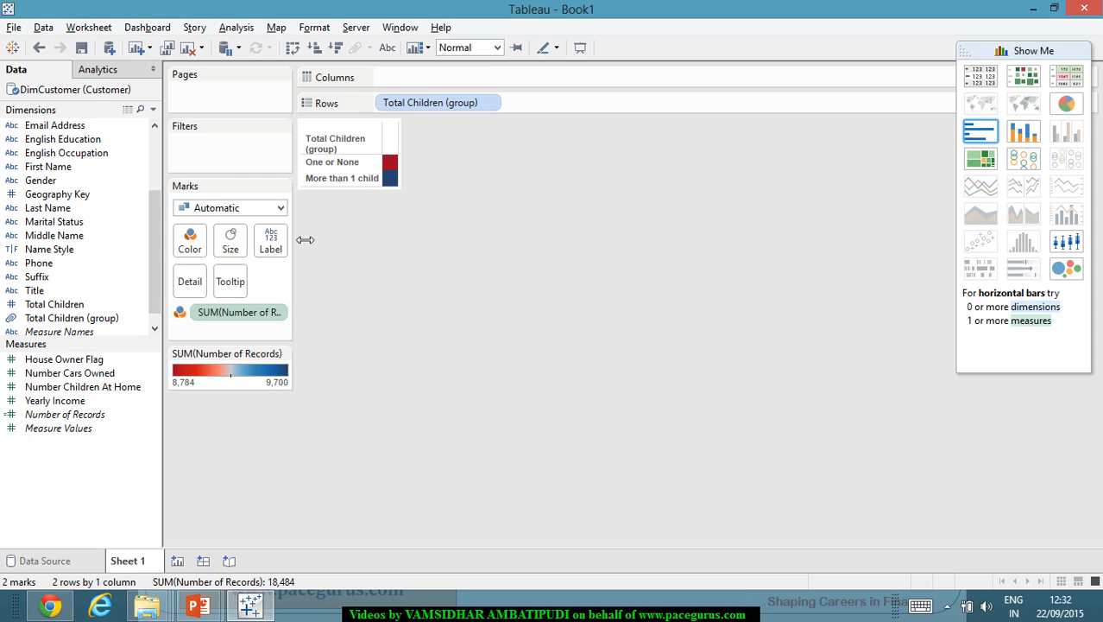
left_click(44, 29)
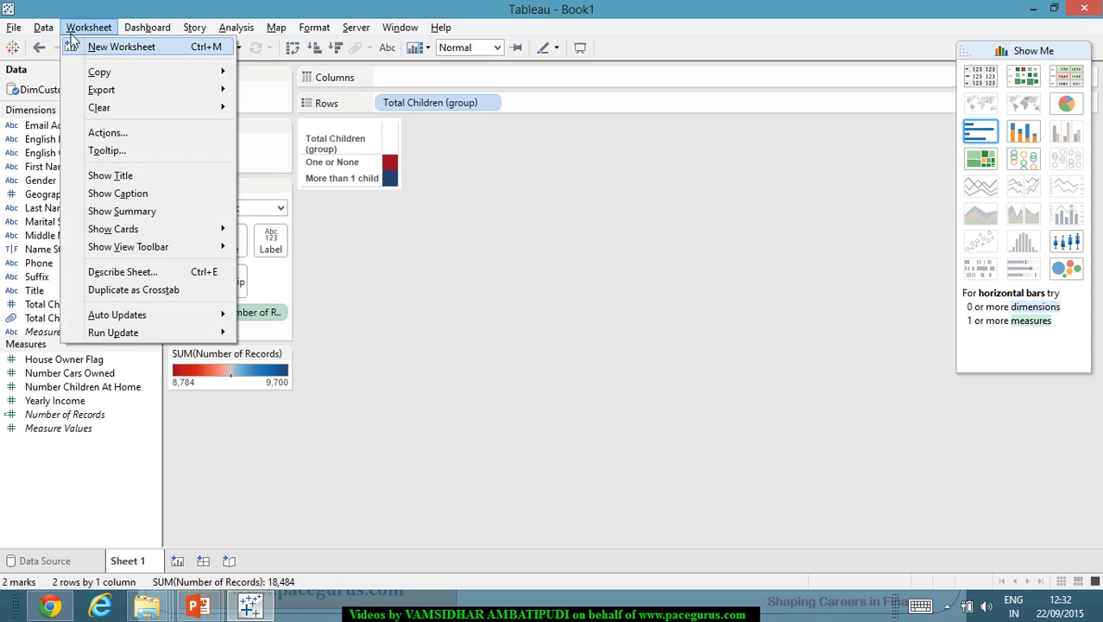
left_click(65, 46)
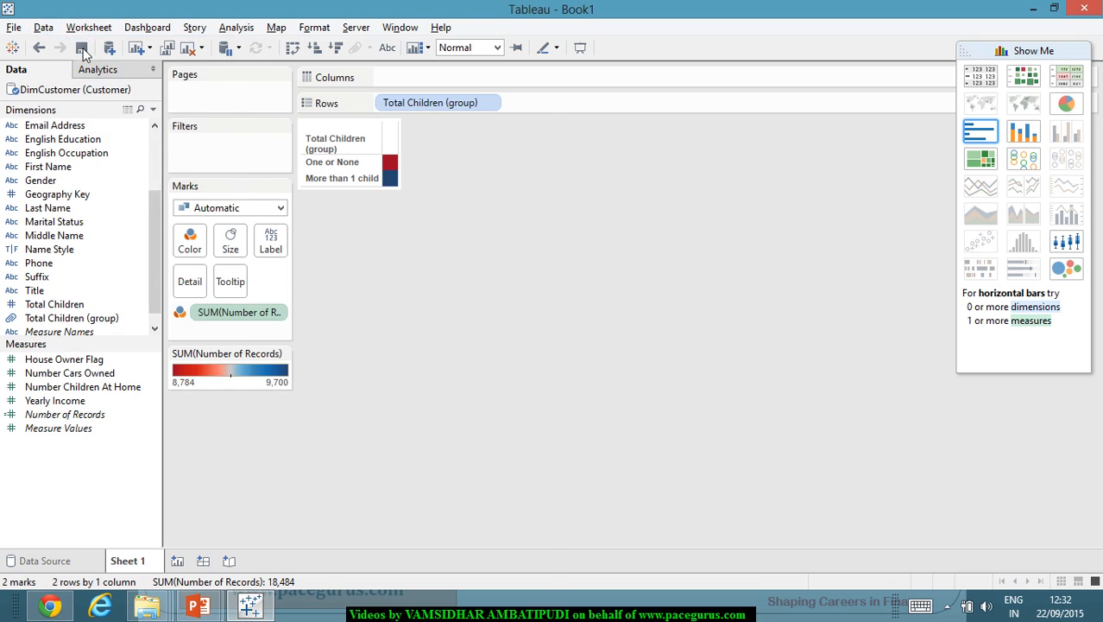
left_click(129, 148)
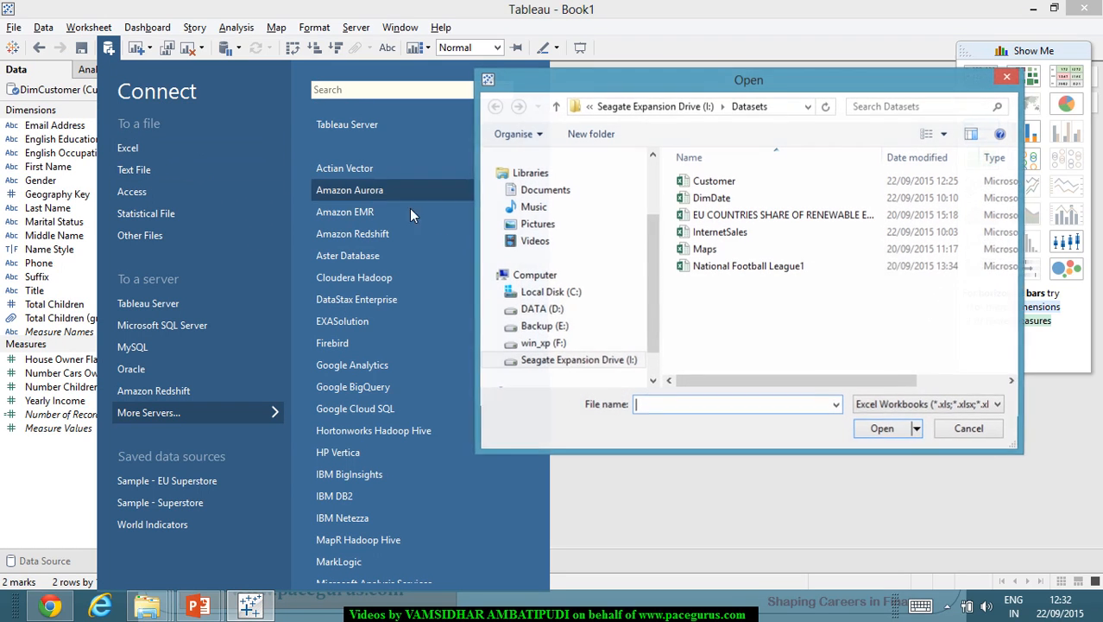
double_click(719, 232)
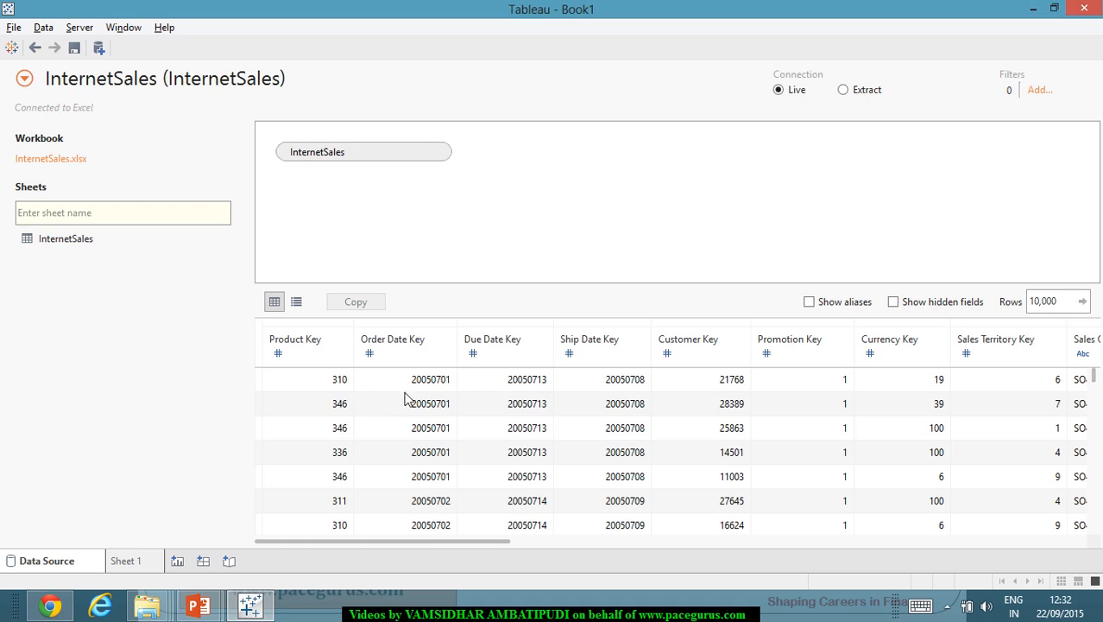
left_click(743, 382)
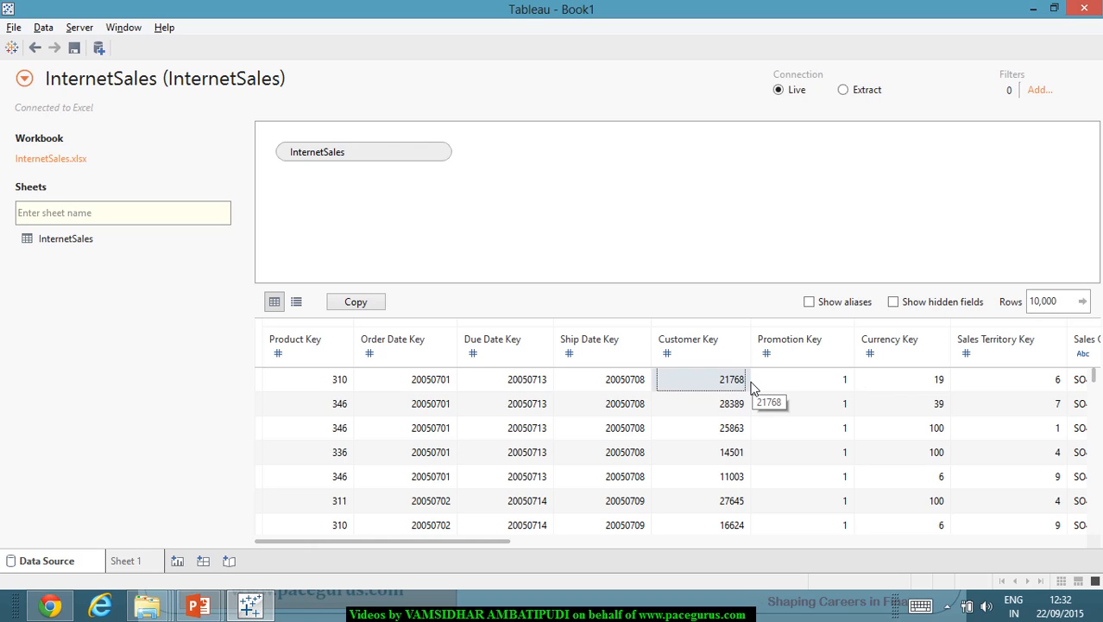
left_click(730, 411)
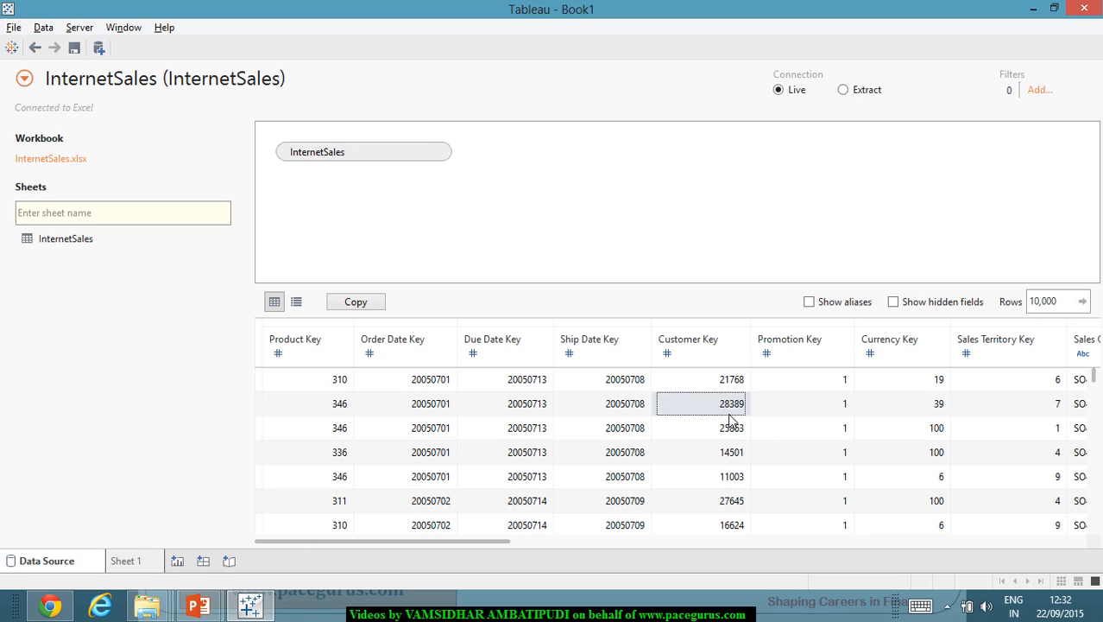
left_click(733, 451)
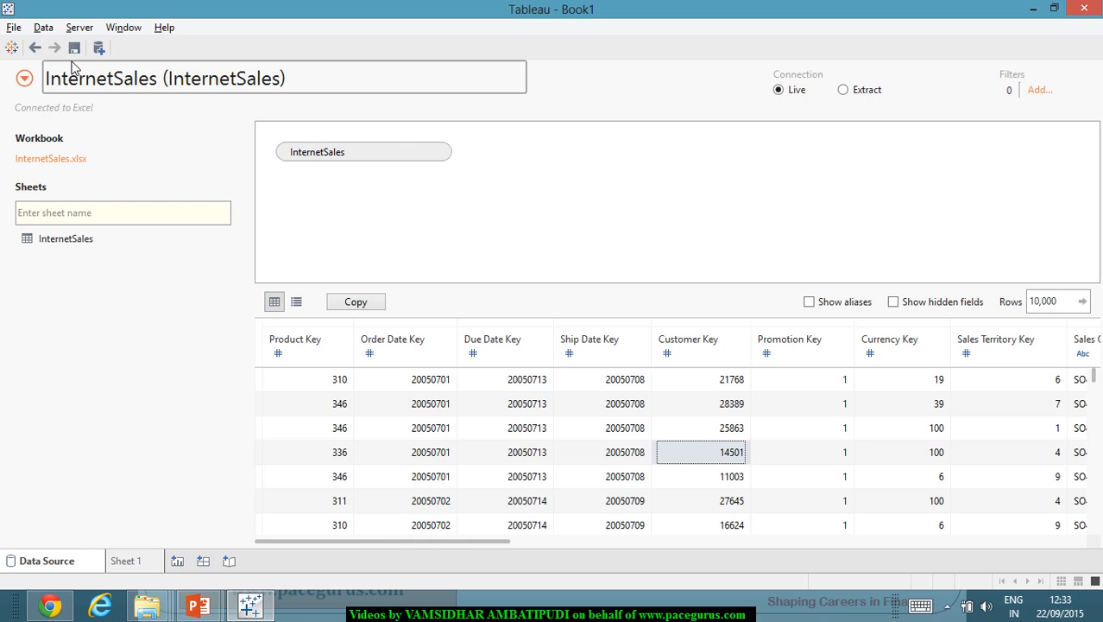
Step: Return to Sheet 1 and accept the automatic Customer Key relationship between DimCustomer and InternetSales
left_click(122, 561)
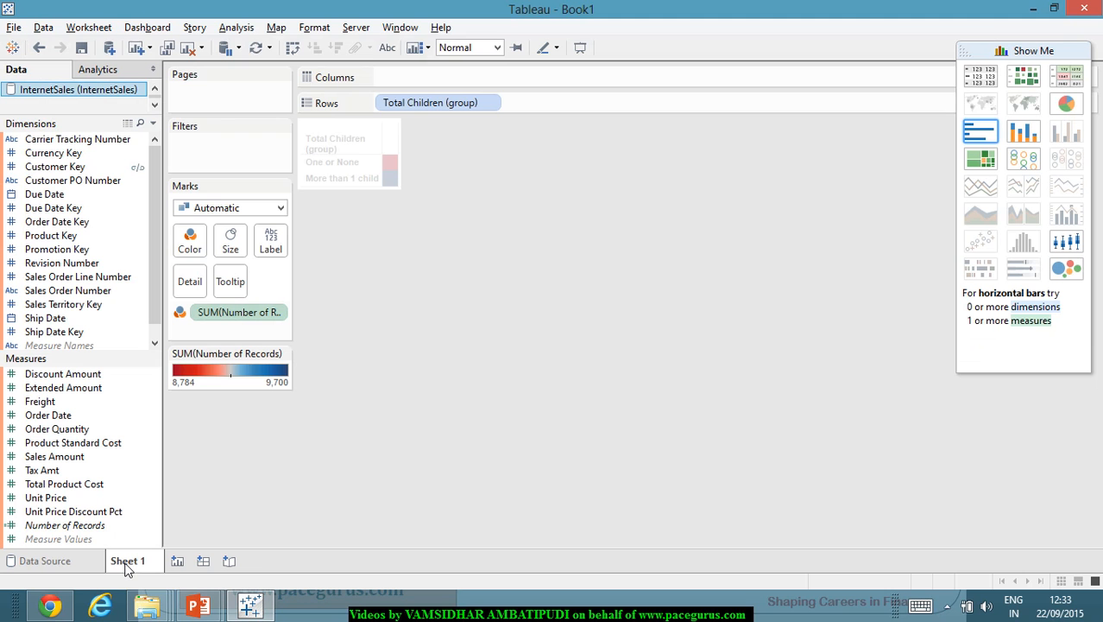
left_click(43, 27)
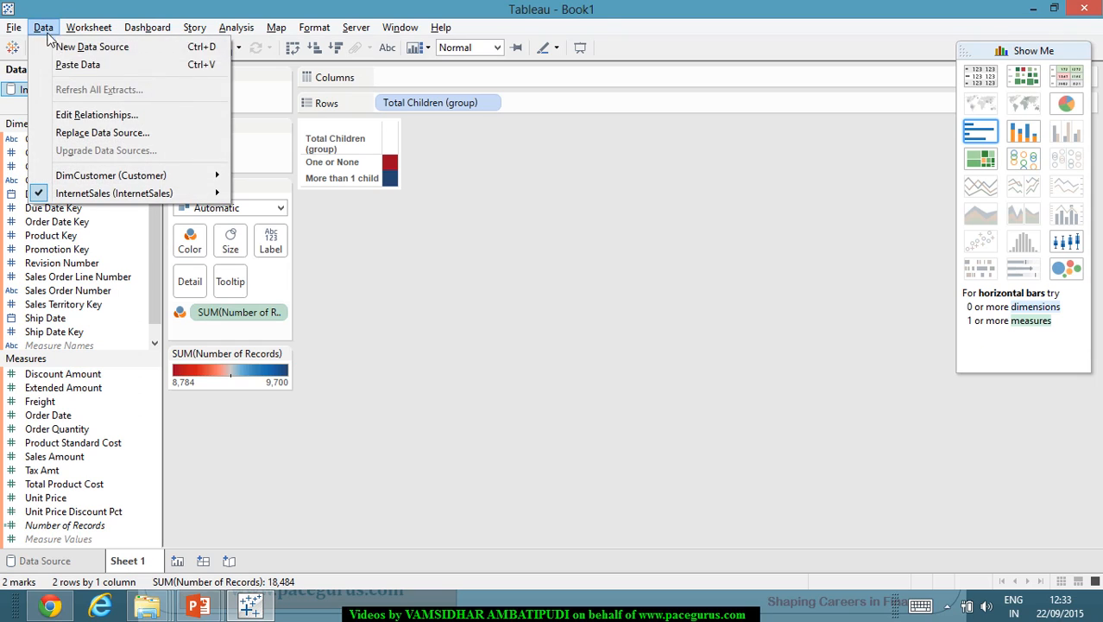
left_click(97, 114)
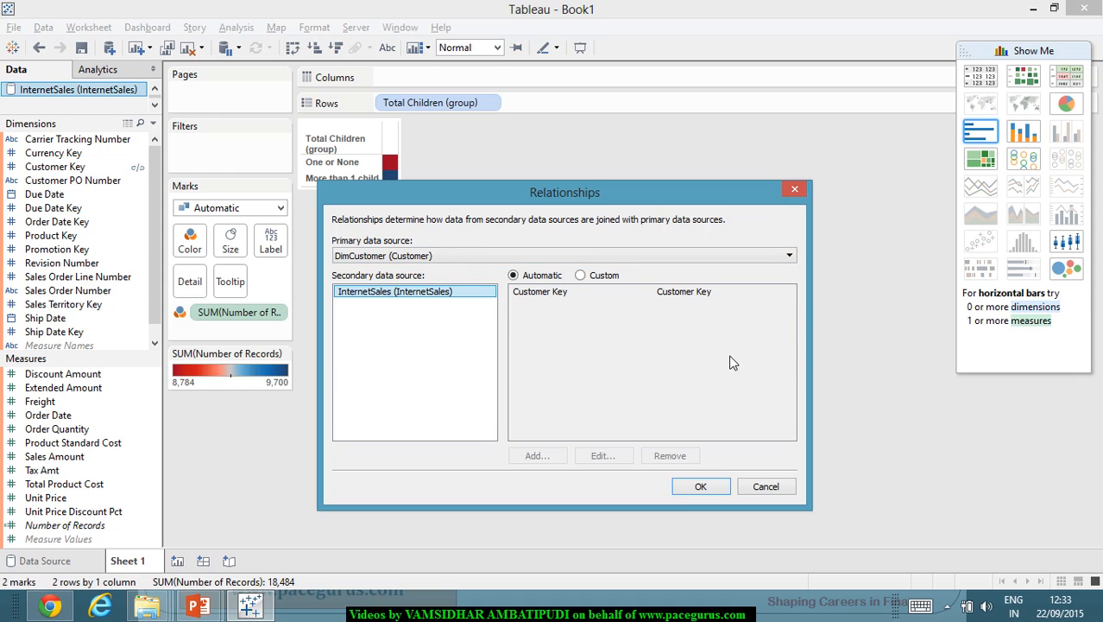
left_click(701, 487)
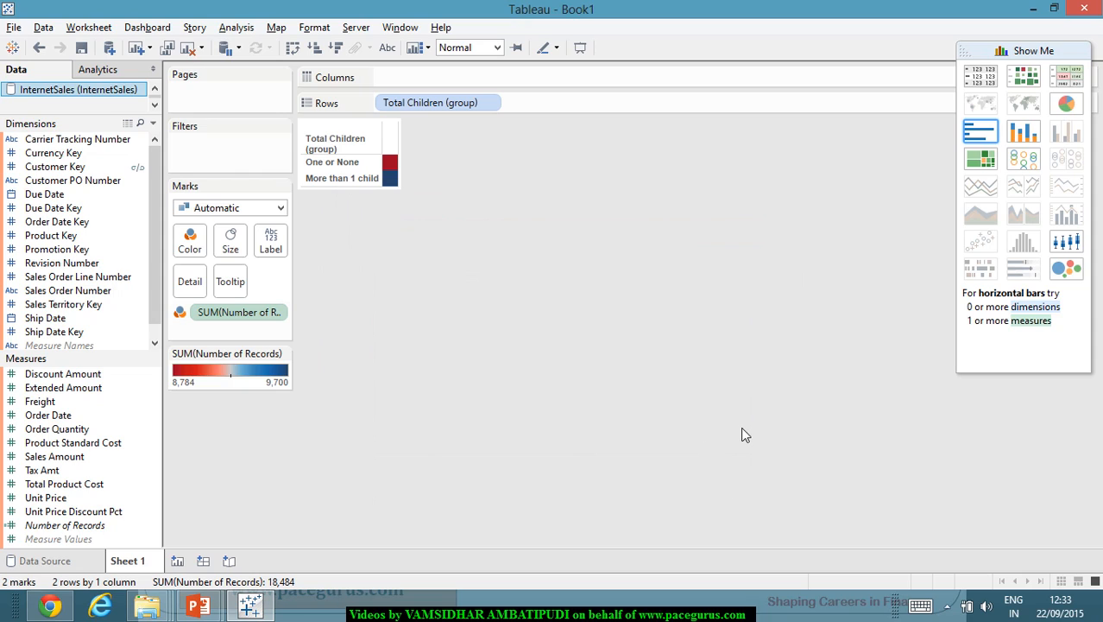
Step: Activate the Customer Key link for InternetSales and add the sum of Sales Amount to Columns, keeping Show Me clear of the bars
left_click(137, 168)
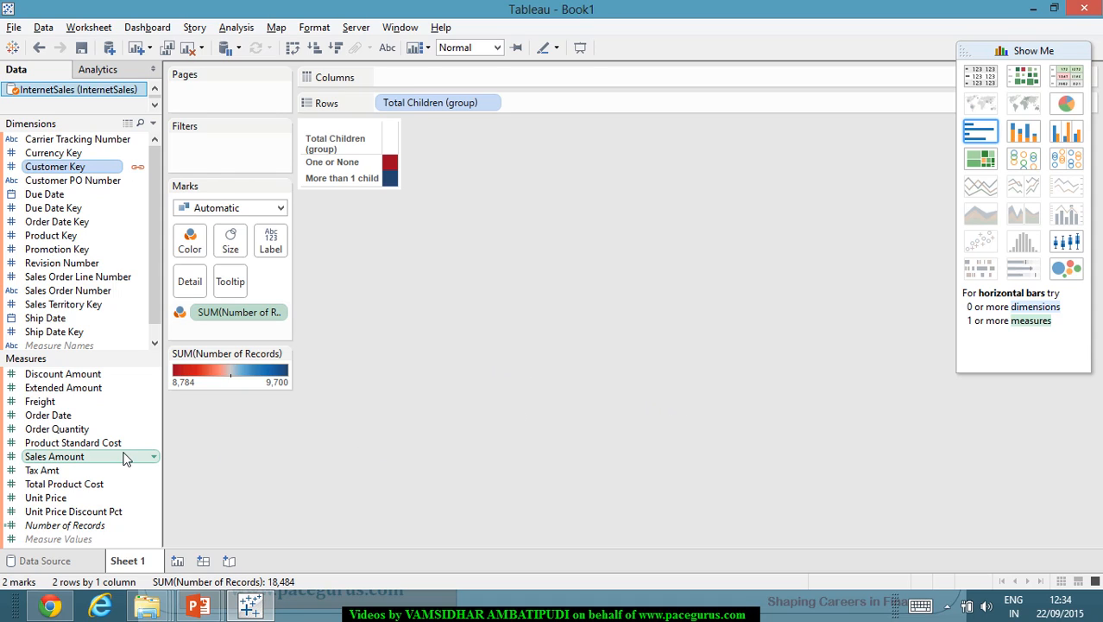
left_click_drag(90, 458, 578, 80)
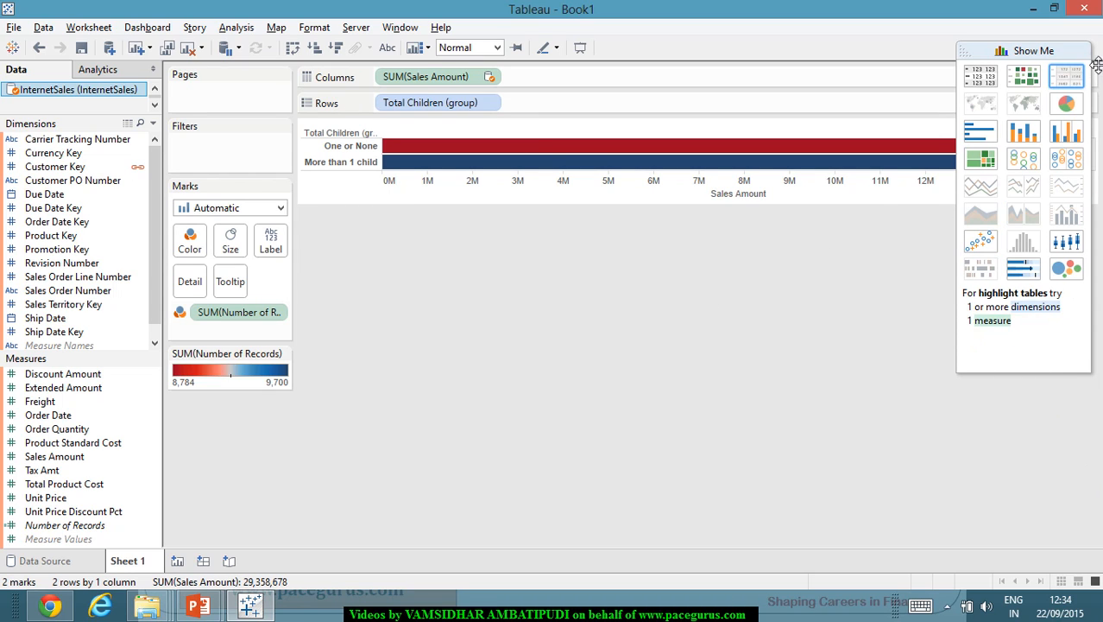
left_click_drag(1092, 62, 1102, 379)
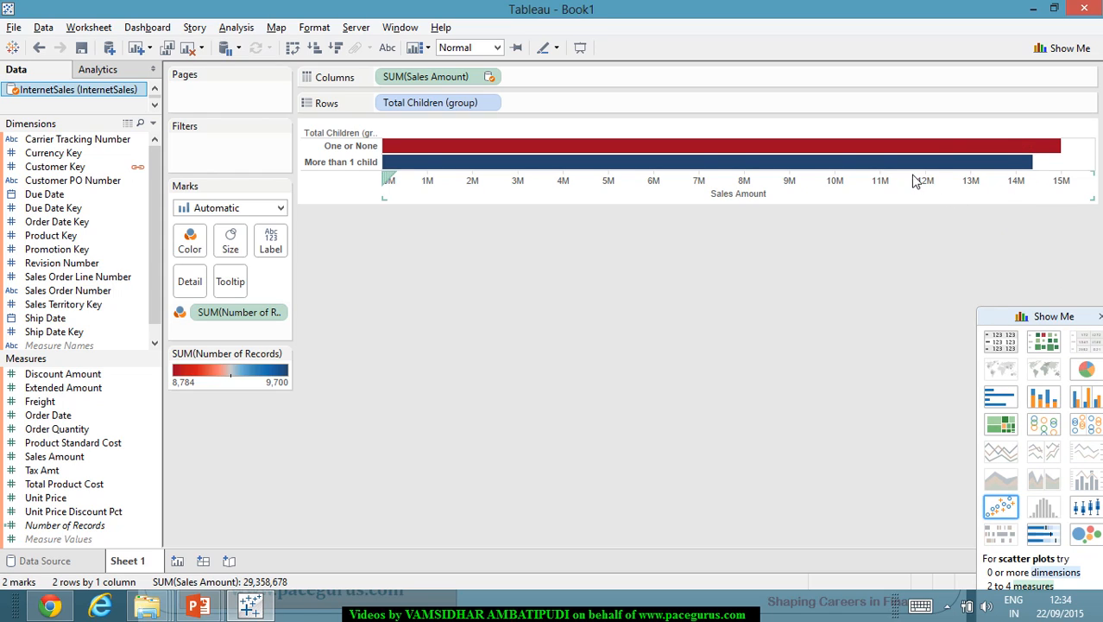
Step: Create a calculated field from the Sales Amount measure and name it Above_Below_Average_Sales
mouse_move(1028, 171)
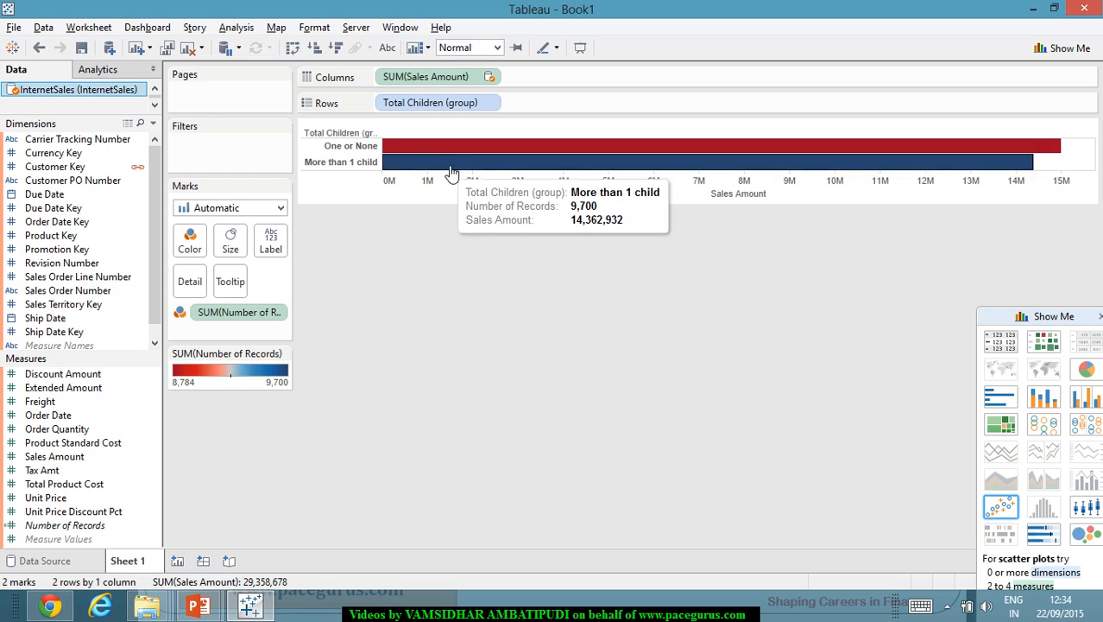
mouse_move(635, 154)
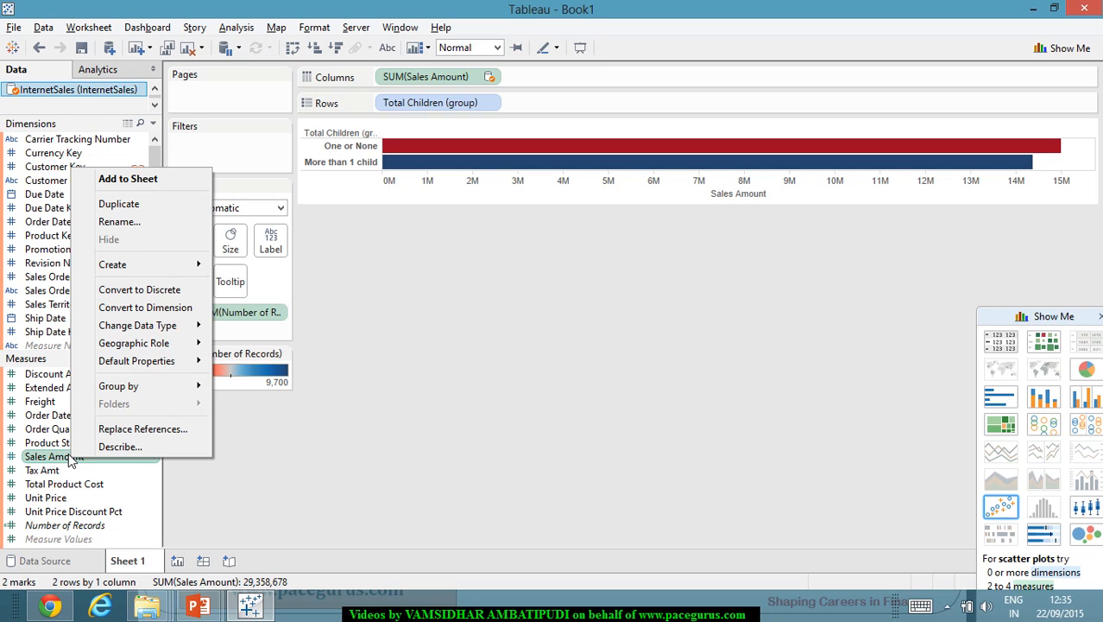
mouse_move(190, 265)
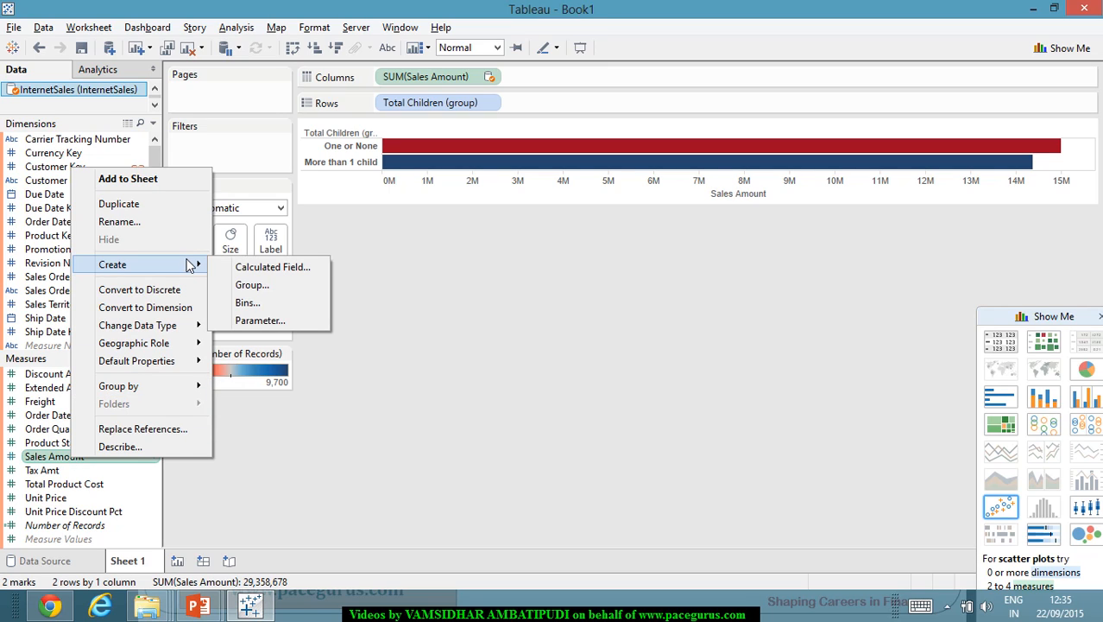
mouse_move(138, 326)
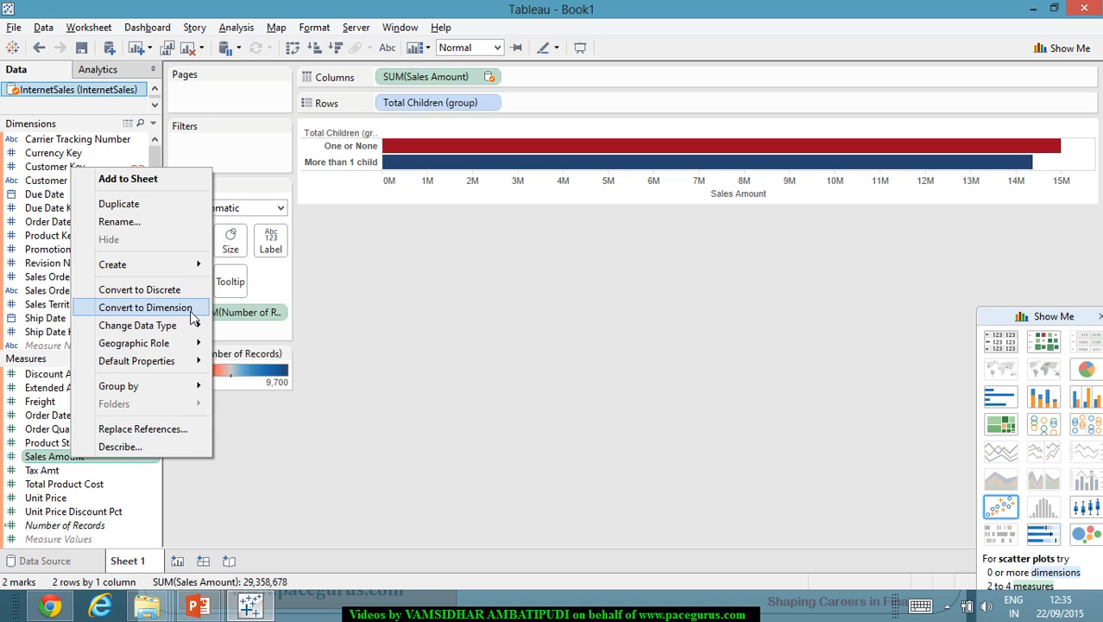
mouse_move(168, 334)
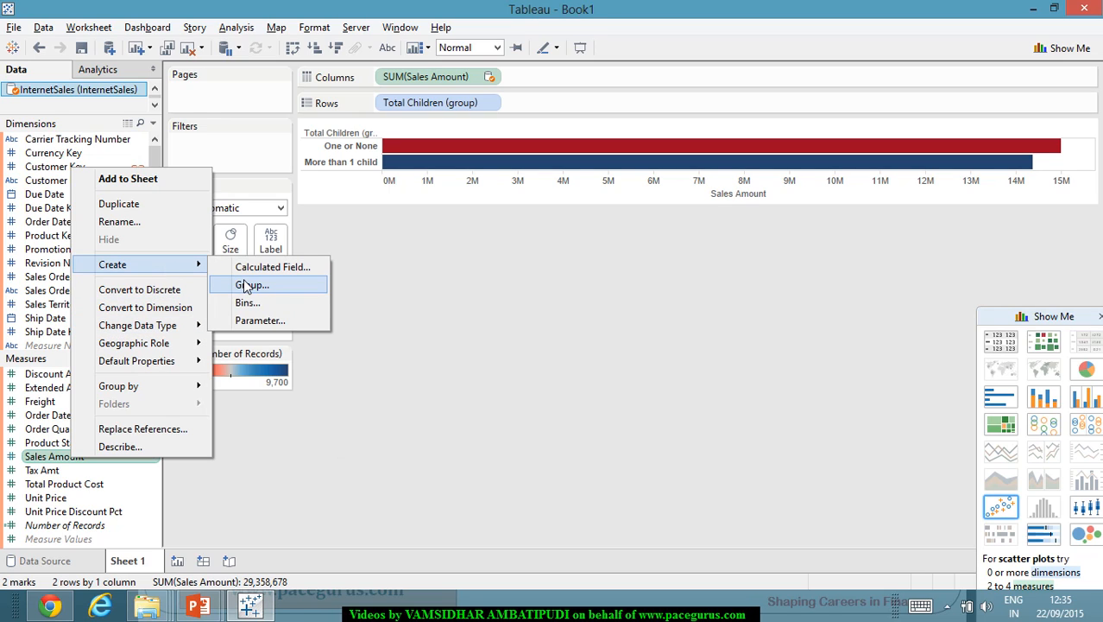
left_click(270, 268)
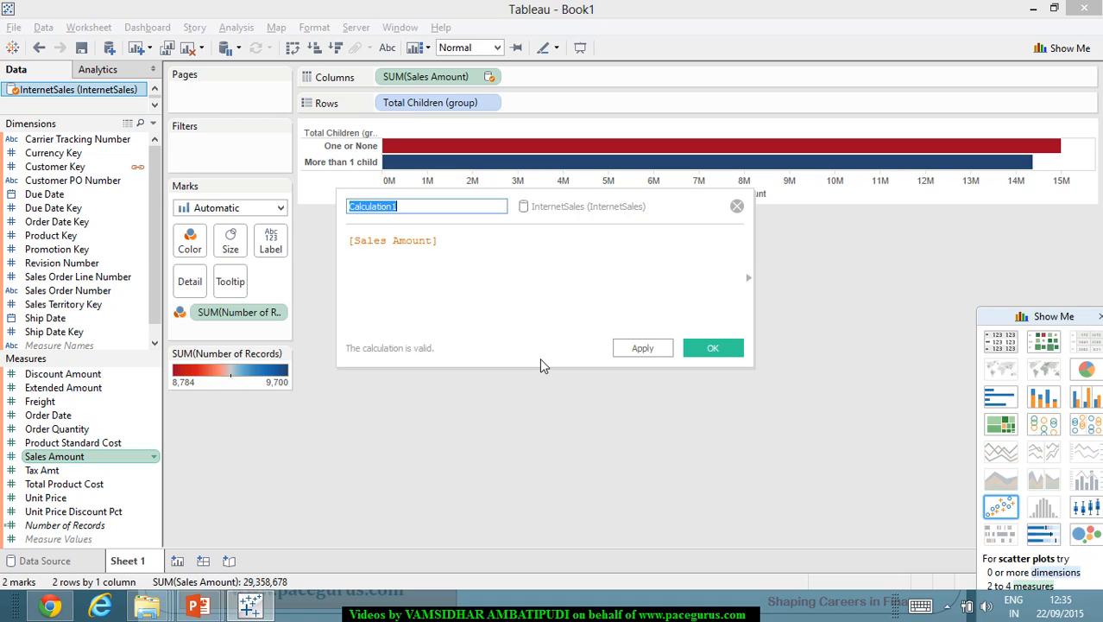
type("Above_Below_Average")
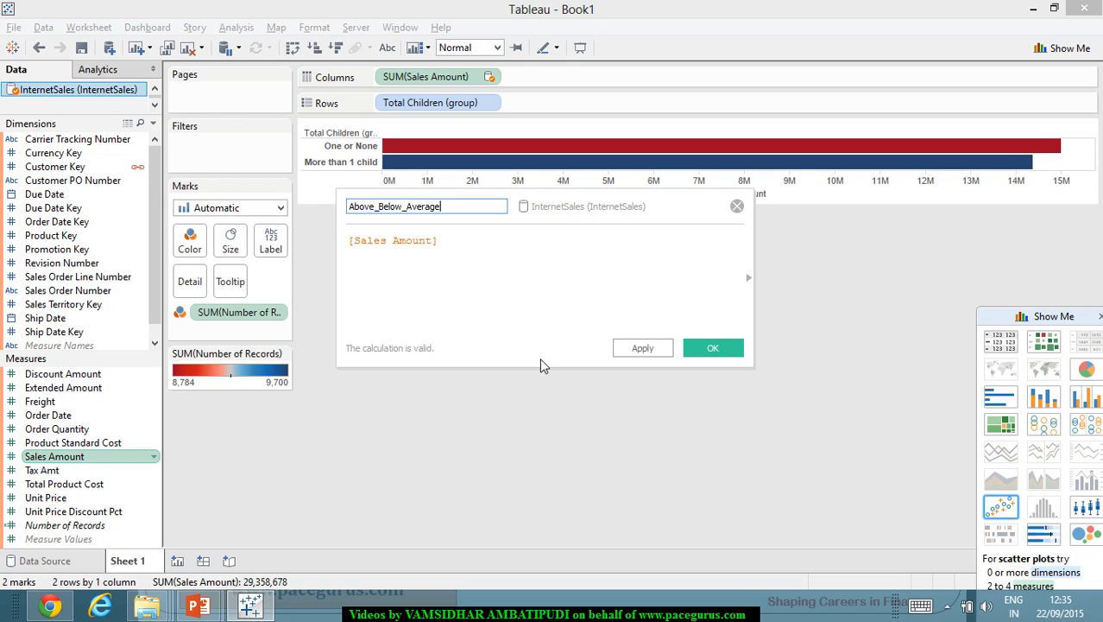
type("_Sales")
key("Tab")
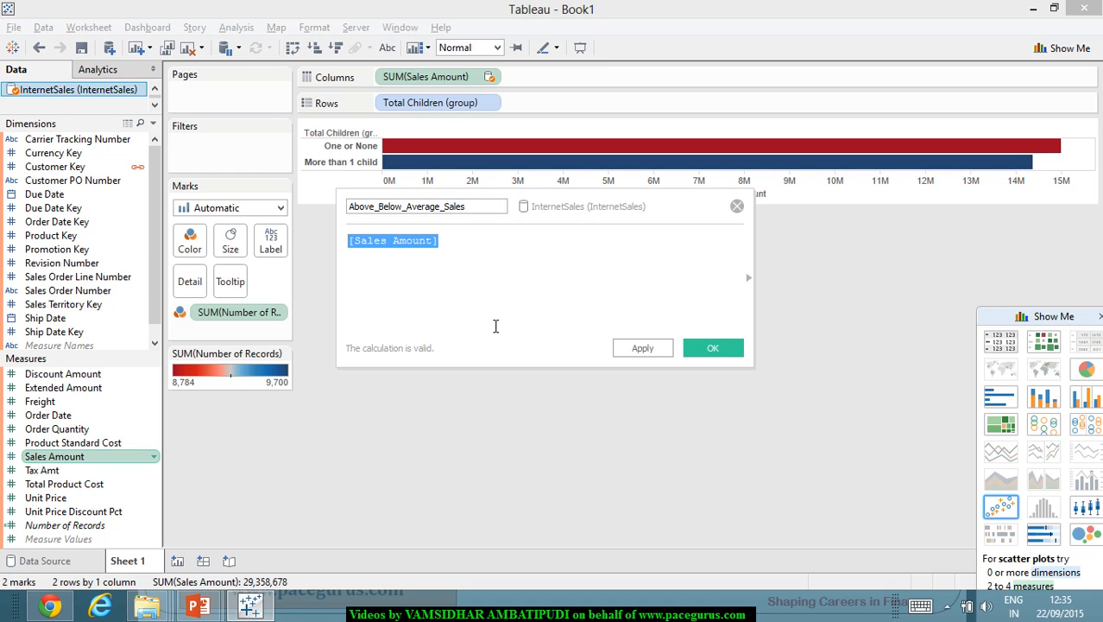
Step: Replace the default formula with the start of a condition on total sales: IF(SUM([Sales Amount])>
type("if")
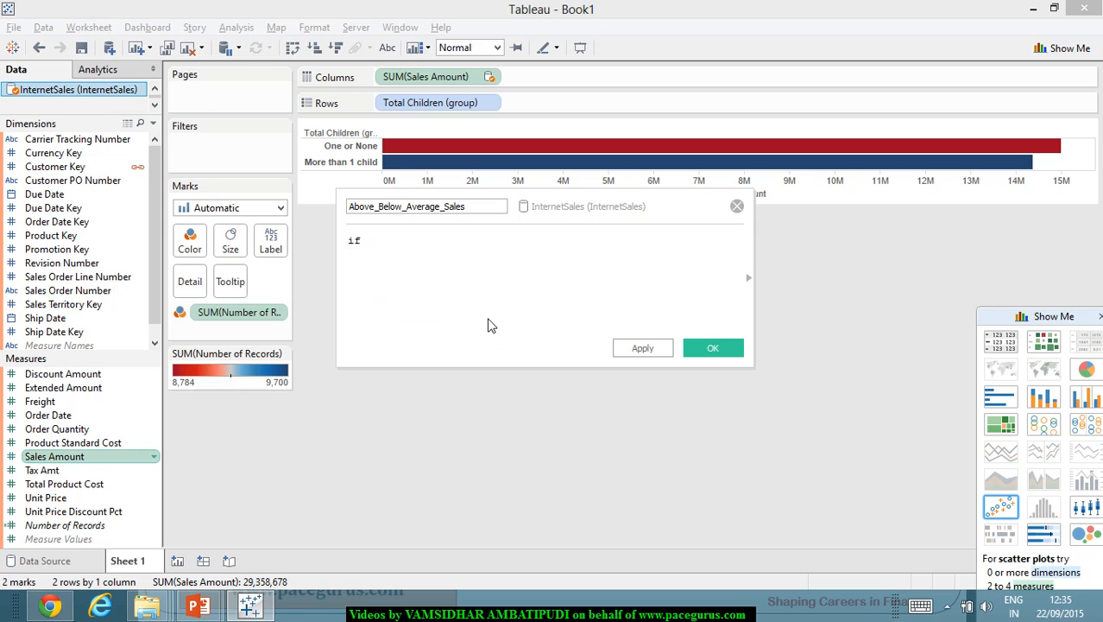
type("(")
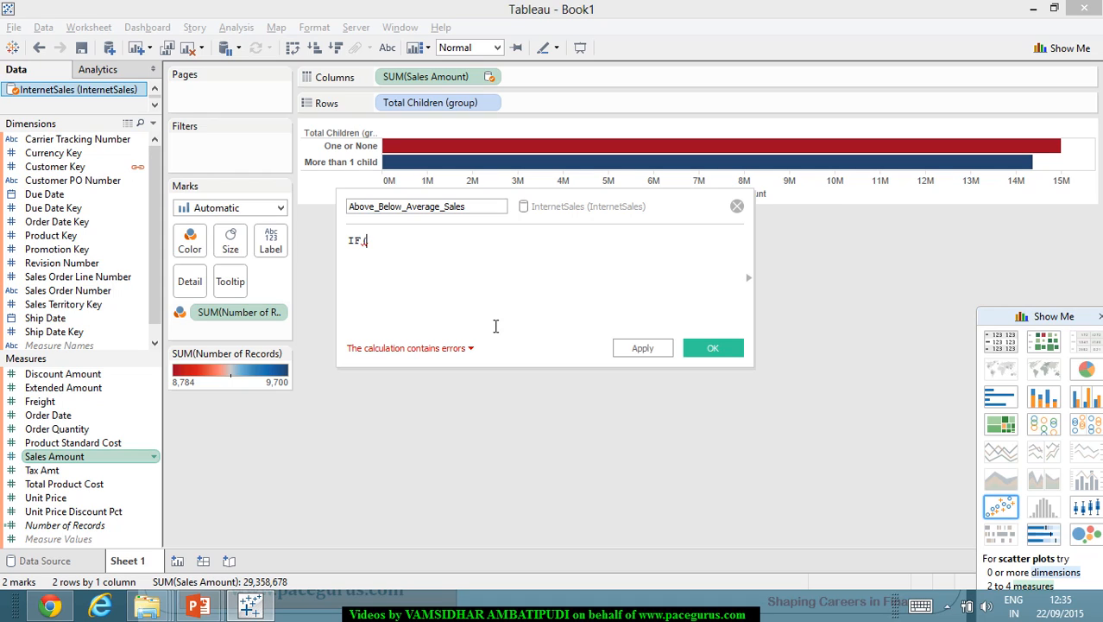
type("SUM")
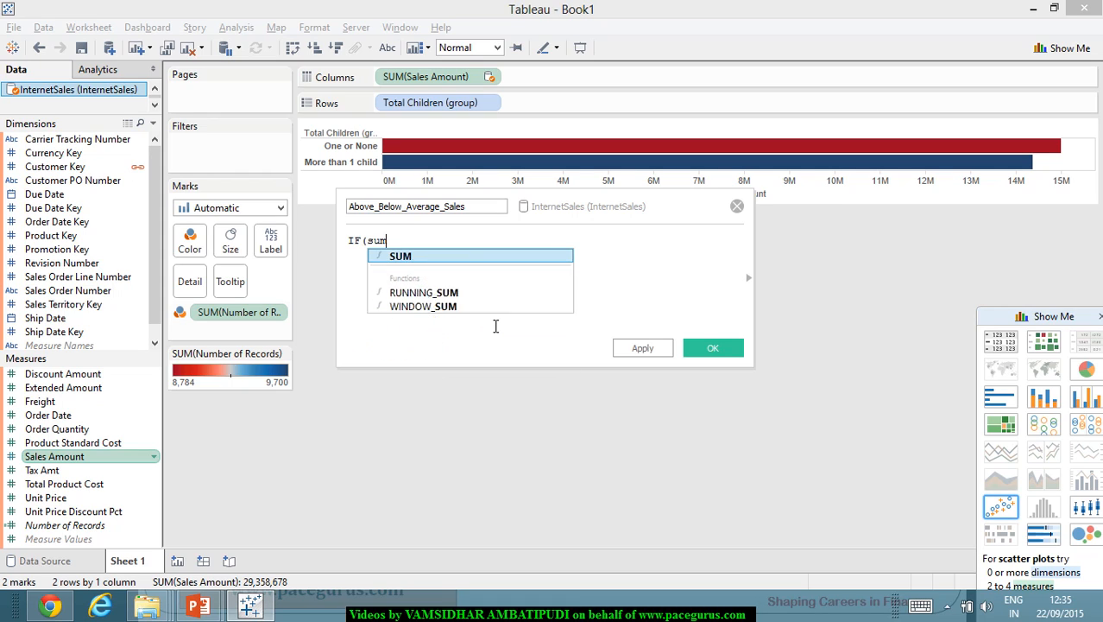
key("Return")
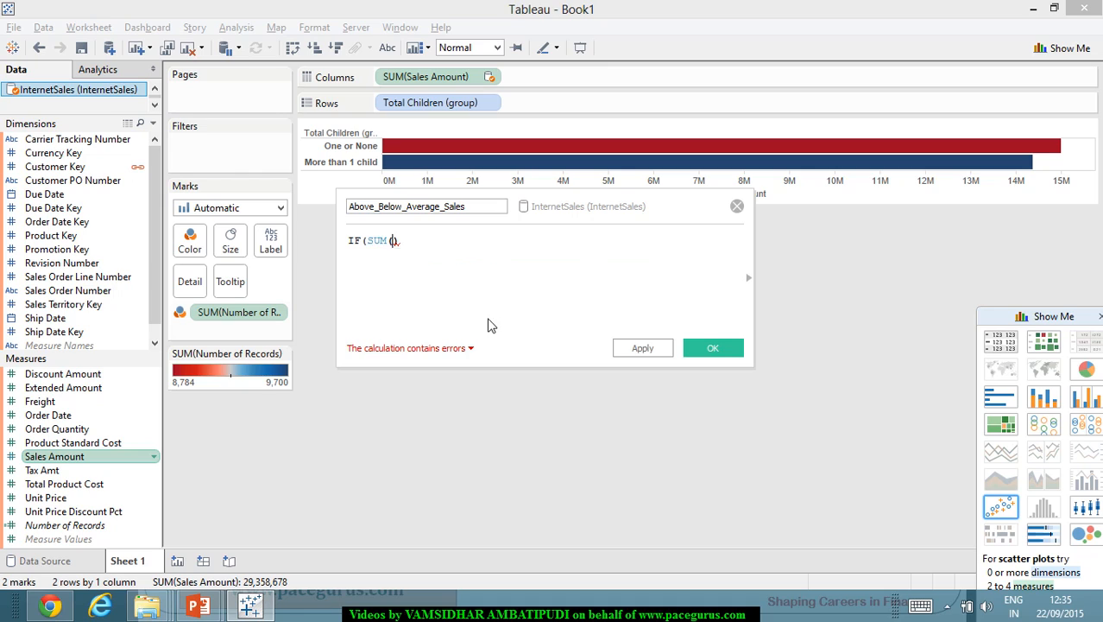
type("[Sal")
key("Return")
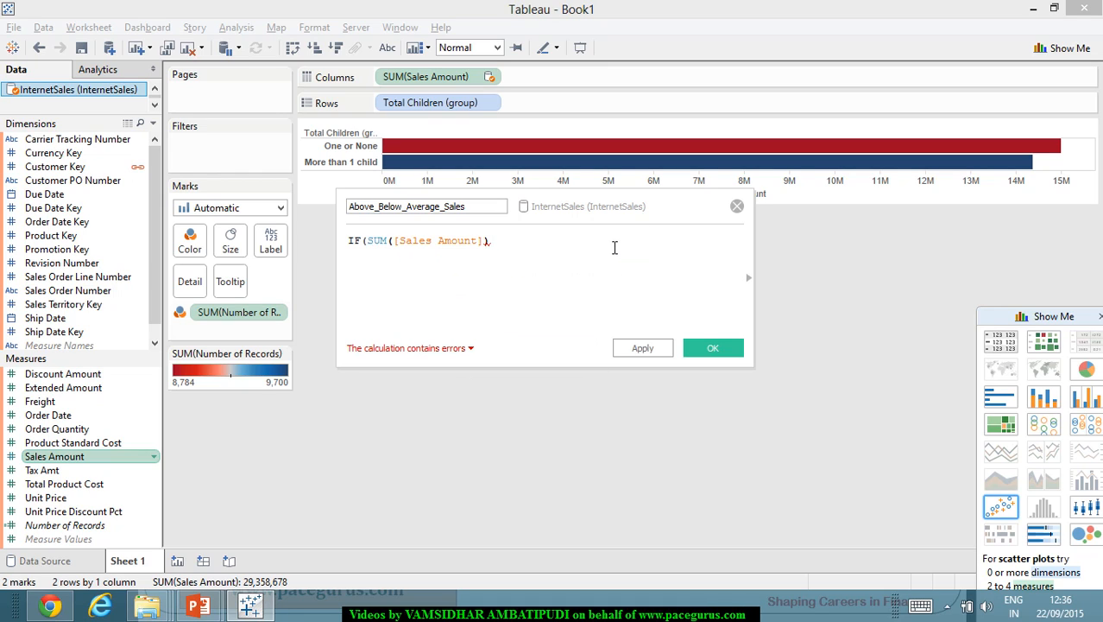
type(">")
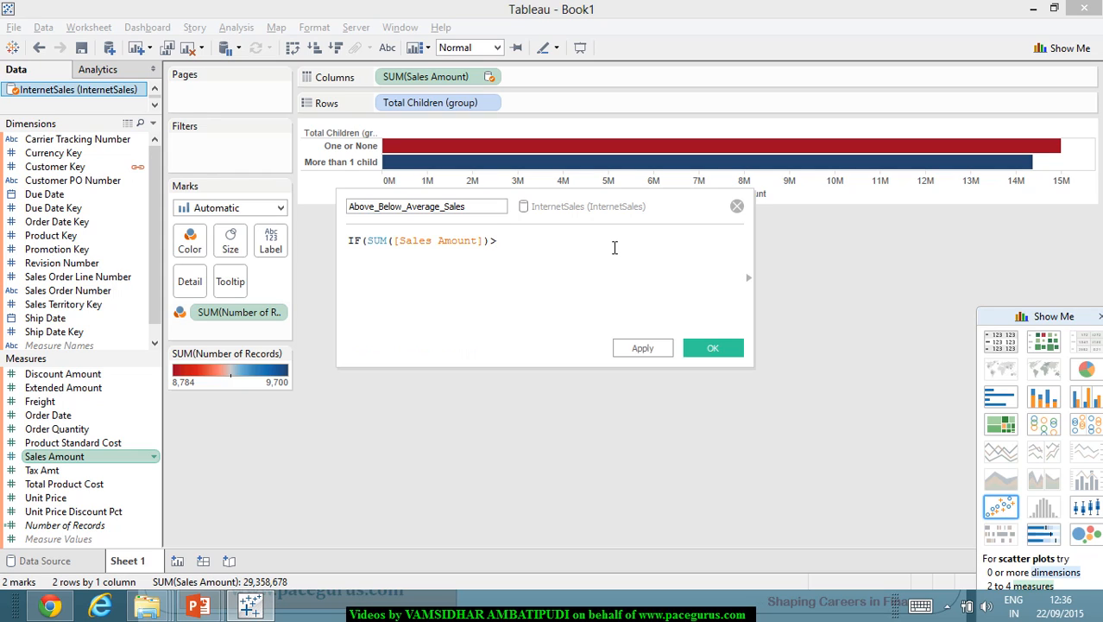
Step: Complete the condition by comparing against WINDOW_AVG(SUM([Sales Amount]),FIRST(),LAST()), close the IF parenthesis and start a new line
type("Win")
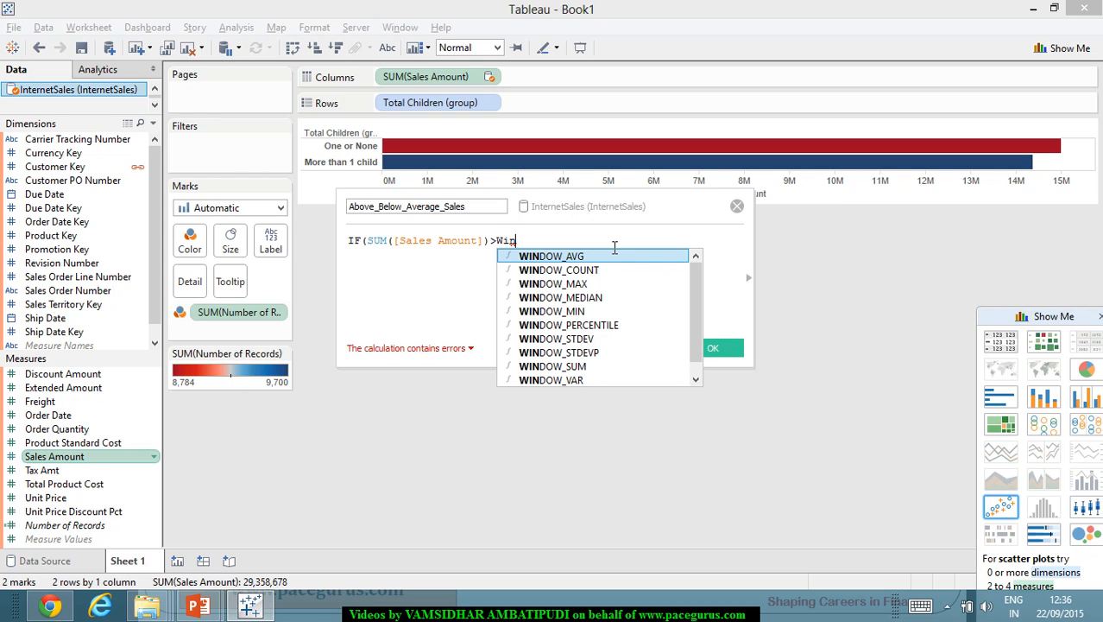
key("Return")
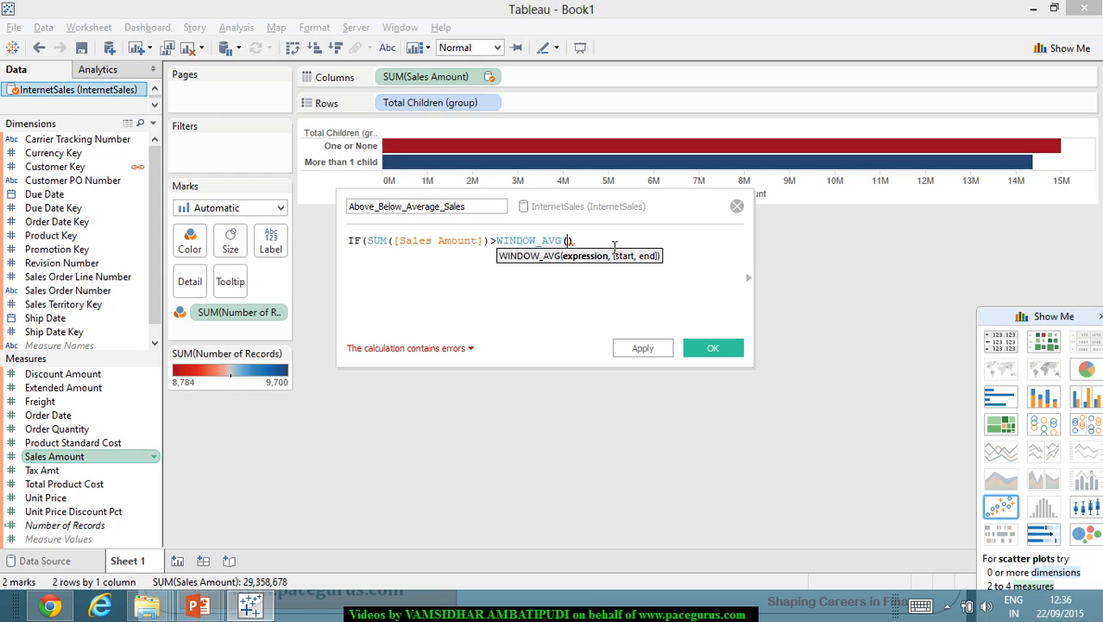
type("SUM([")
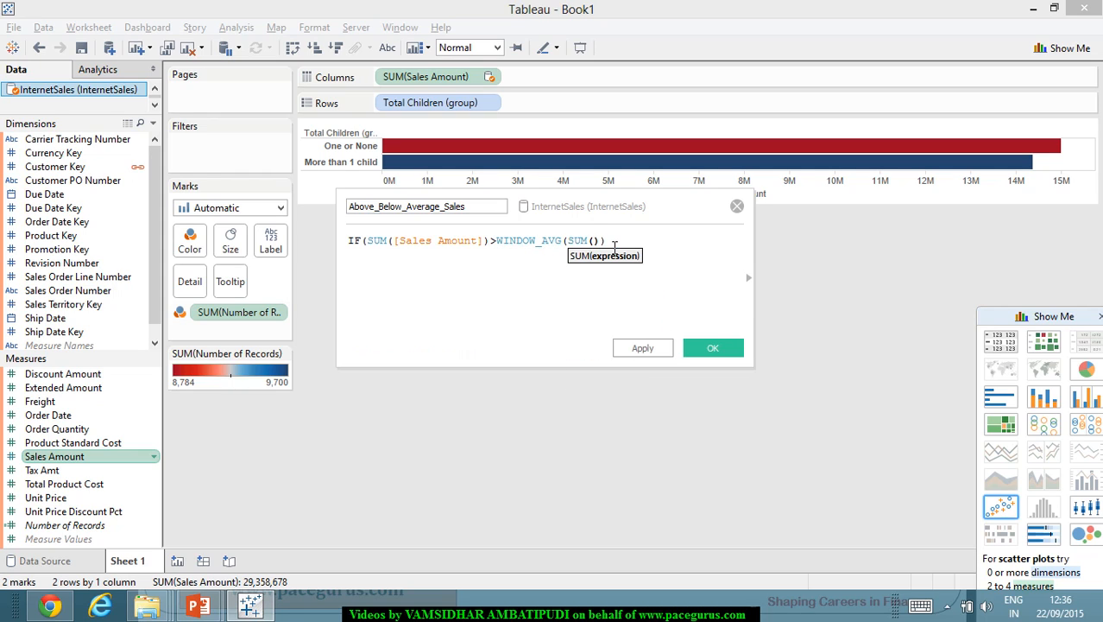
type("Sal")
key("Return")
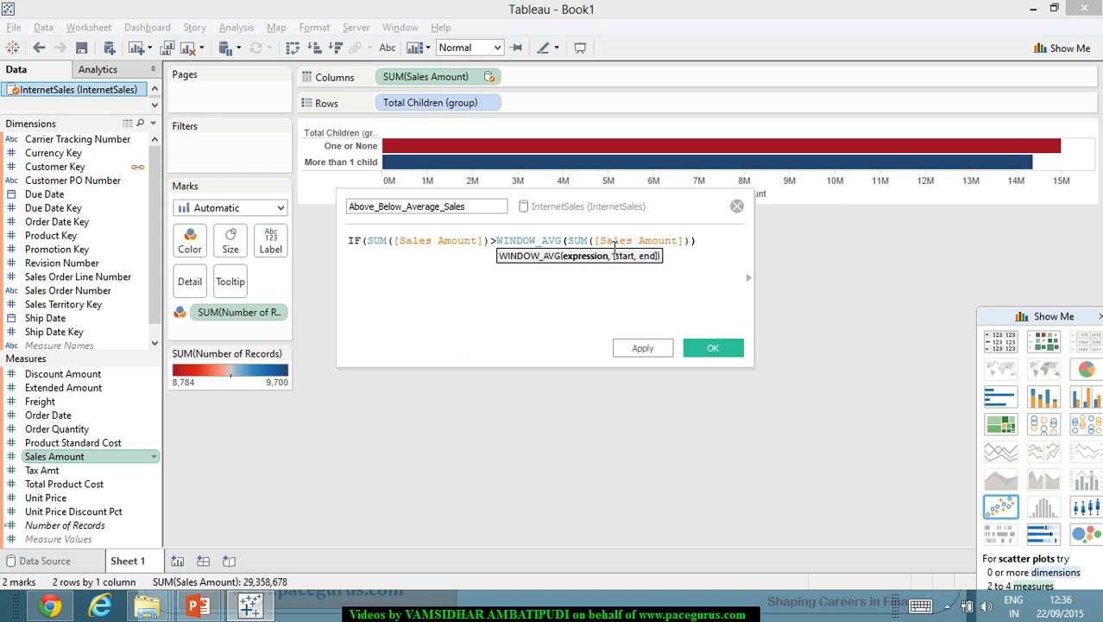
type(",")
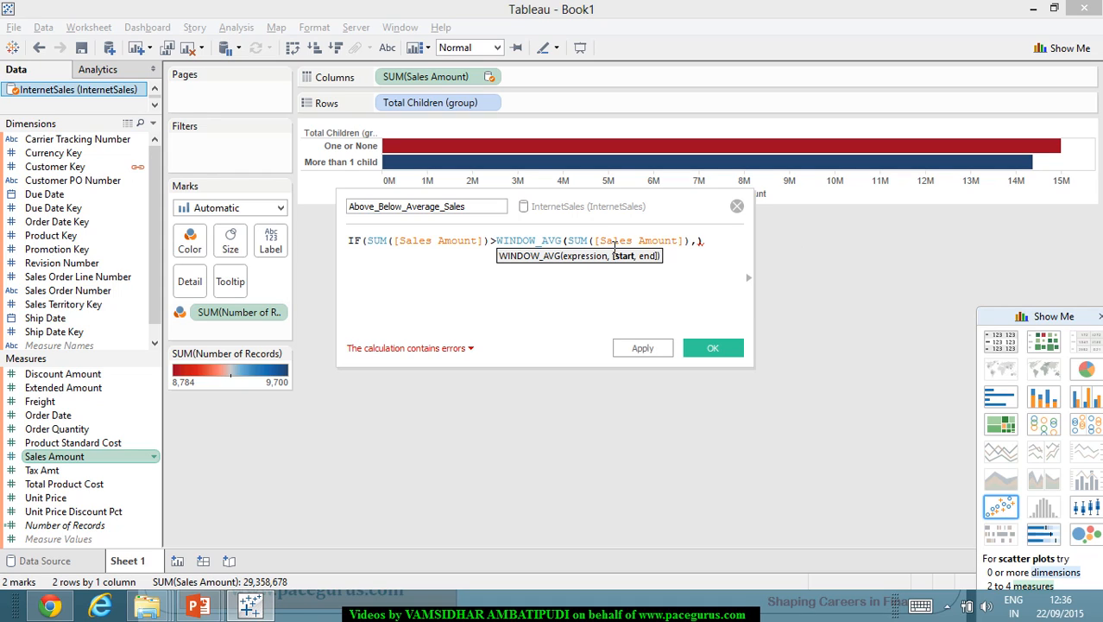
type("fir")
key("Return")
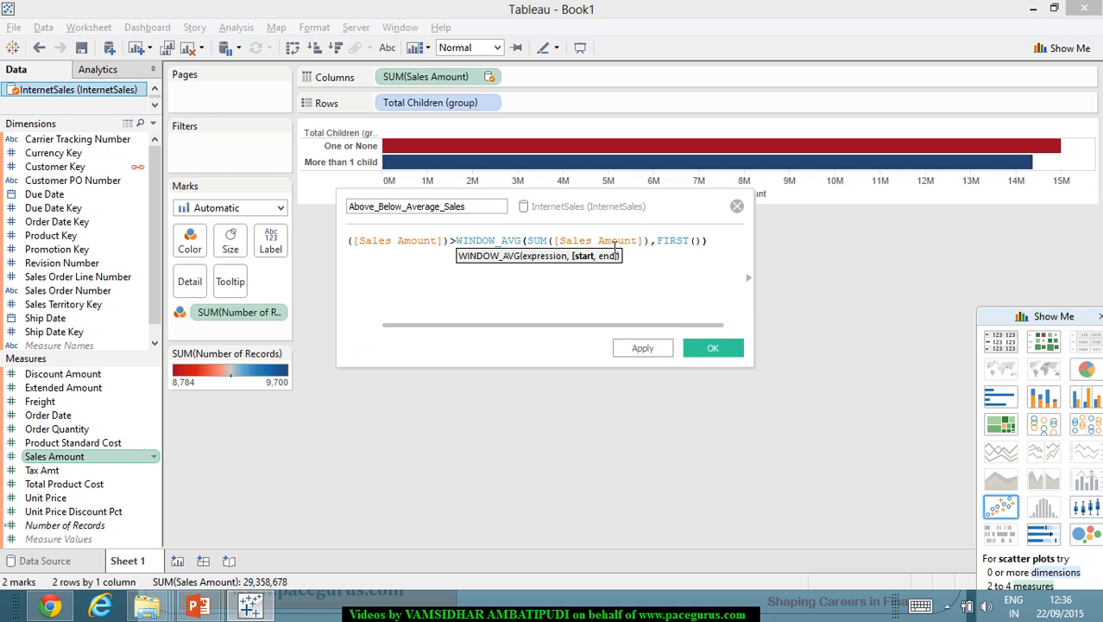
type(",")
type("las")
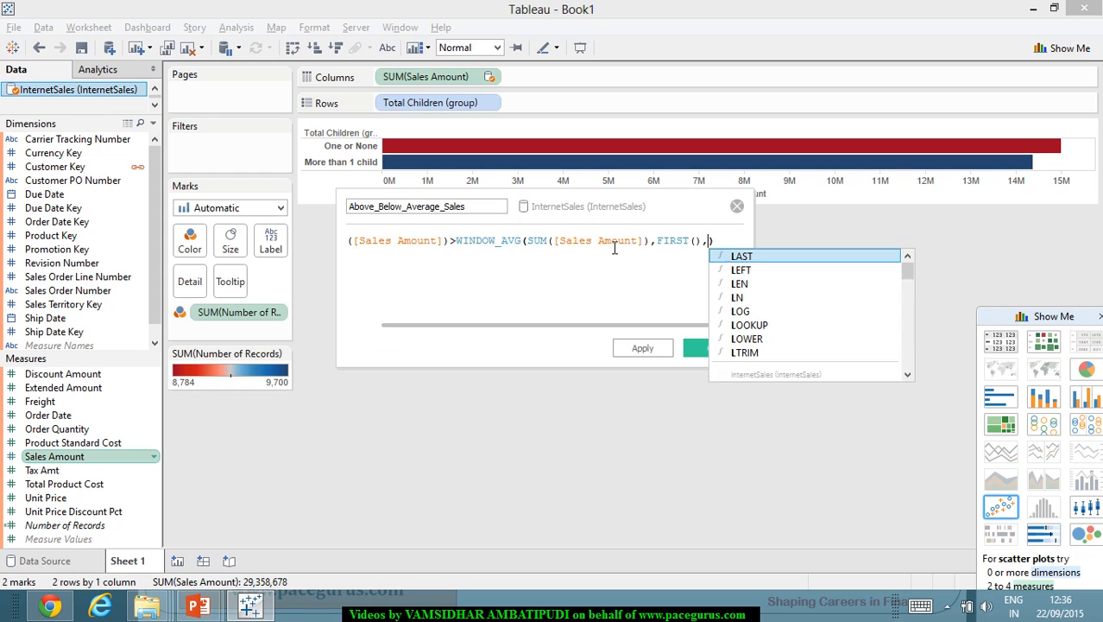
key("Return")
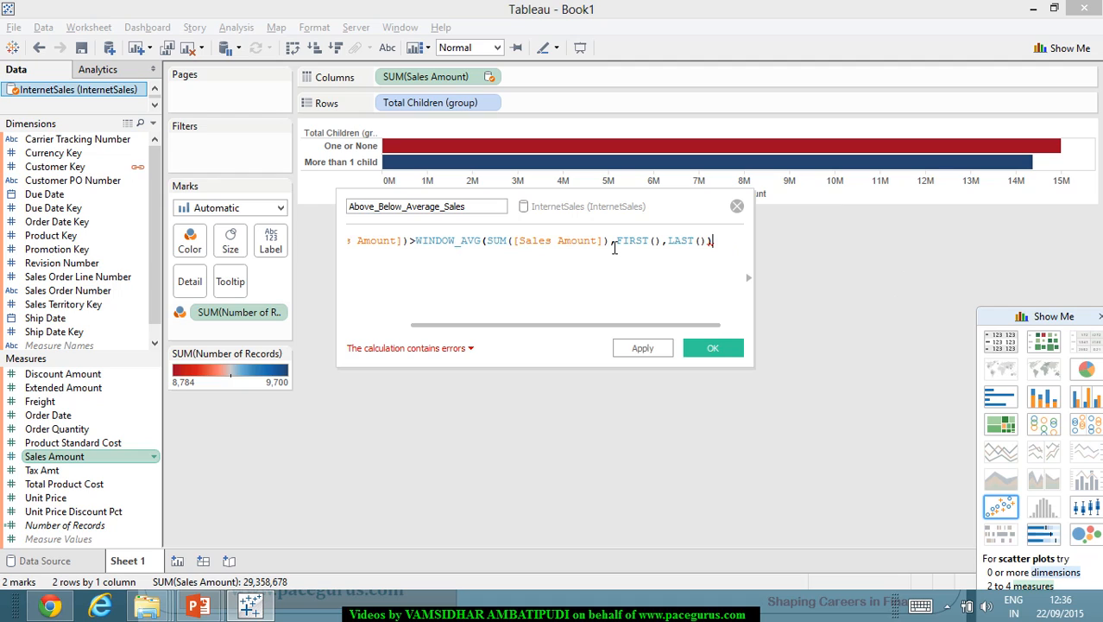
type(")")
key("Return")
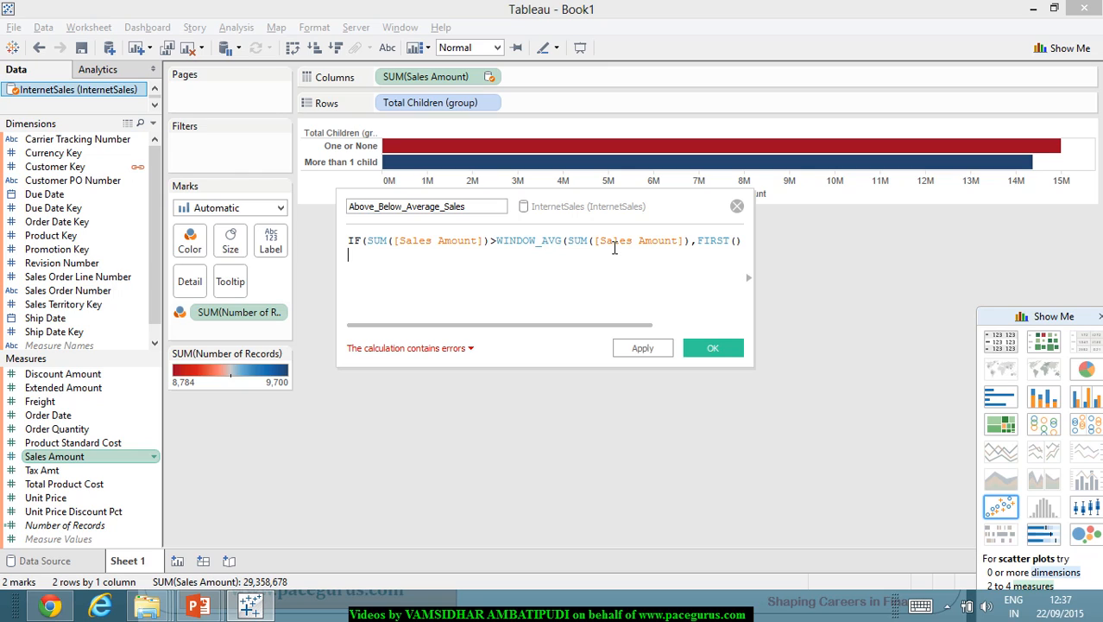
Step: Add the formula's outcomes on separate lines: THEN 'Above Average' and ELSE 'Below Aberage'
type("t")
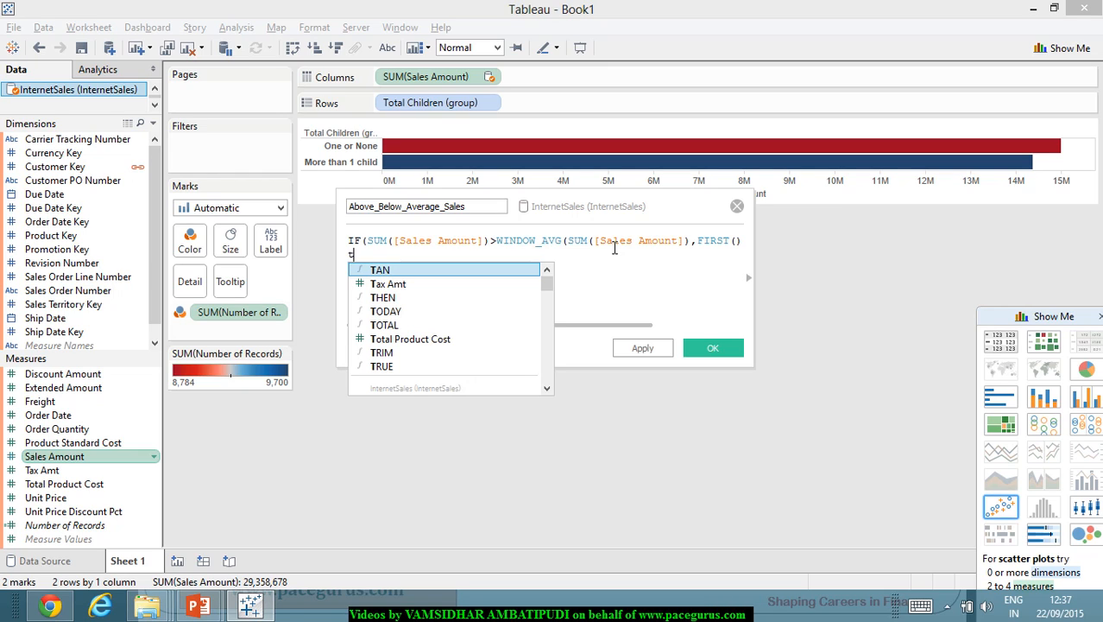
type("h")
key("Return")
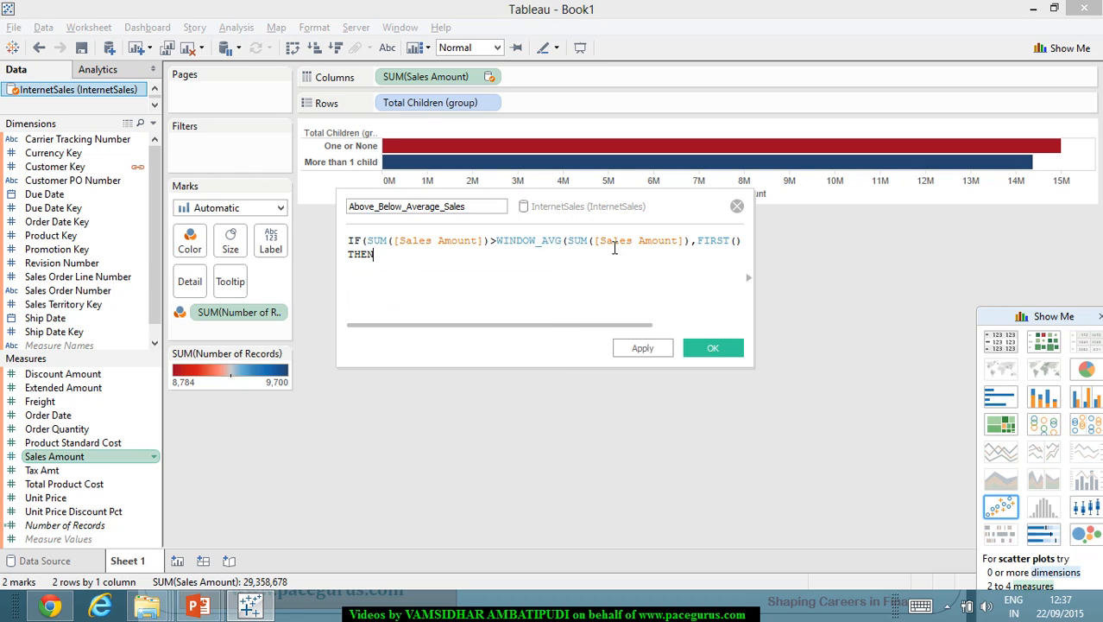
type("'Above Average'")
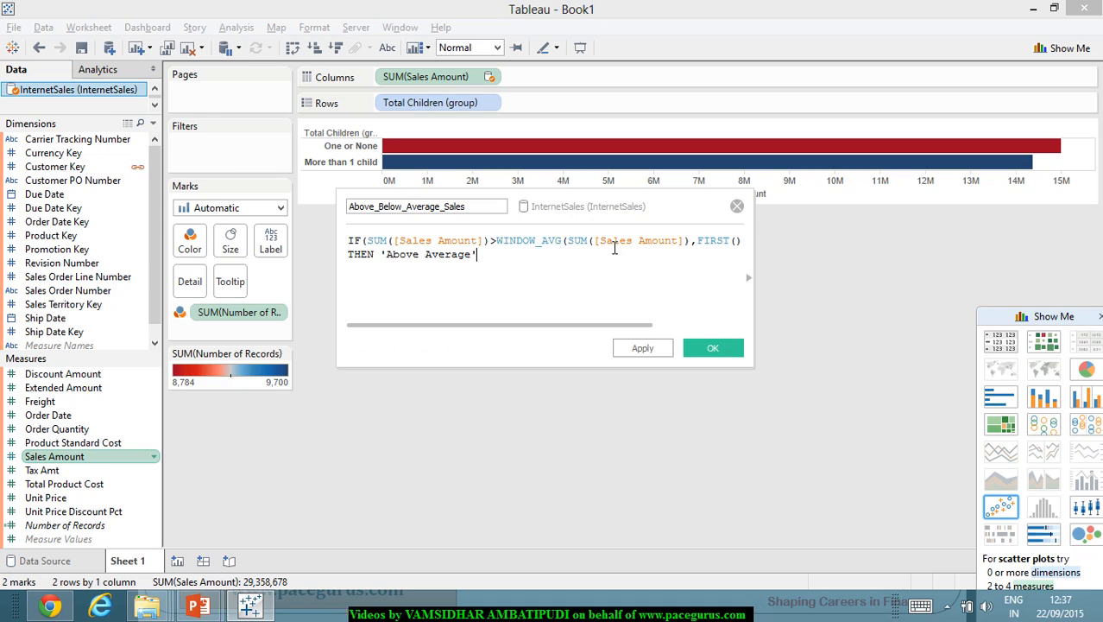
key("Return")
type("ELSE")
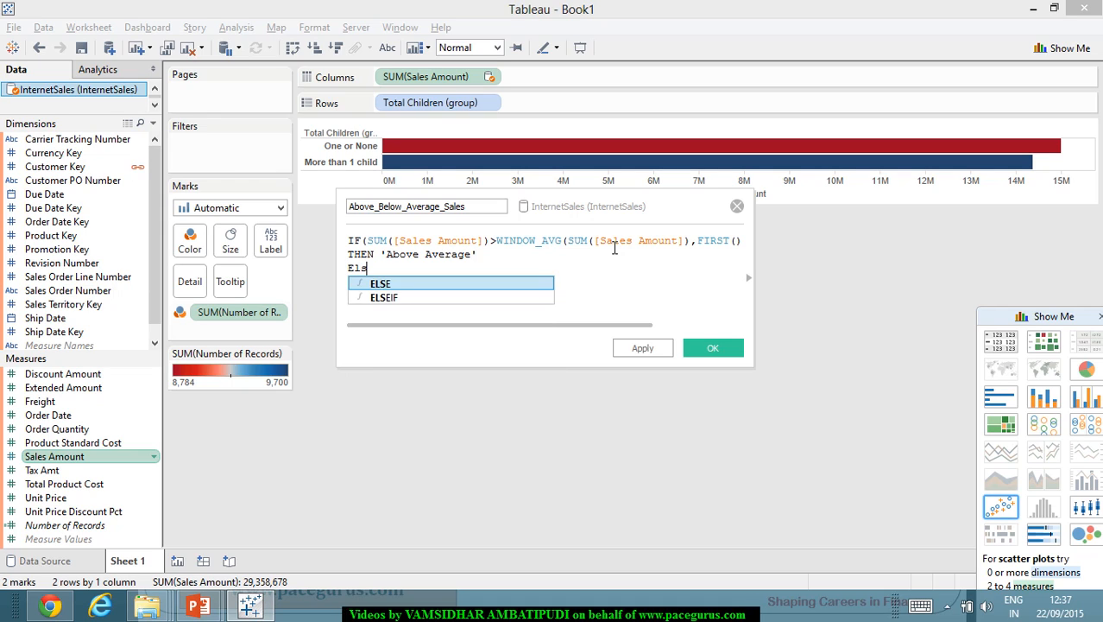
type(" '")
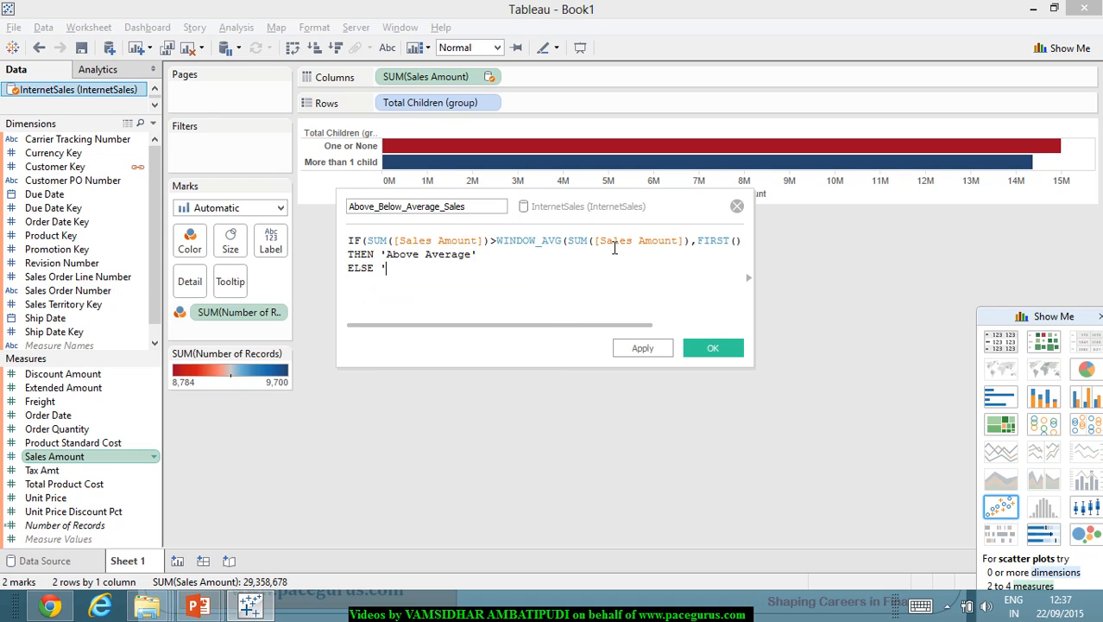
type("Below Aberage")
type("'")
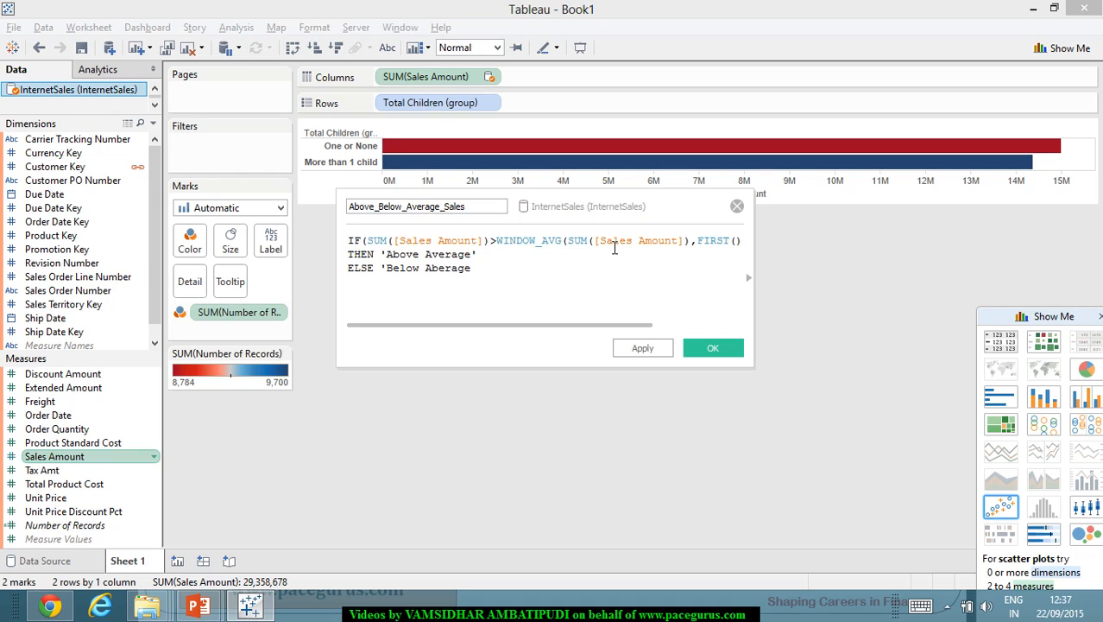
Step: Finish the formula with END on its own line, apply it and save the calculated field
key("Return")
type("END")
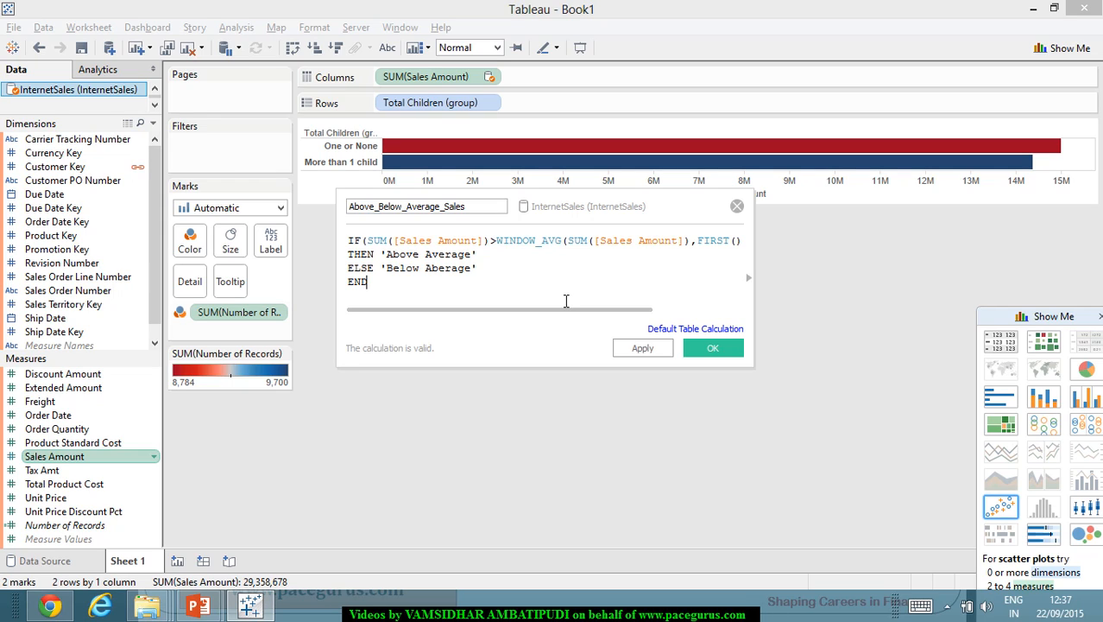
left_click(653, 348)
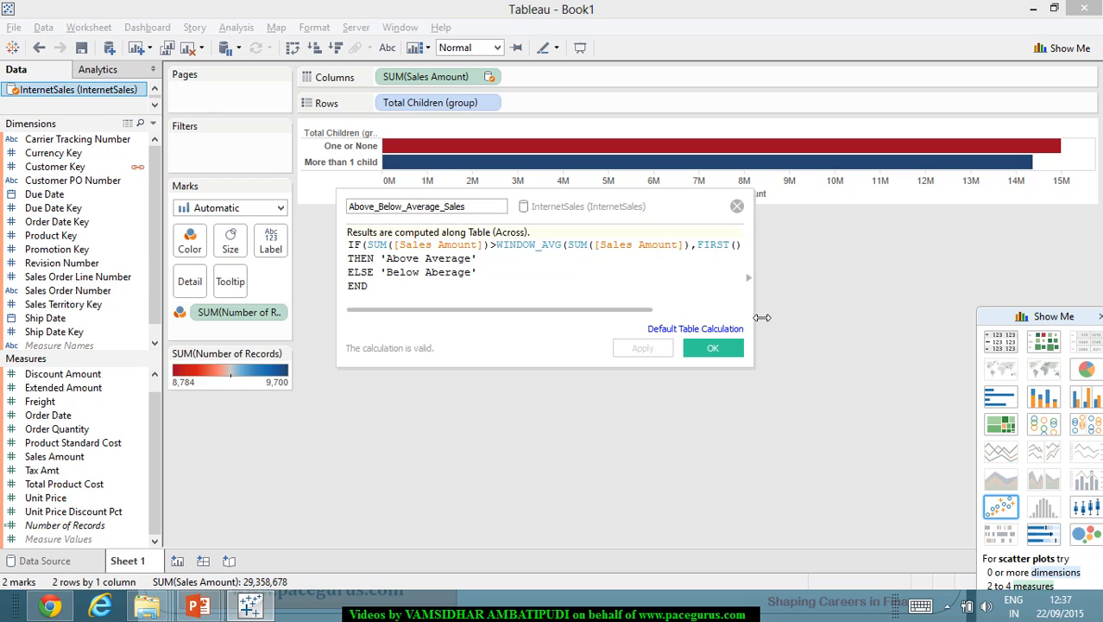
left_click(717, 348)
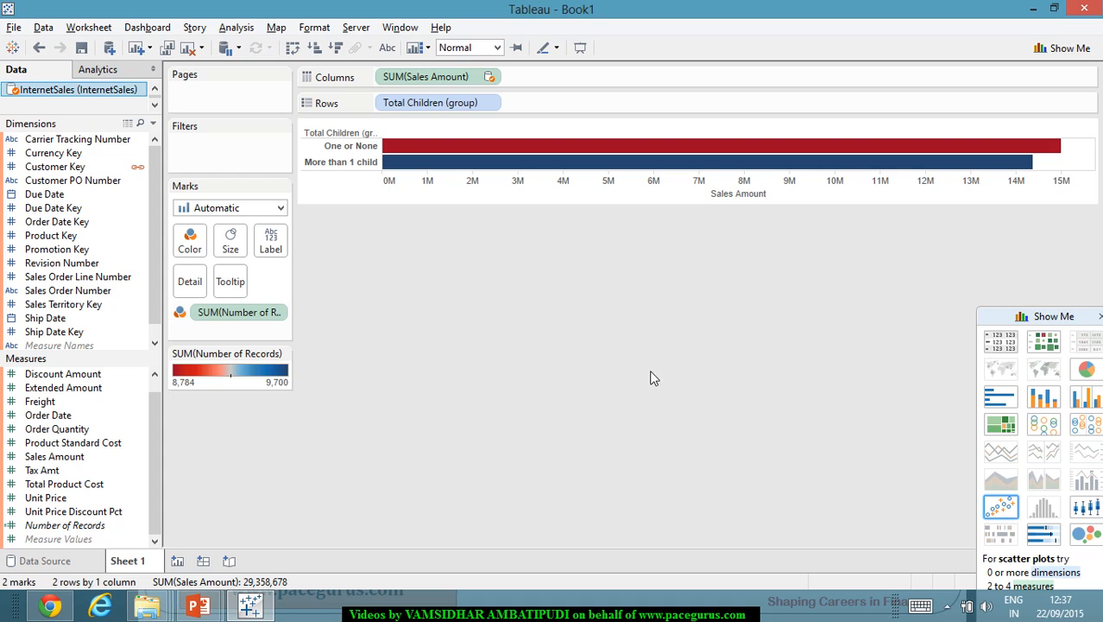
Step: Color the bars by Above_Below_Average_Sales in place of Number of Records and inspect the details of both bars
scroll(78, 427, "up", 1)
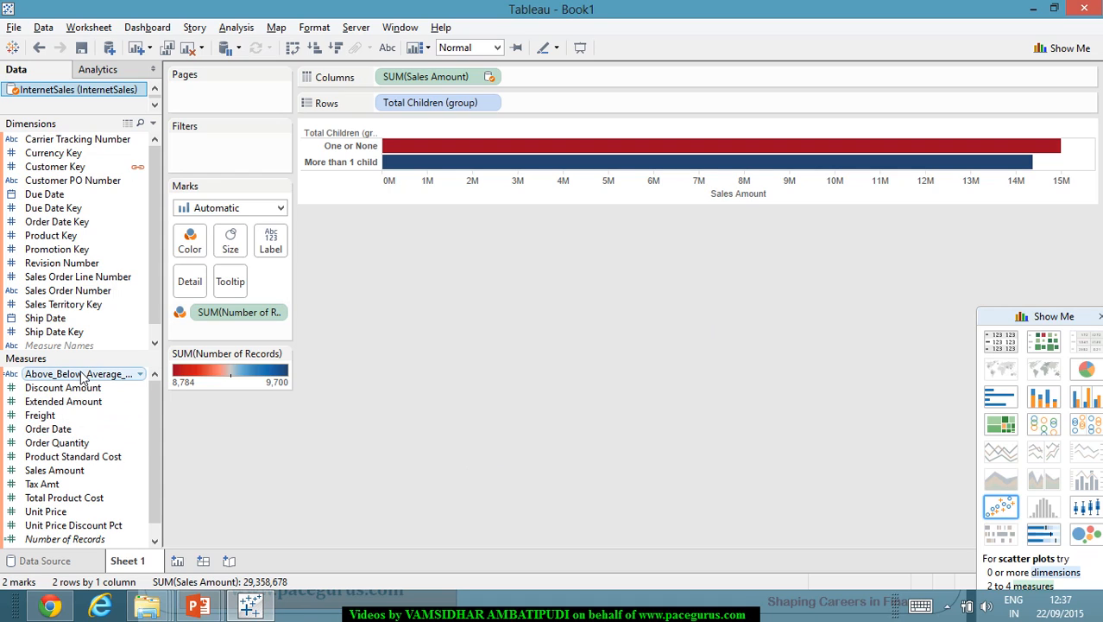
left_click_drag(84, 382, 198, 260)
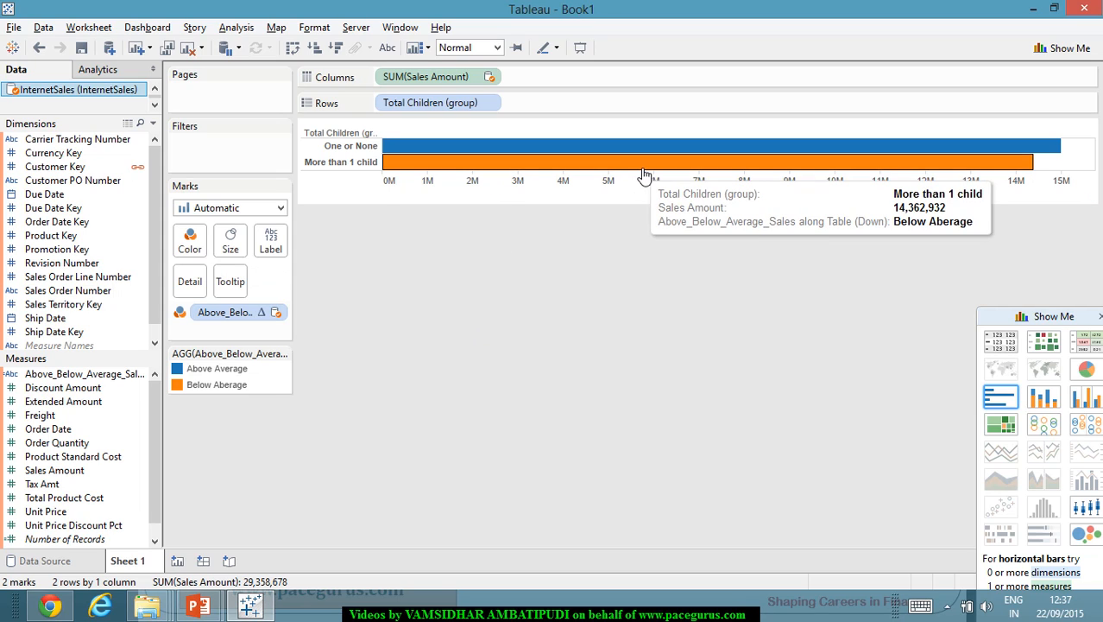
mouse_move(626, 155)
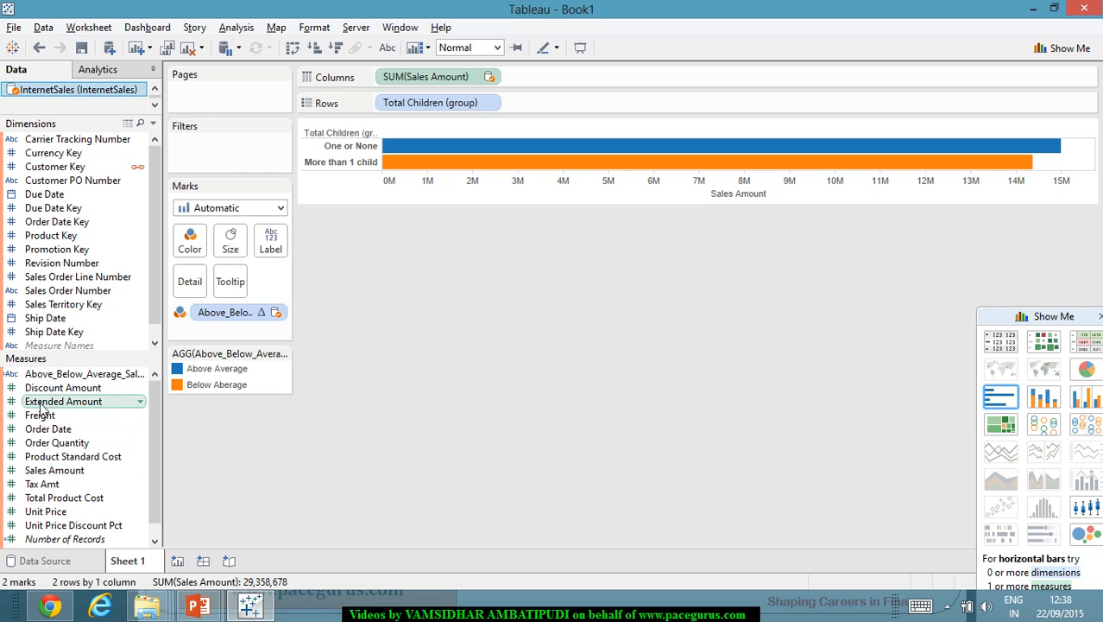
Step: Try splitting the sales bars with Above_Below_Average_Sales on Columns and take the field off again
left_click(77, 373)
left_click(69, 401, "ctrl")
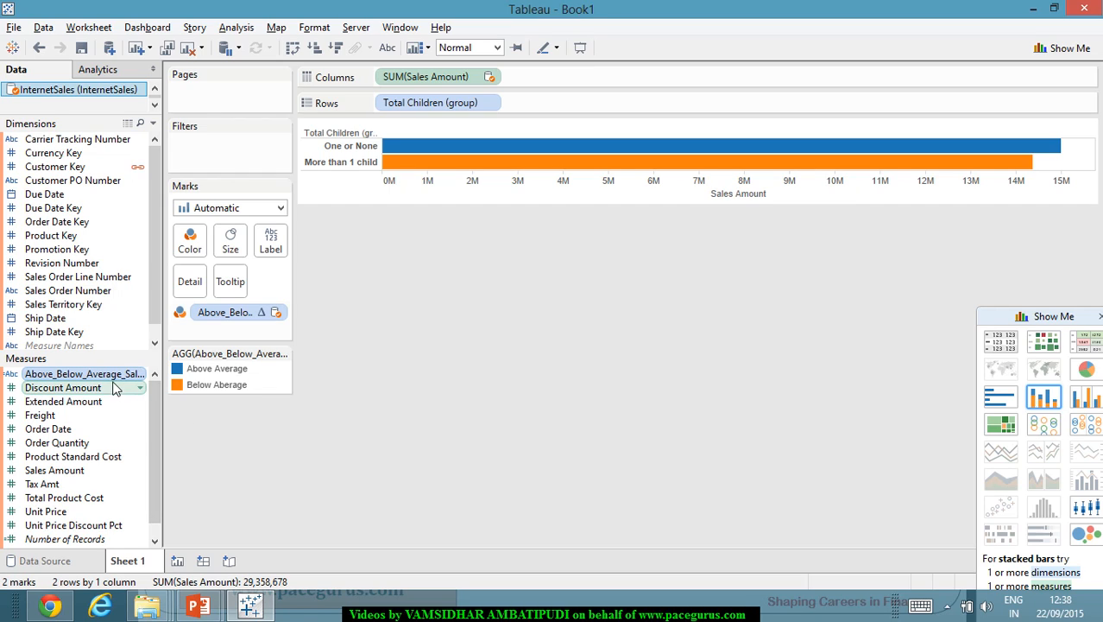
left_click_drag(112, 375, 643, 81)
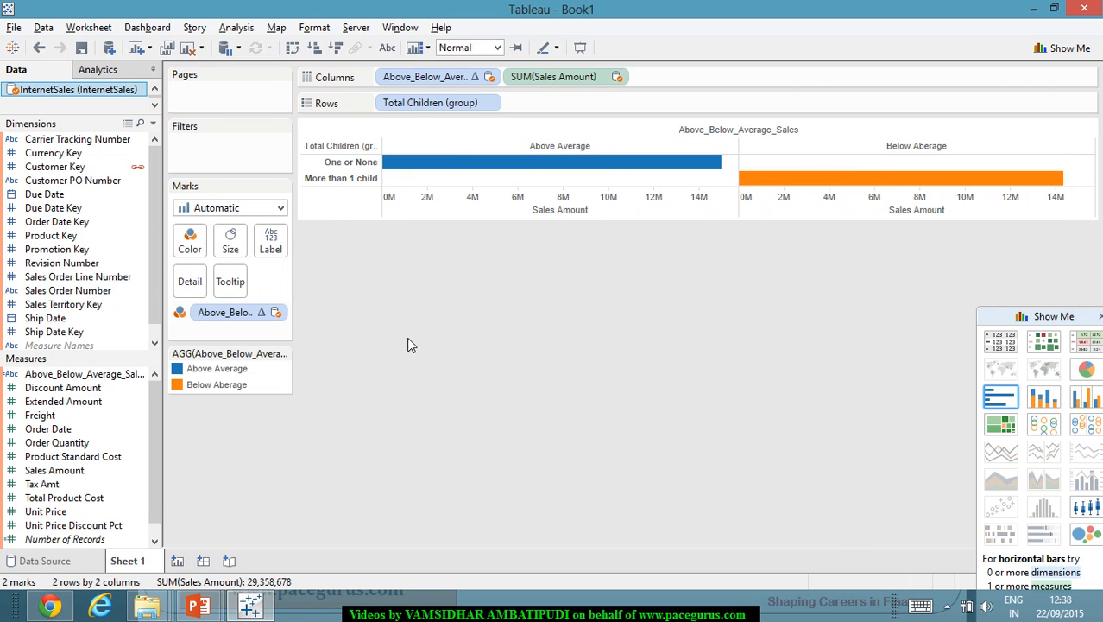
left_click_drag(440, 77, 64, 415)
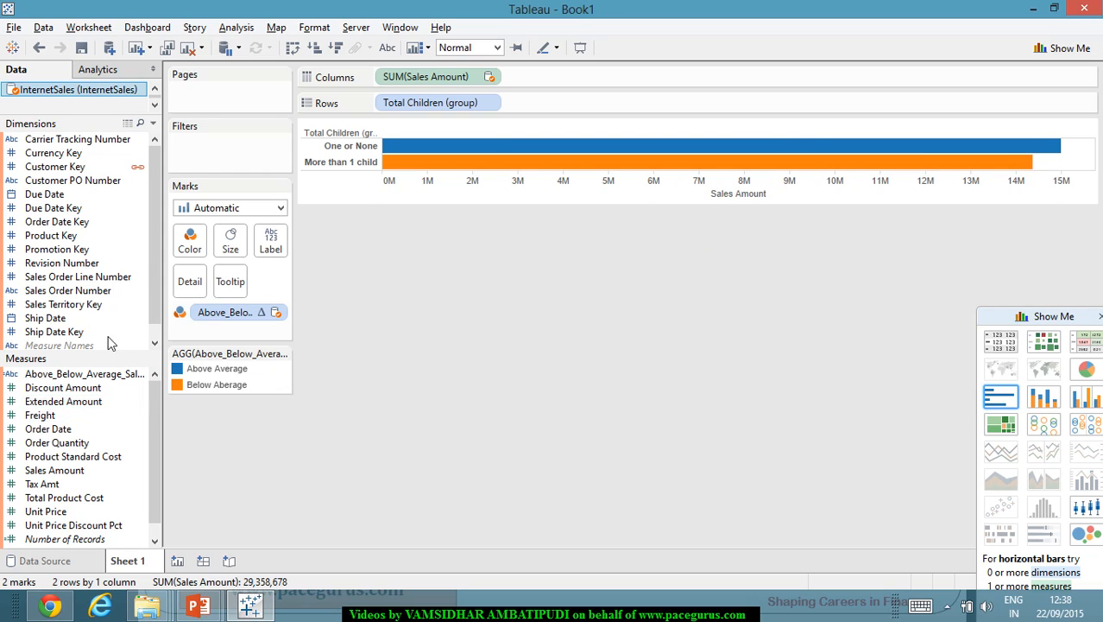
Step: Try Above_Below_Average_Sales alone on Columns instead of SUM(Sales Amount) and attempt to move the field into the dimensions
left_click_drag(425, 77, 59, 447)
left_click_drag(84, 373, 615, 78)
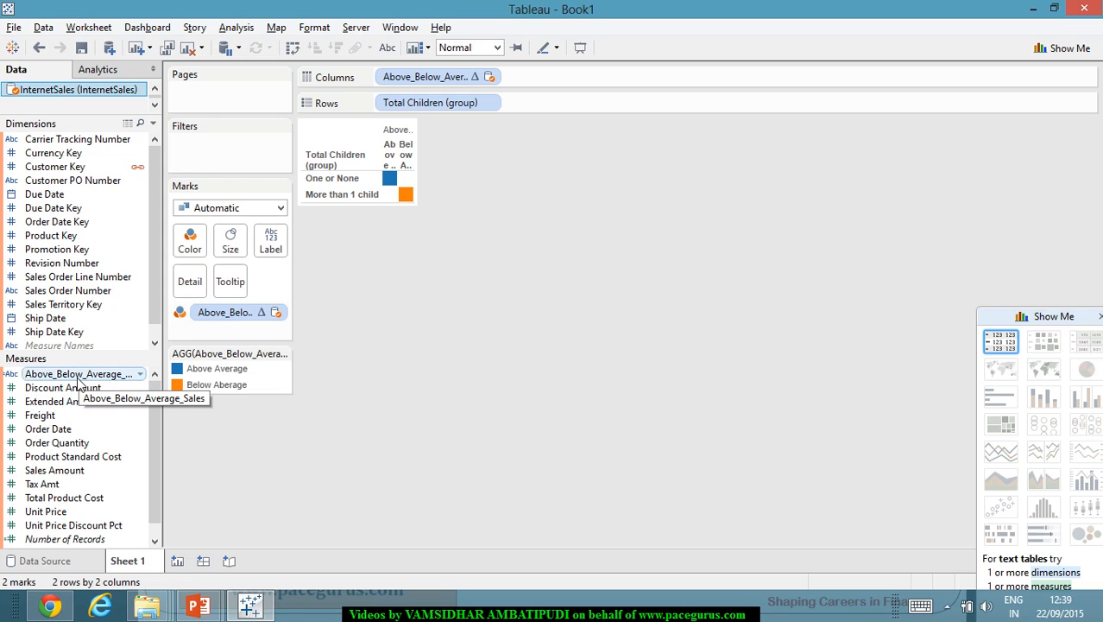
left_click_drag(78, 377, 112, 261)
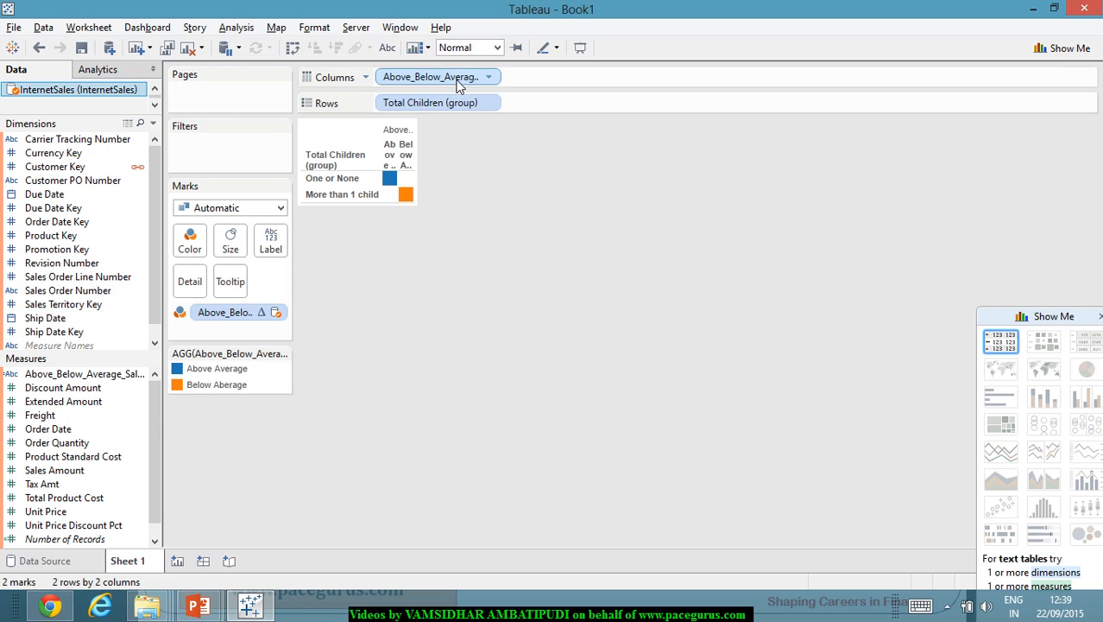
left_click_drag(458, 78, 93, 458)
left_click_drag(78, 406, 94, 226)
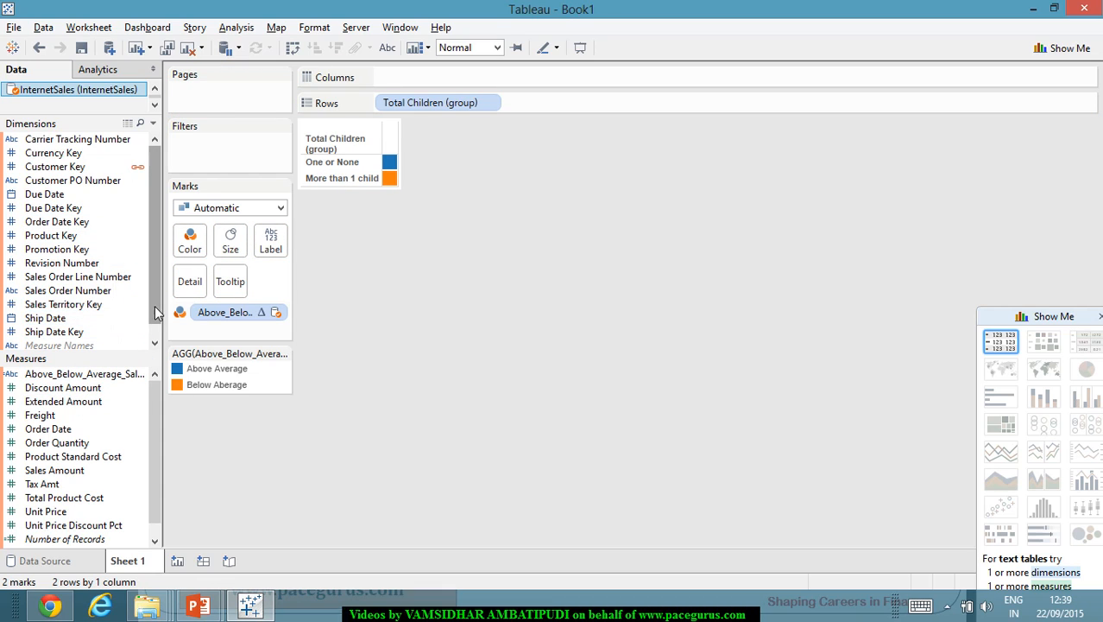
Step: Put Above_Below_Average_Sales in place of Total Children (group) on Rows and try to convert the field to a dimension
scroll(138, 324, "down", 1)
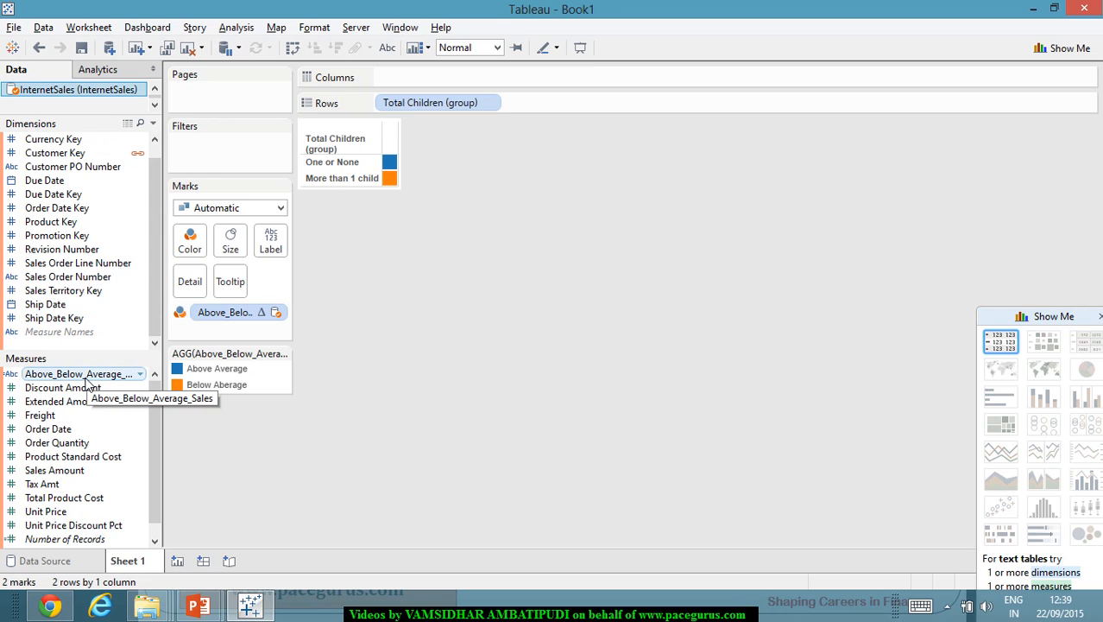
left_click_drag(87, 380, 341, 192)
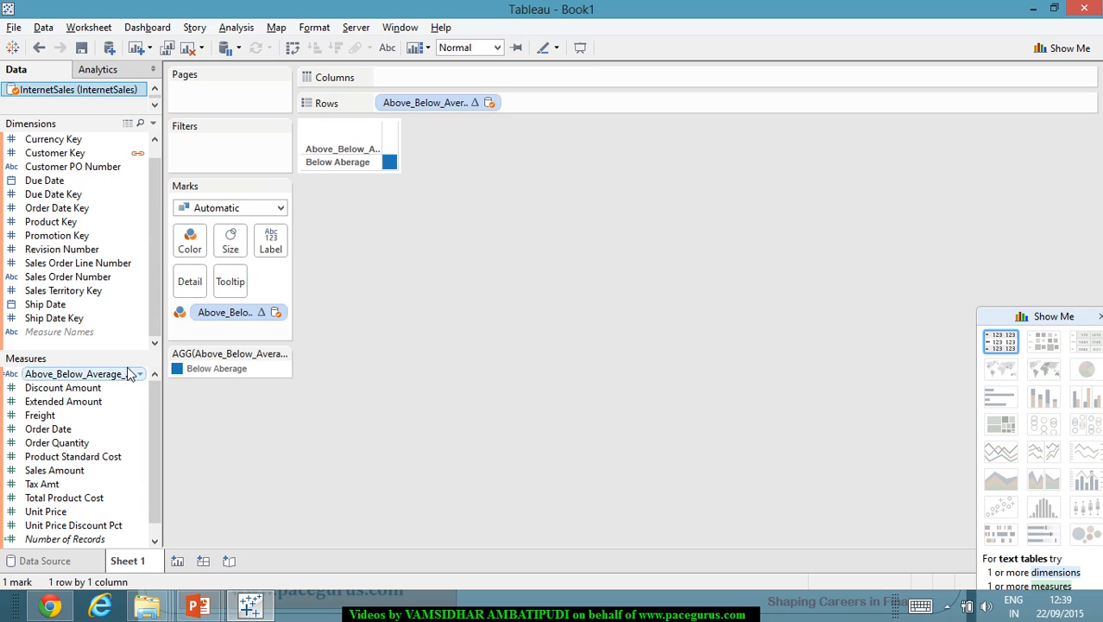
left_click_drag(135, 369, 90, 272)
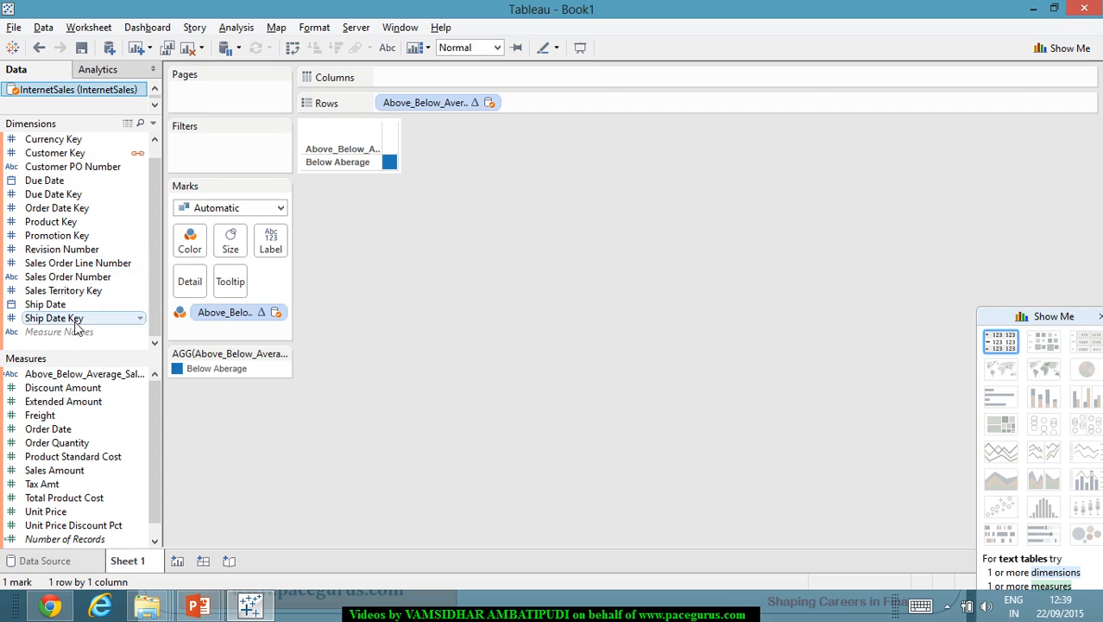
right_click(80, 377)
mouse_move(164, 269)
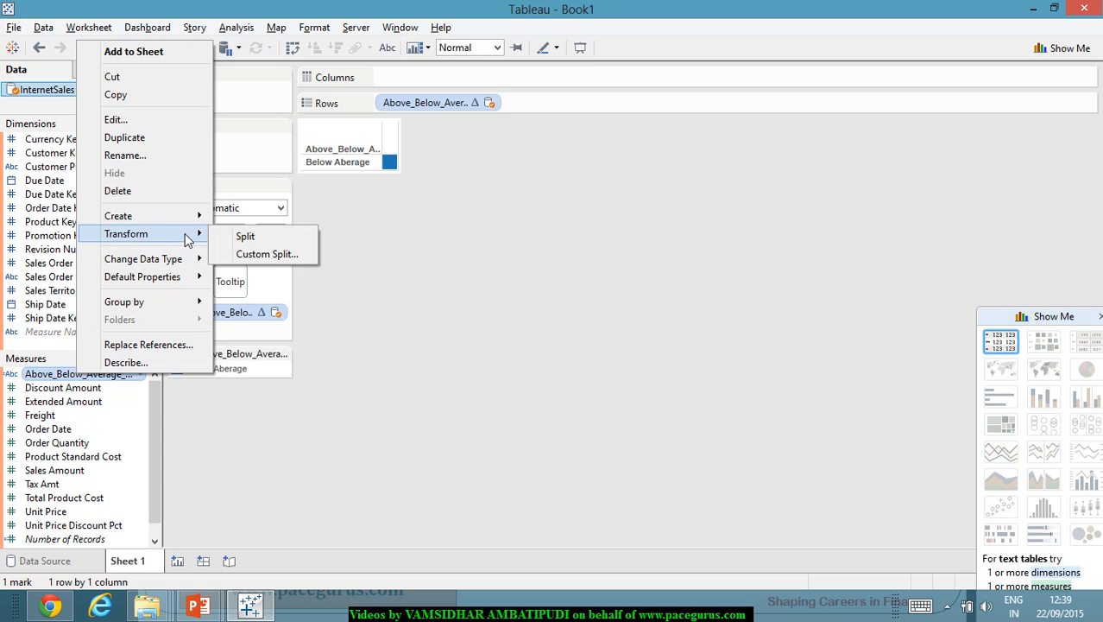
mouse_move(200, 218)
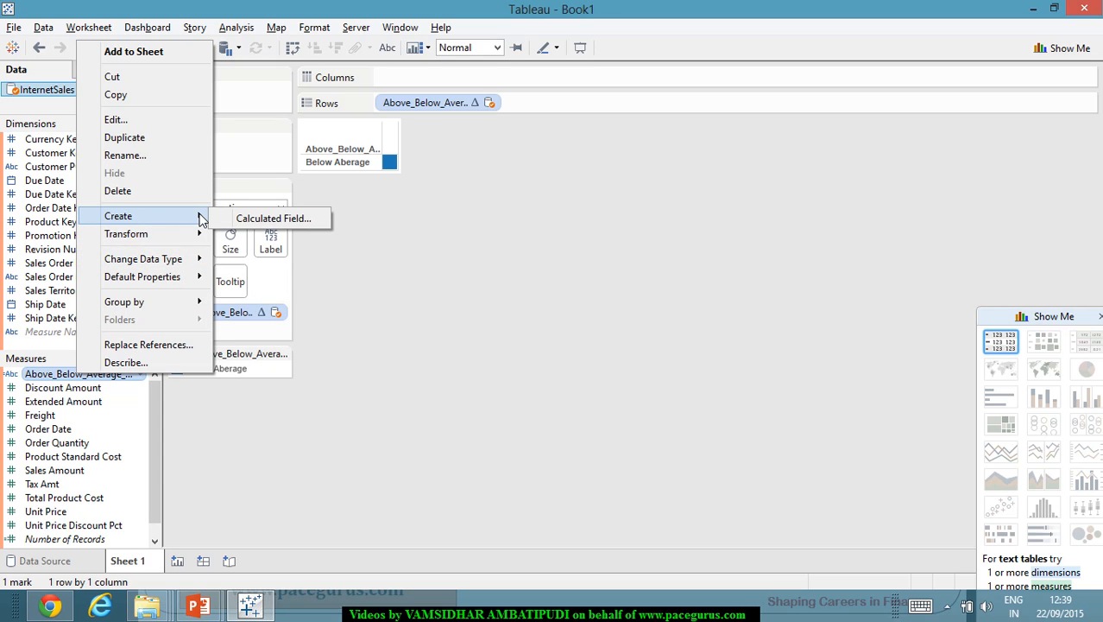
left_click(438, 279)
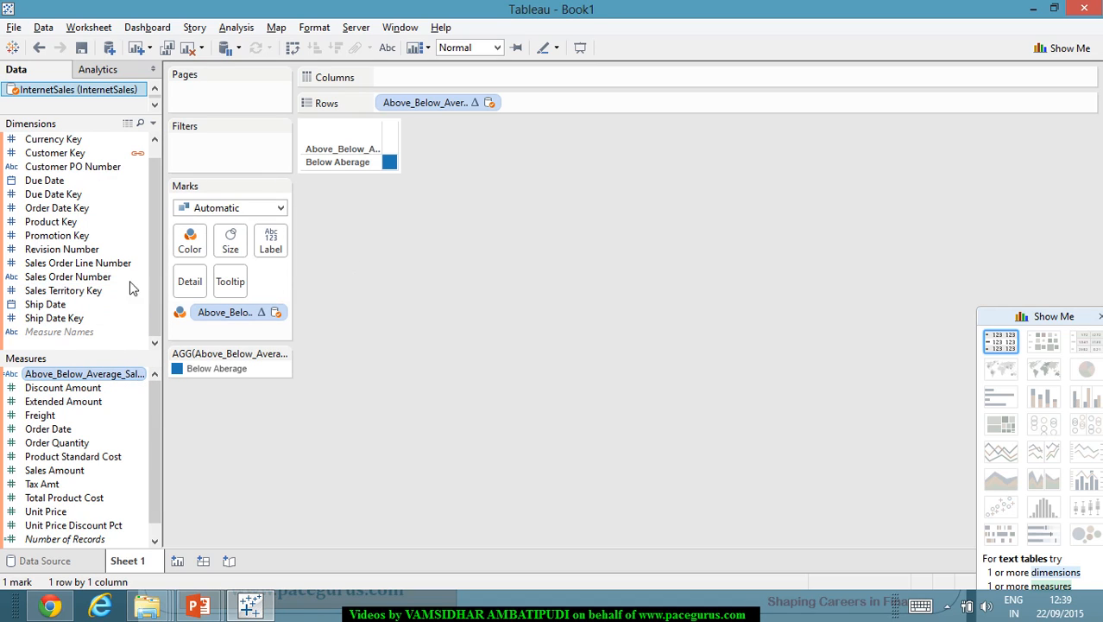
Step: Rebuild the bar chart with DimCustomer's Total Children (group) on Rows and InternetSales' Sales Amount on Columns
left_click_drag(155, 290, 164, 259)
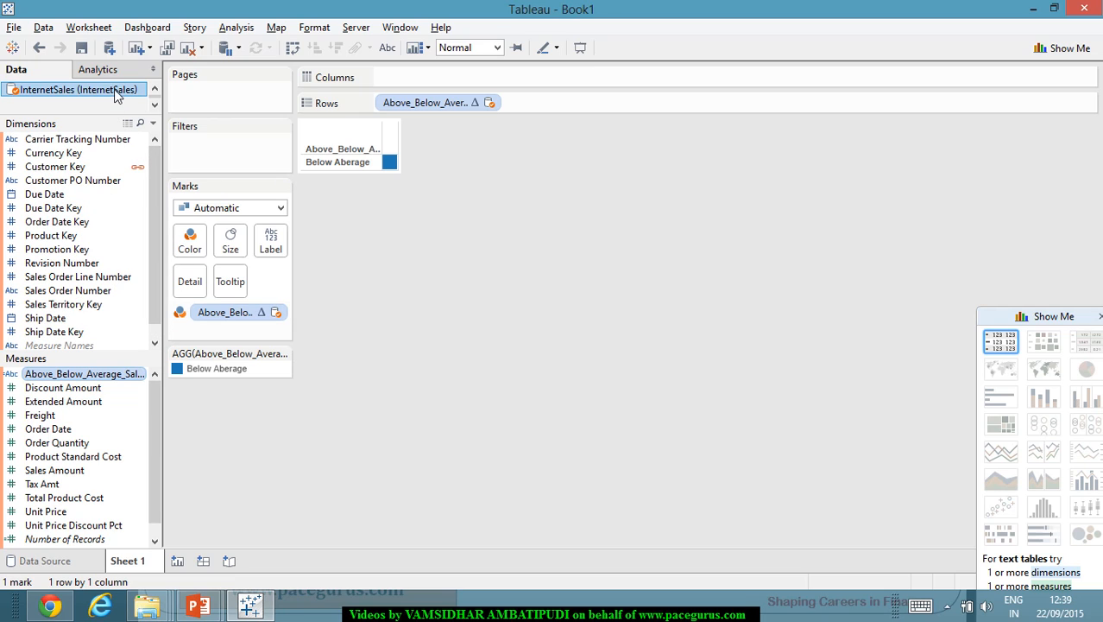
scroll(114, 89, "up", 1)
left_click(102, 90)
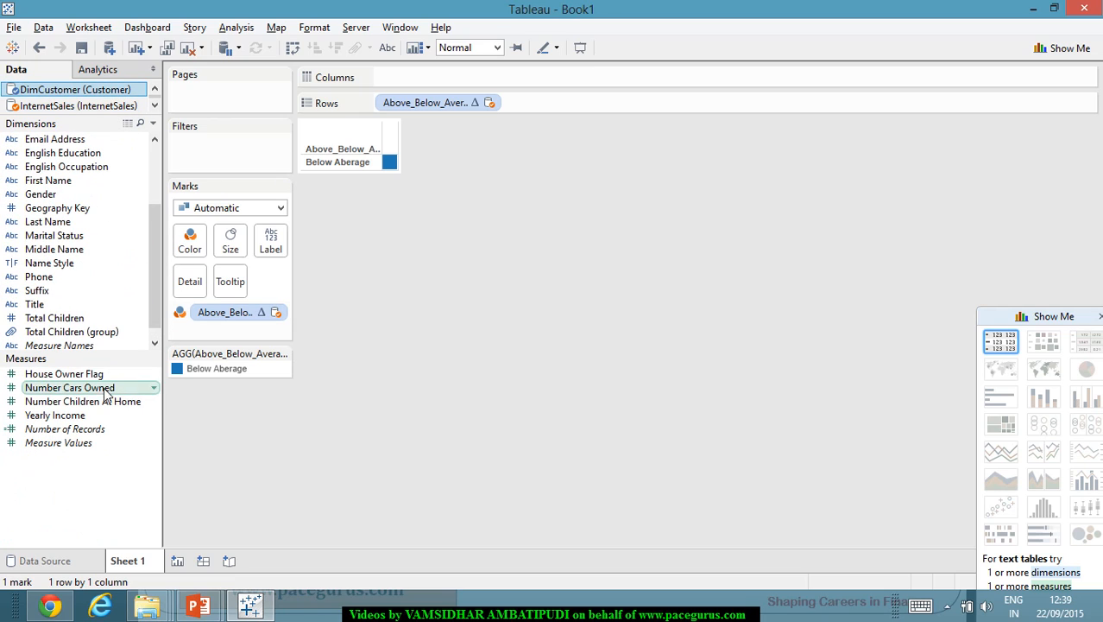
left_click_drag(89, 332, 354, 164)
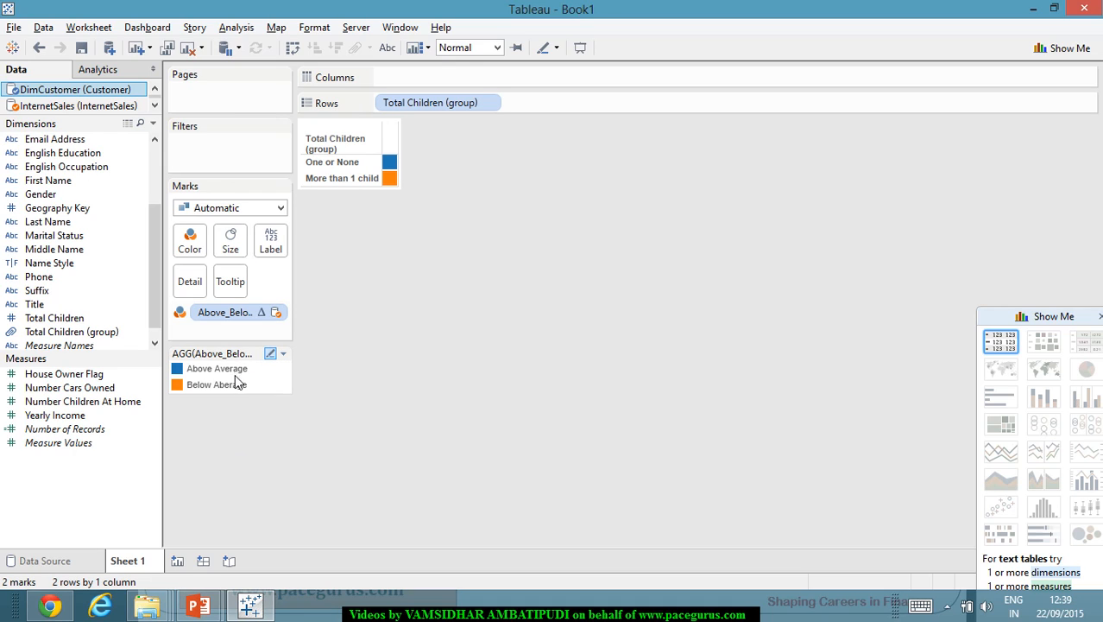
left_click(284, 353)
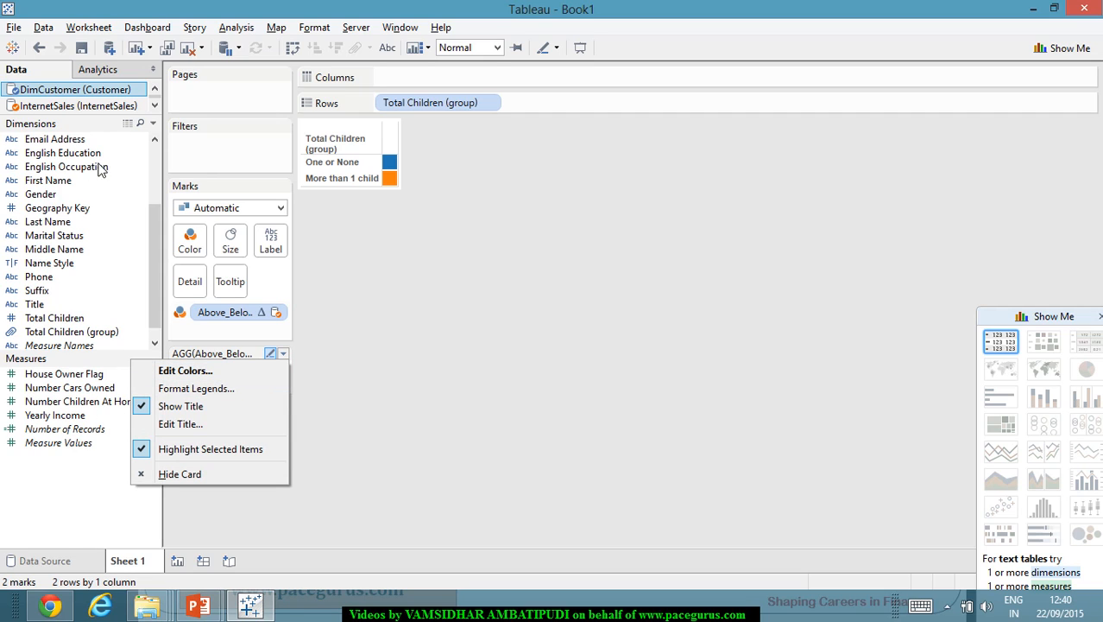
left_click(102, 107)
left_click(102, 107)
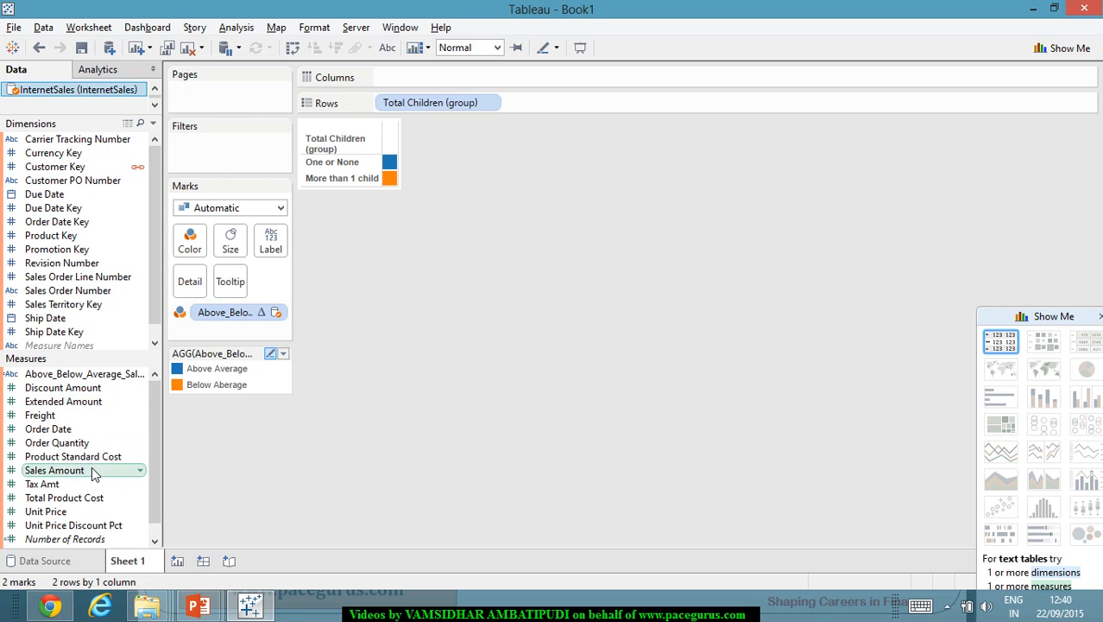
left_click_drag(92, 468, 543, 75)
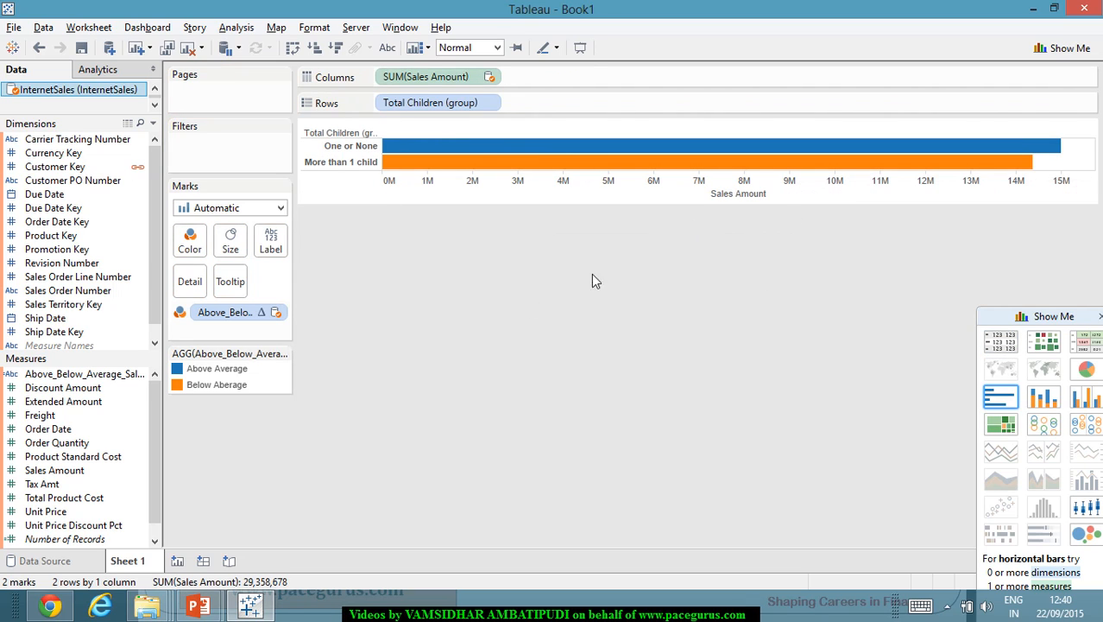
Step: Remove the color field to inspect the plain sales bars, and color them by Above_Below_Average_Sales again
left_click_drag(251, 313, 89, 445)
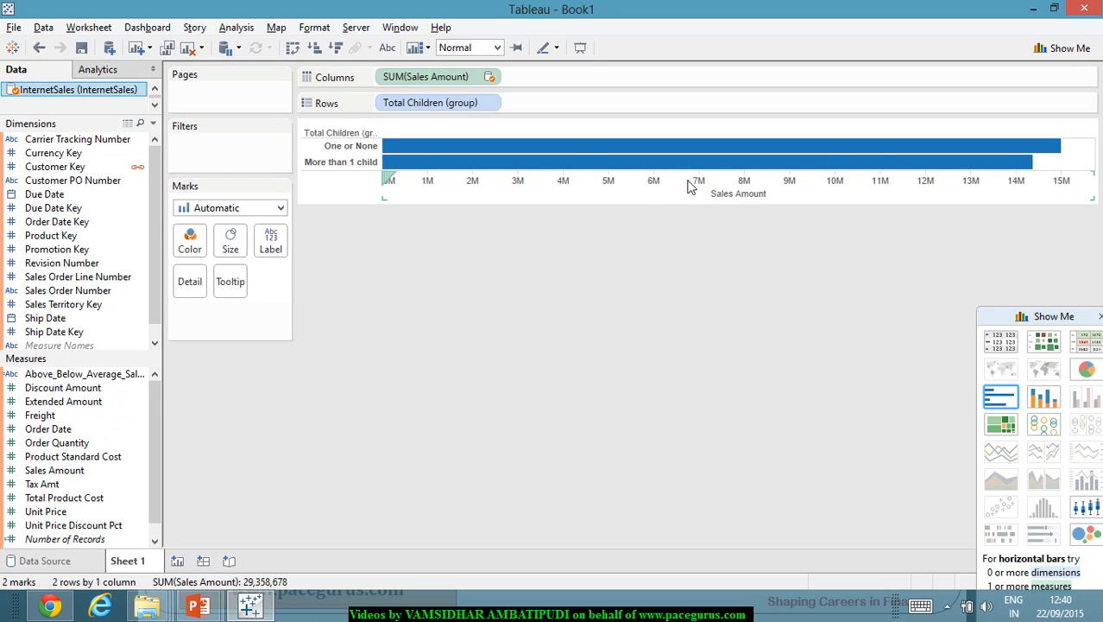
mouse_move(563, 163)
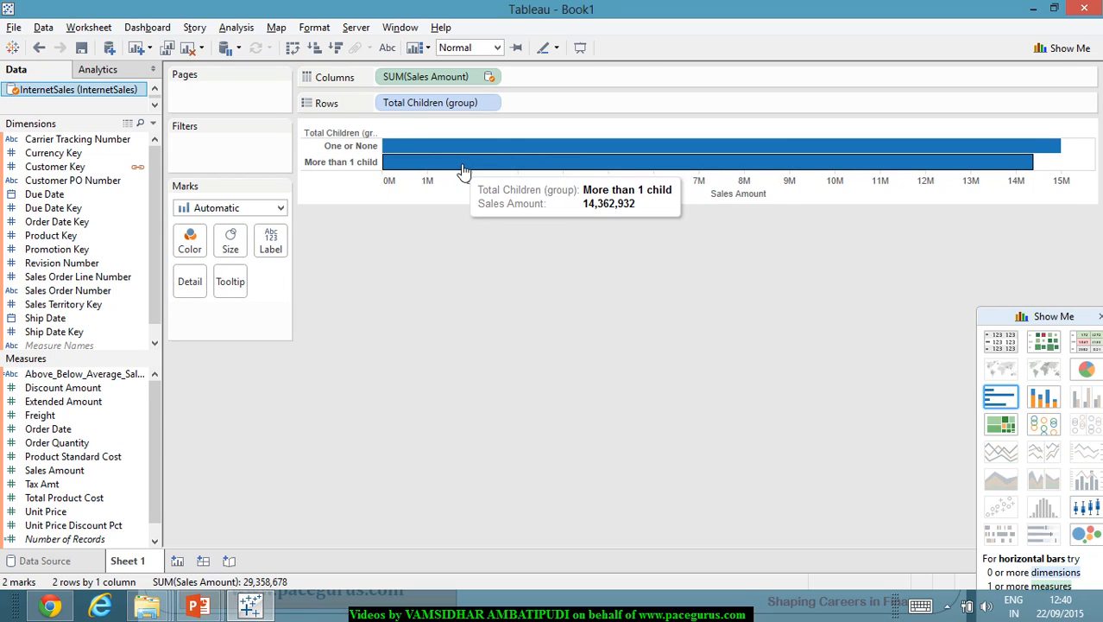
mouse_move(608, 156)
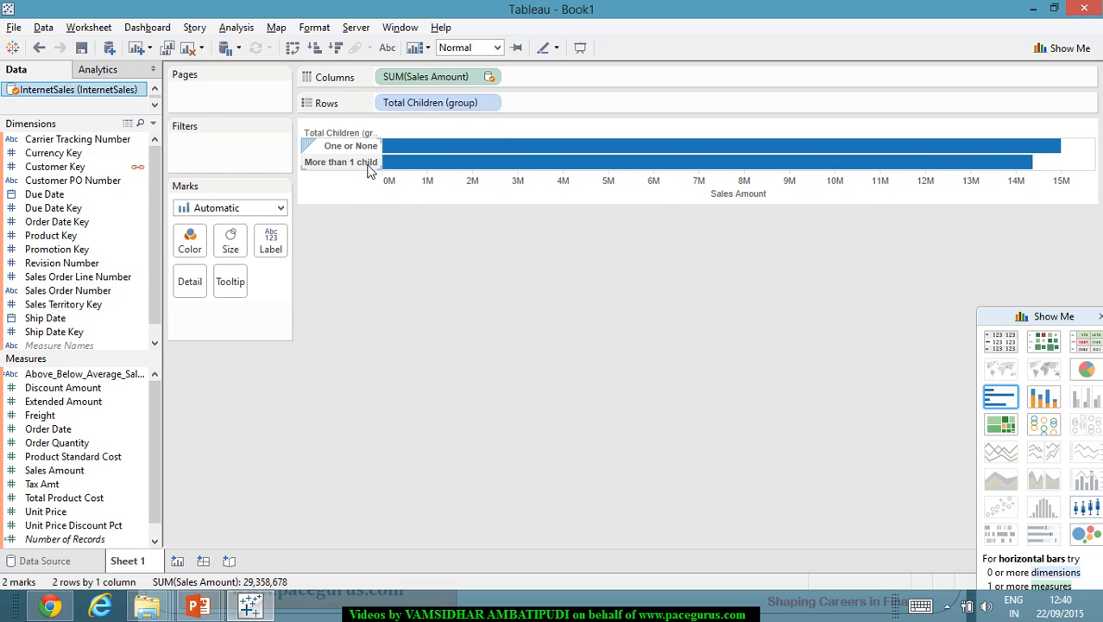
mouse_move(668, 166)
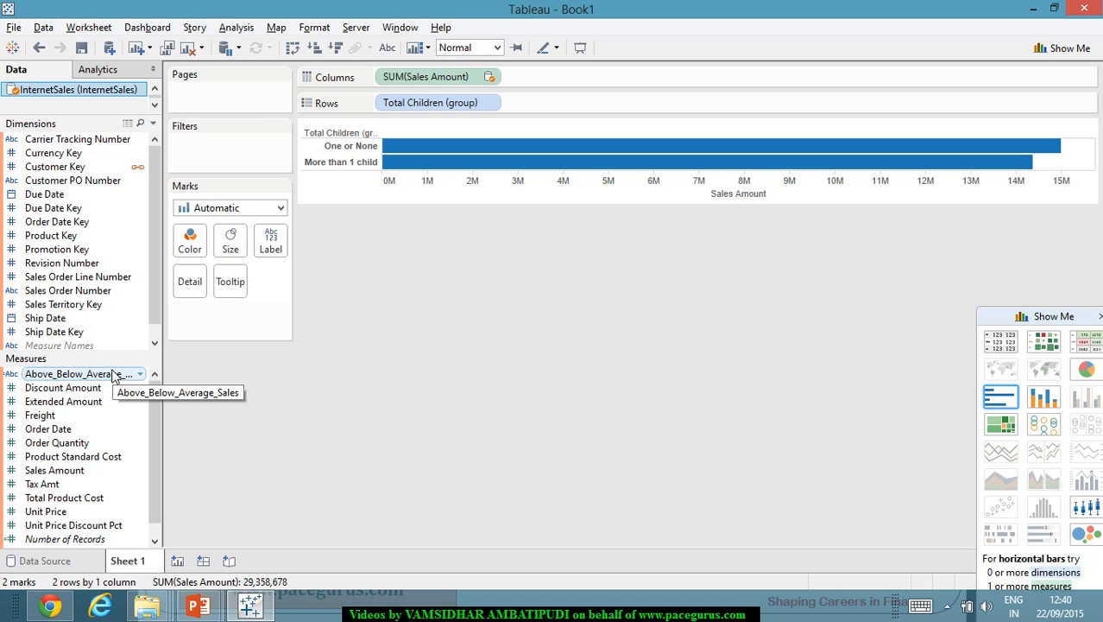
left_click_drag(112, 375, 196, 239)
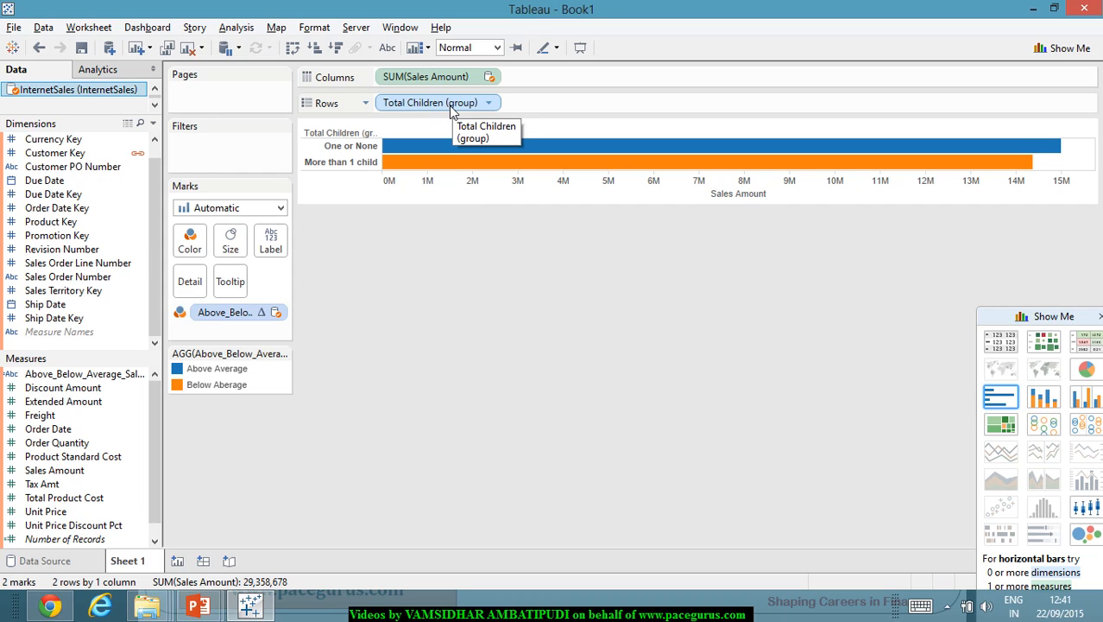
Step: Convert DimCustomer's Number Cars Owned to a dimension and use it on Rows in place of Total Children (group)
left_click(93, 91)
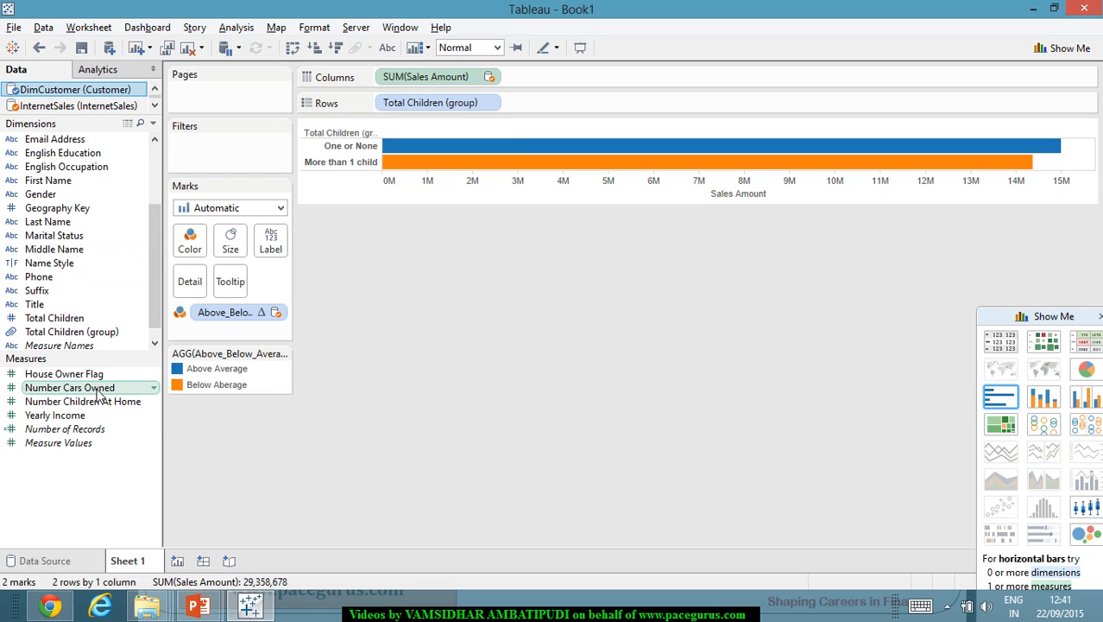
left_click_drag(100, 393, 104, 271)
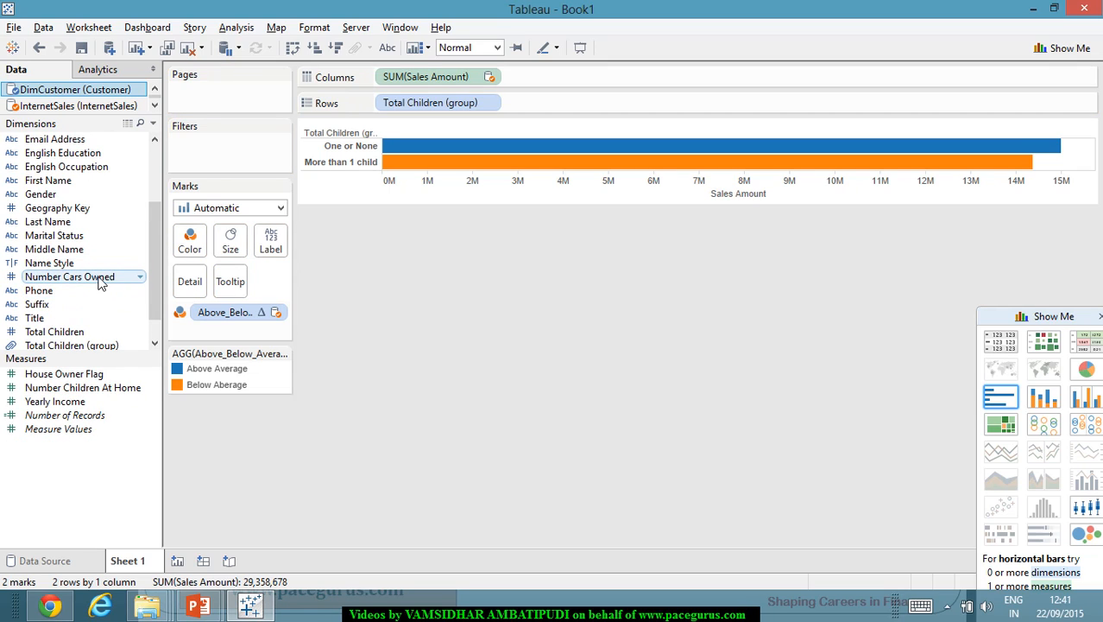
mouse_move(430, 103)
left_mouse_down()
mouse_move(103, 293)
mouse_move(92, 286)
mouse_move(438, 106)
left_mouse_up()
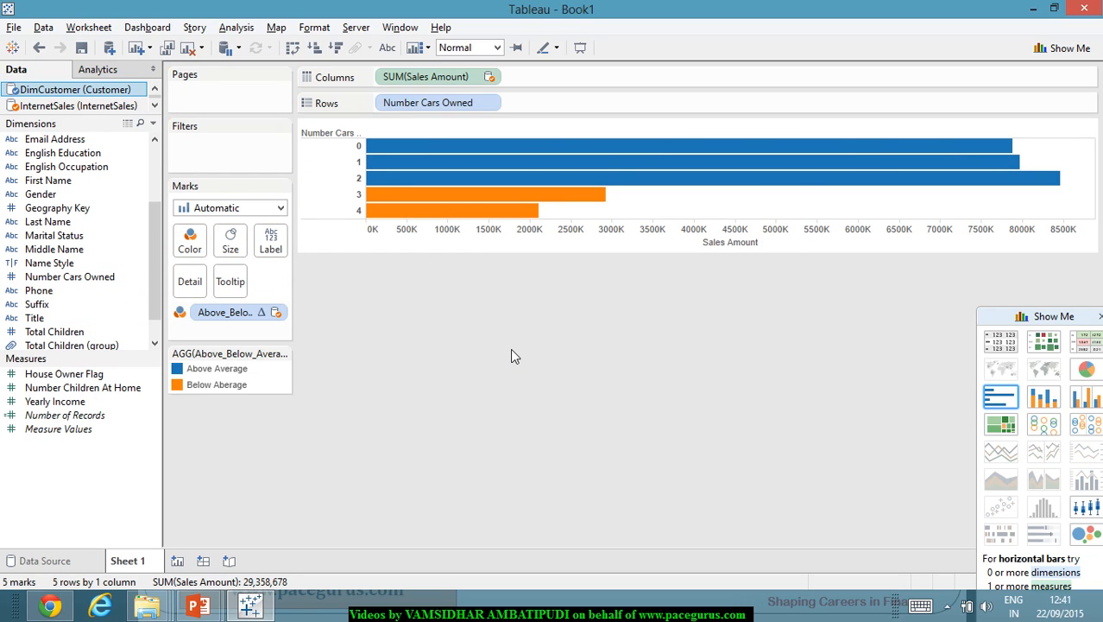
Step: Examine the sales amount and the above- or below-average label of the bars for each number of cars owned
mouse_move(536, 205)
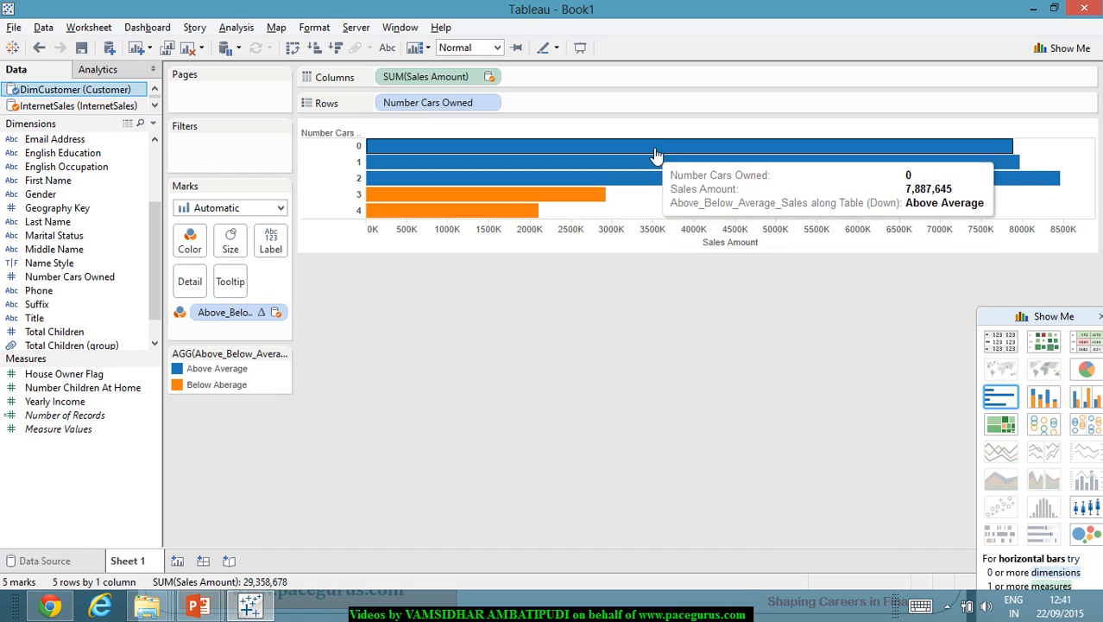
mouse_move(651, 187)
mouse_move(669, 154)
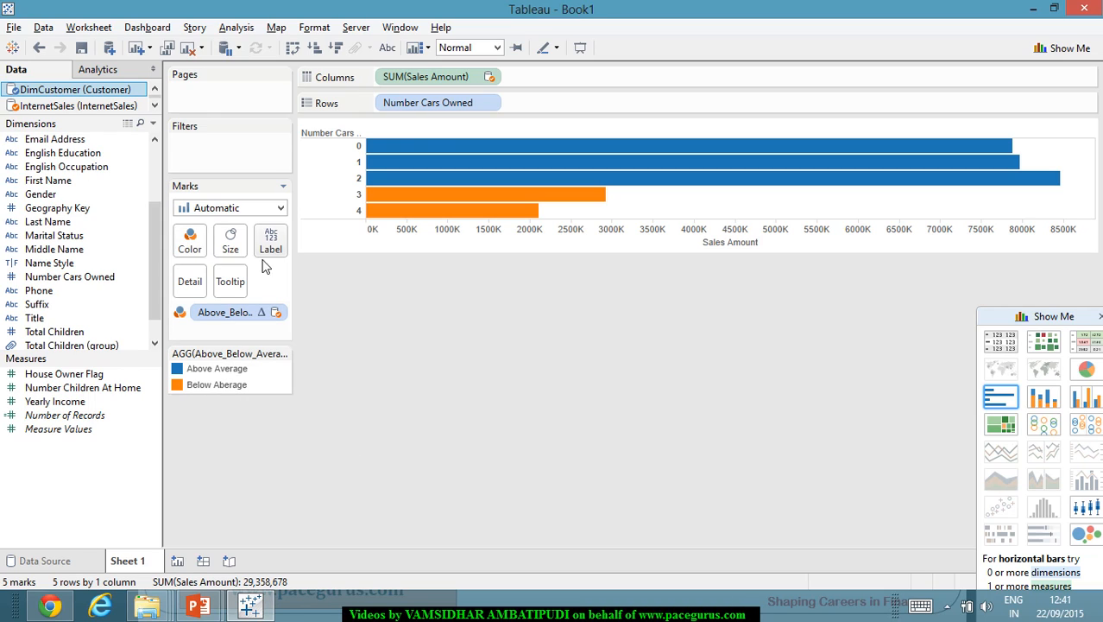
mouse_move(468, 217)
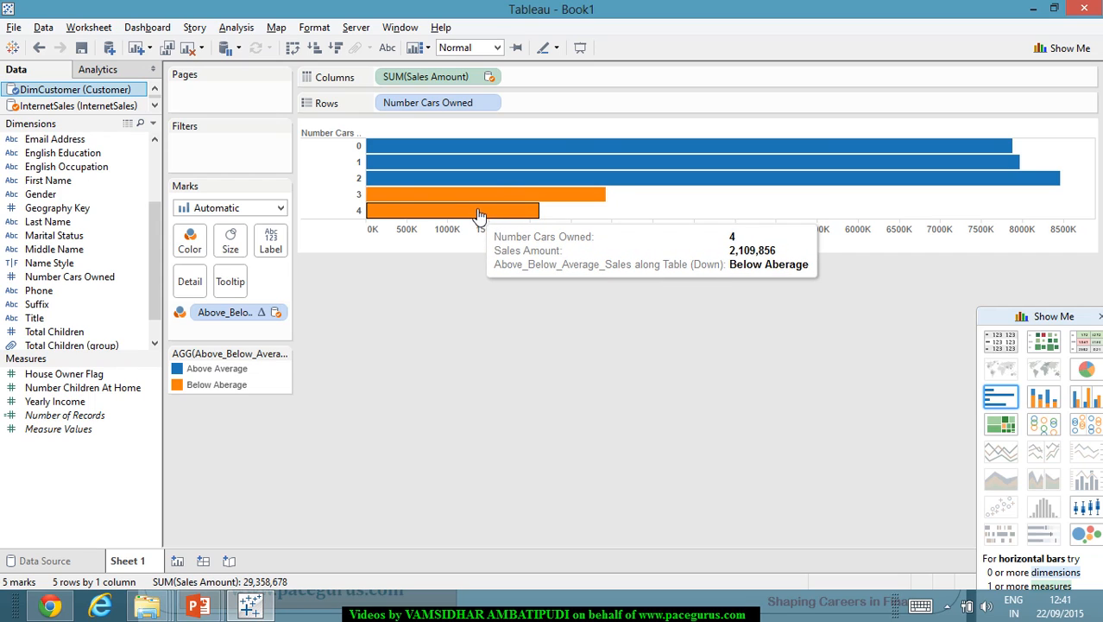
mouse_move(559, 158)
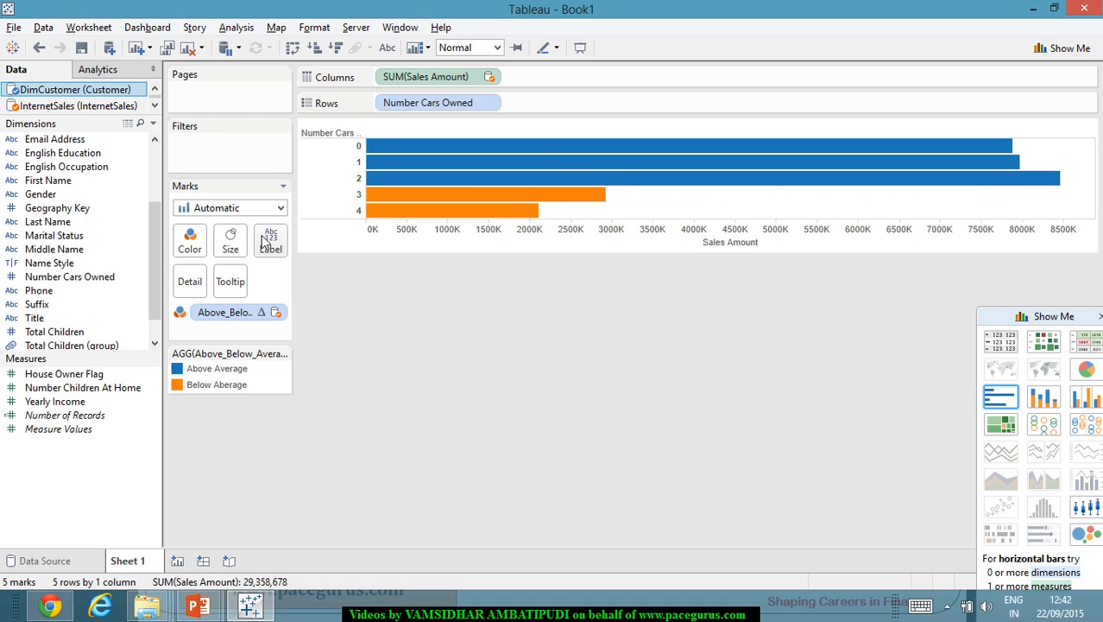
mouse_move(594, 193)
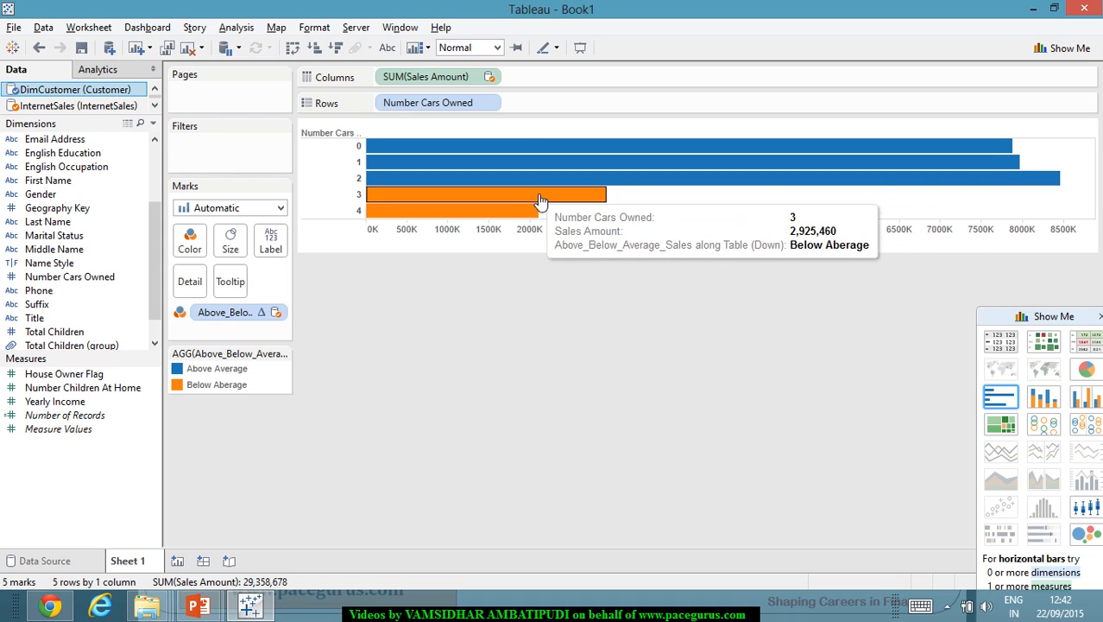
mouse_move(550, 217)
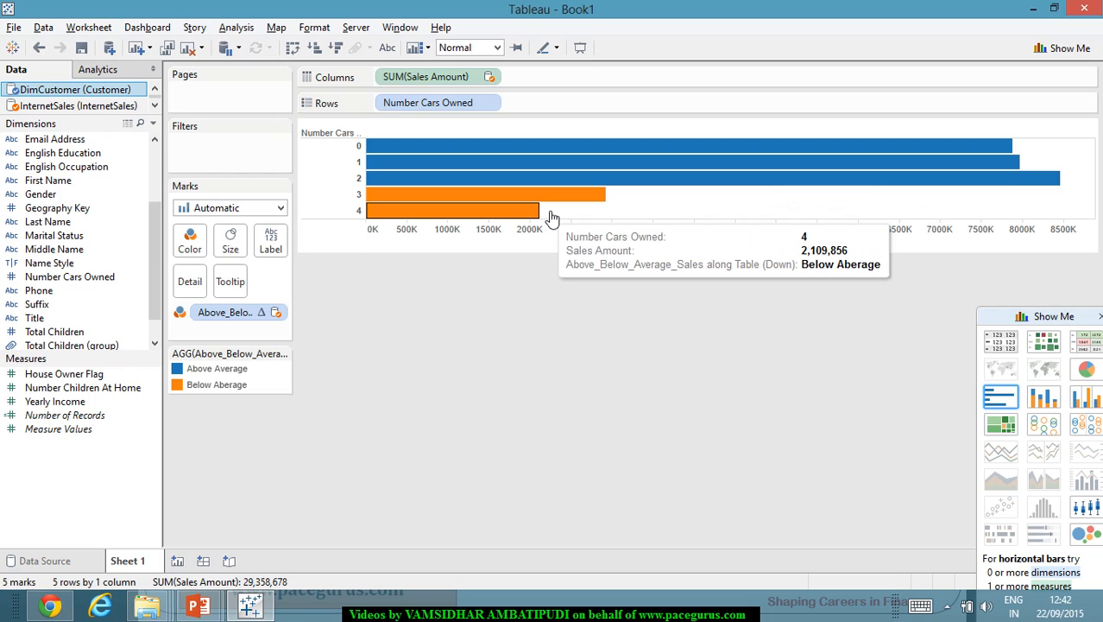
mouse_move(650, 171)
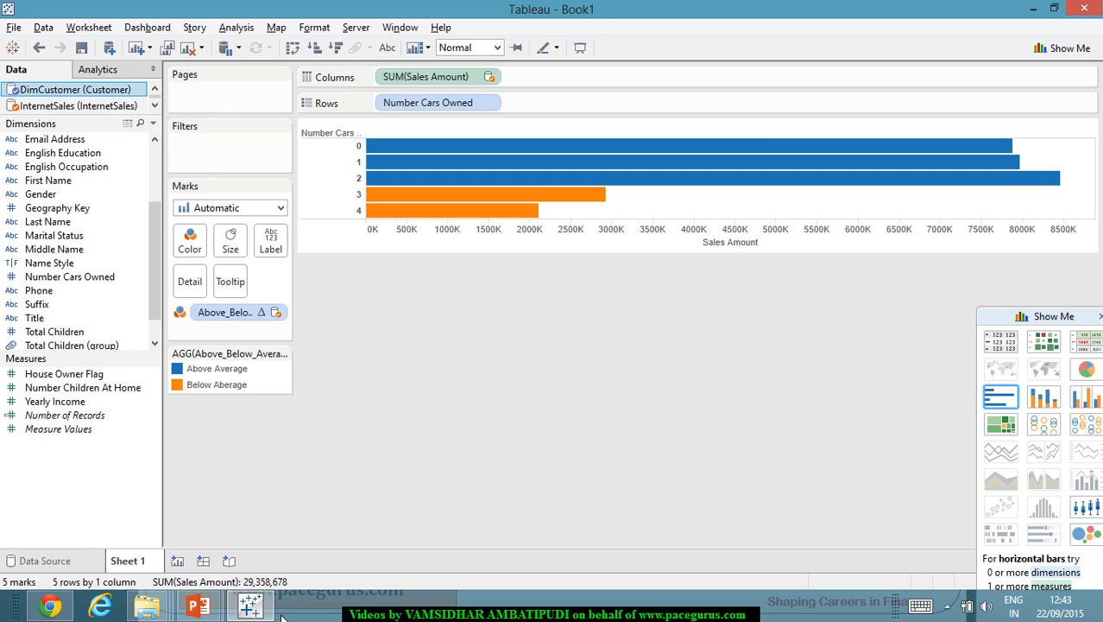
Step: Open the DimCustomer data source and browse through its customer rows
left_click(226, 561)
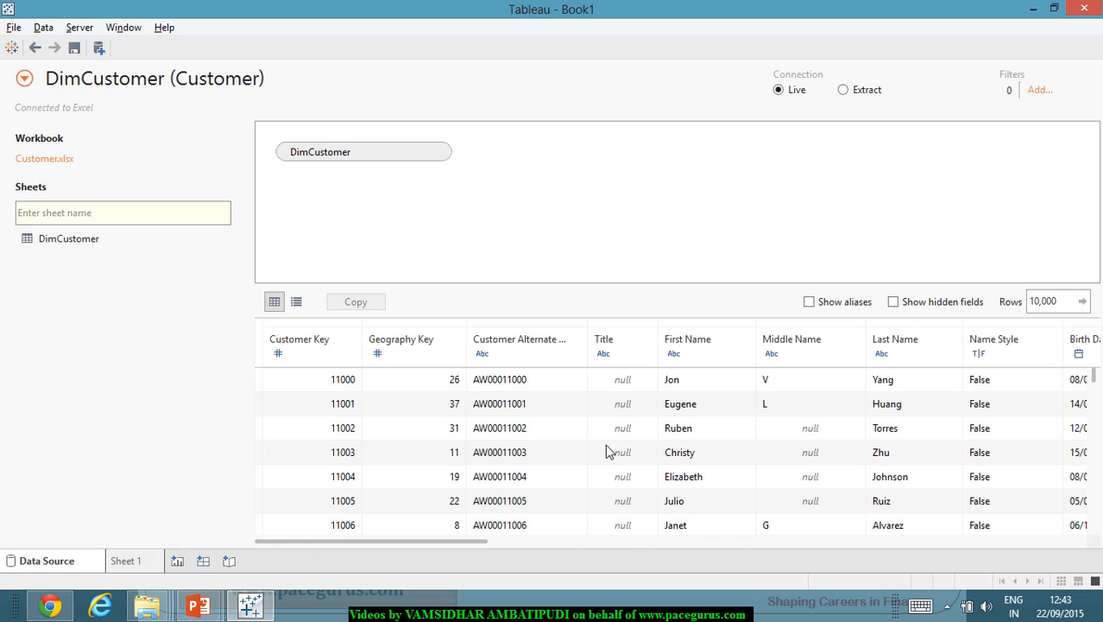
scroll(553, 416, "down", 15)
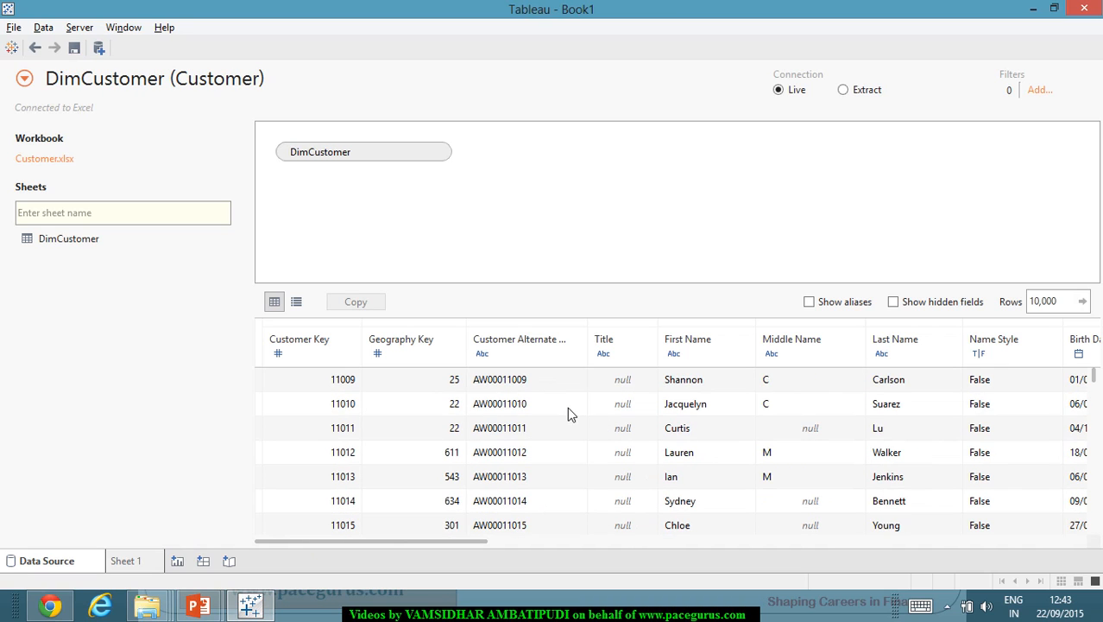
scroll(584, 416, "down", 5)
scroll(595, 402, "up", 20)
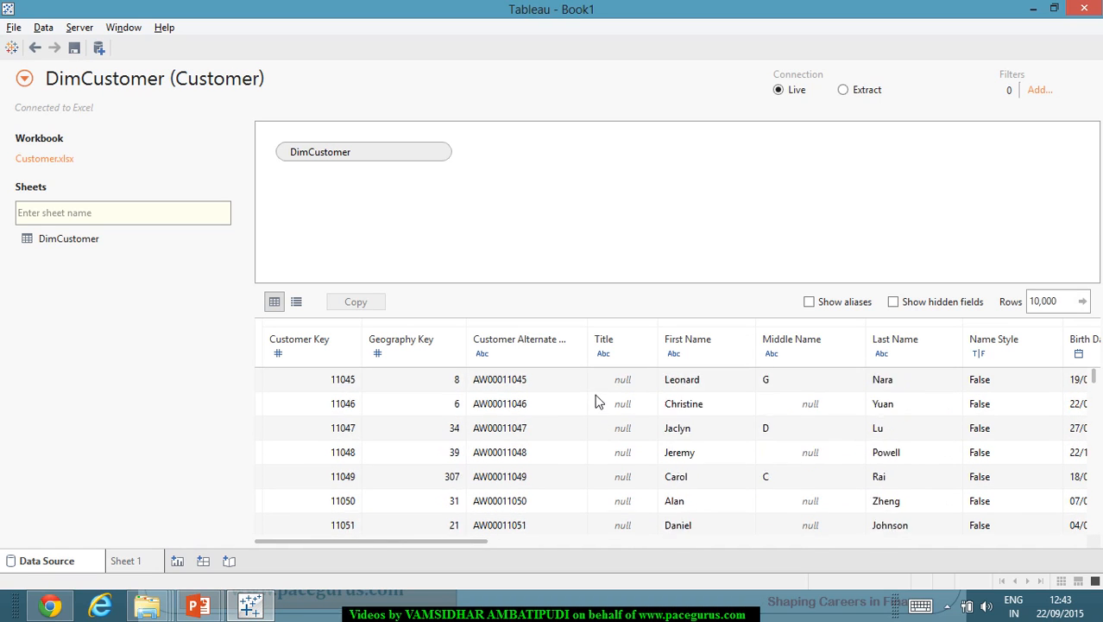
scroll(607, 390, "up", 4)
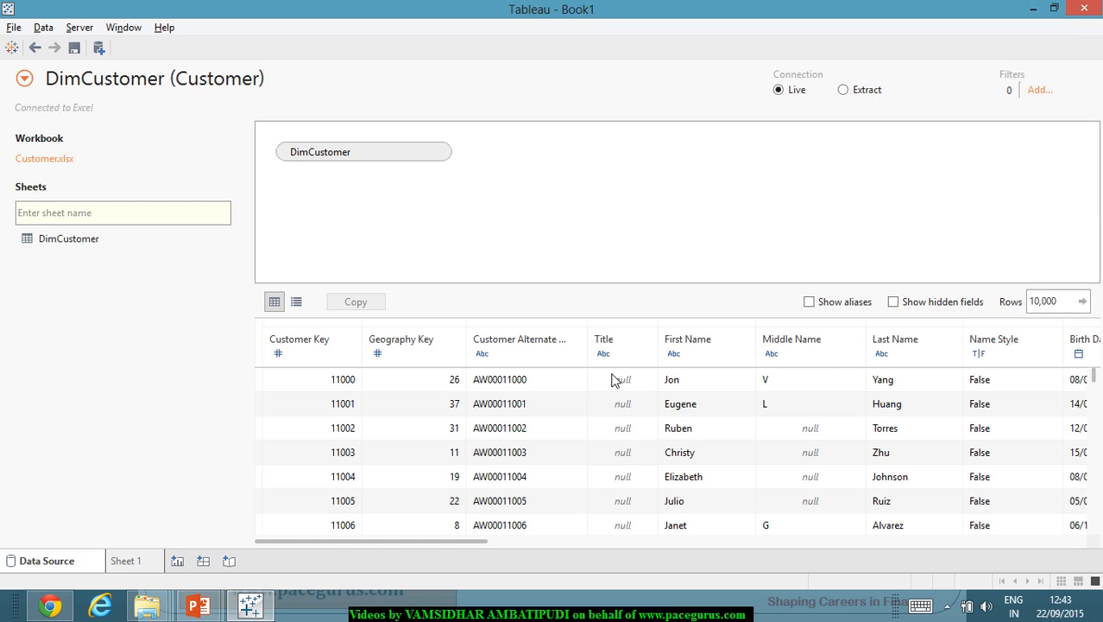
key("alt+Tab")
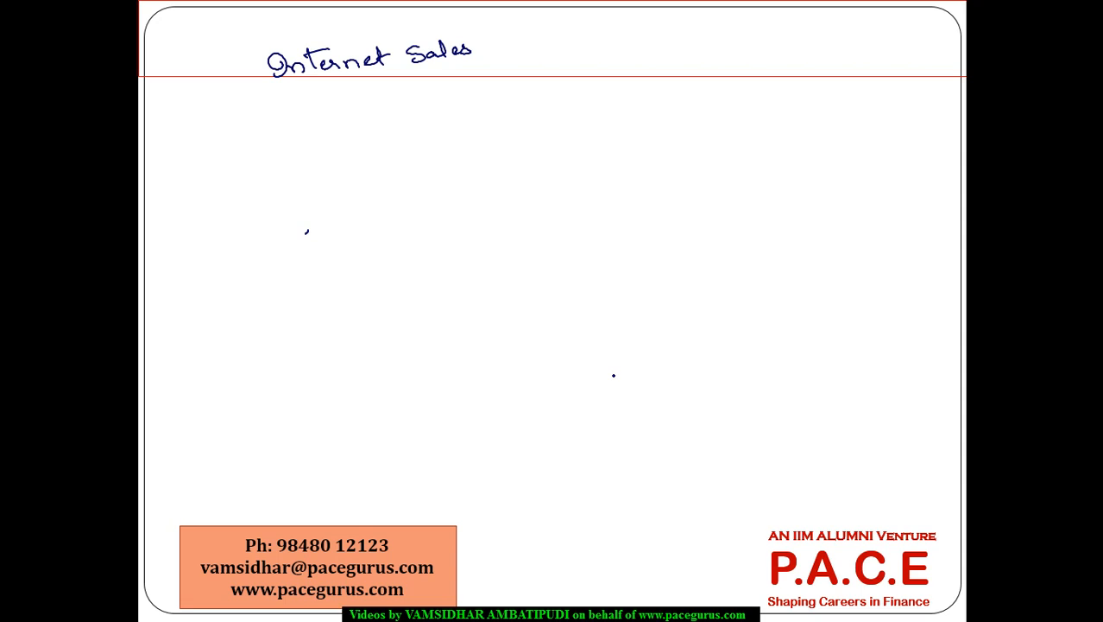
left_click_drag(563, 197, 559, 200)
mouse_move(539, 126)
left_mouse_down()
mouse_move(532, 131)
mouse_move(592, 129)
mouse_move(589, 118)
mouse_move(623, 126)
mouse_move(661, 107)
left_mouse_up()
mouse_move(544, 169)
left_mouse_down()
mouse_move(559, 180)
mouse_move(535, 172)
mouse_move(570, 177)
left_mouse_up()
mouse_move(682, 111)
left_mouse_down()
mouse_move(775, 97)
mouse_move(871, 52)
left_mouse_up()
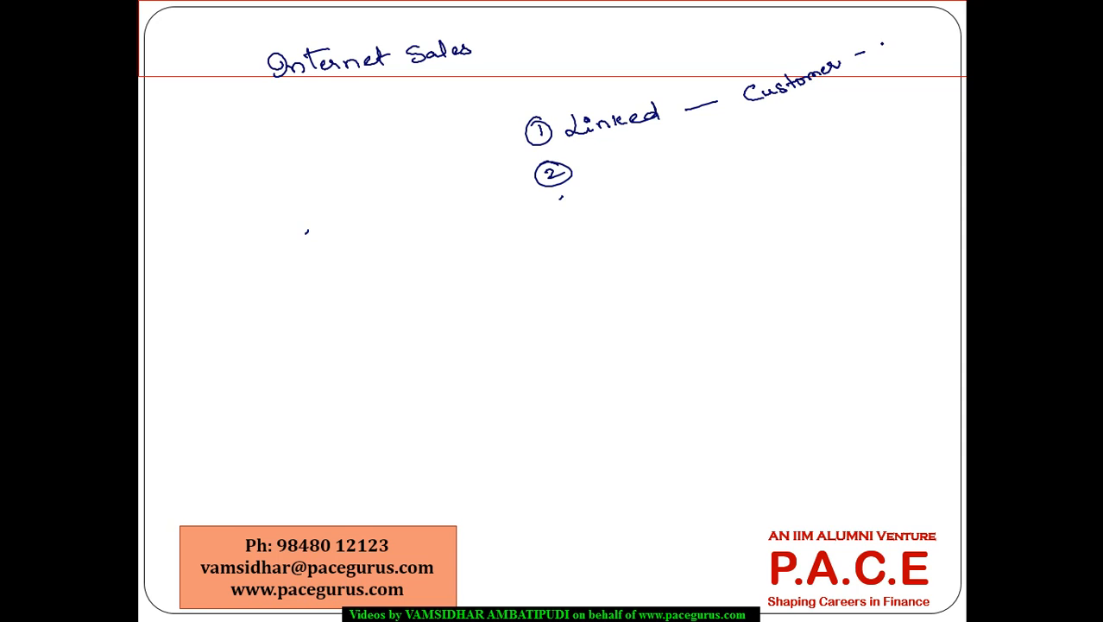
mouse_move(889, 36)
left_mouse_down()
mouse_move(875, 47)
mouse_move(902, 33)
mouse_move(893, 42)
left_mouse_up()
left_click_drag(614, 160, 616, 170)
left_click_drag(608, 161, 625, 165)
left_click_drag(637, 162, 782, 107)
left_click(739, 128)
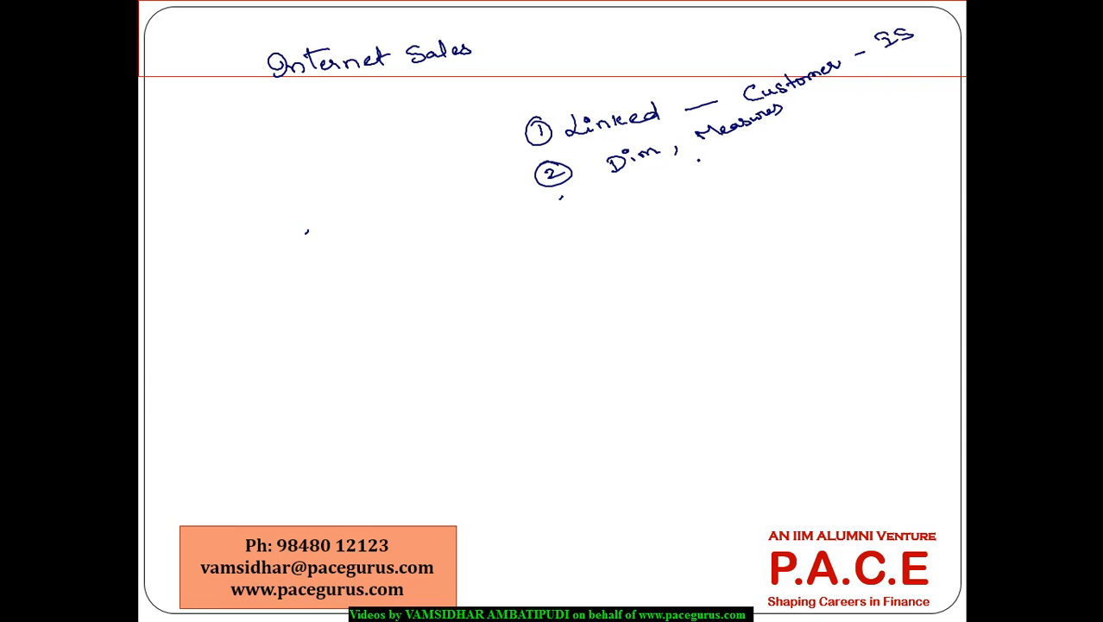